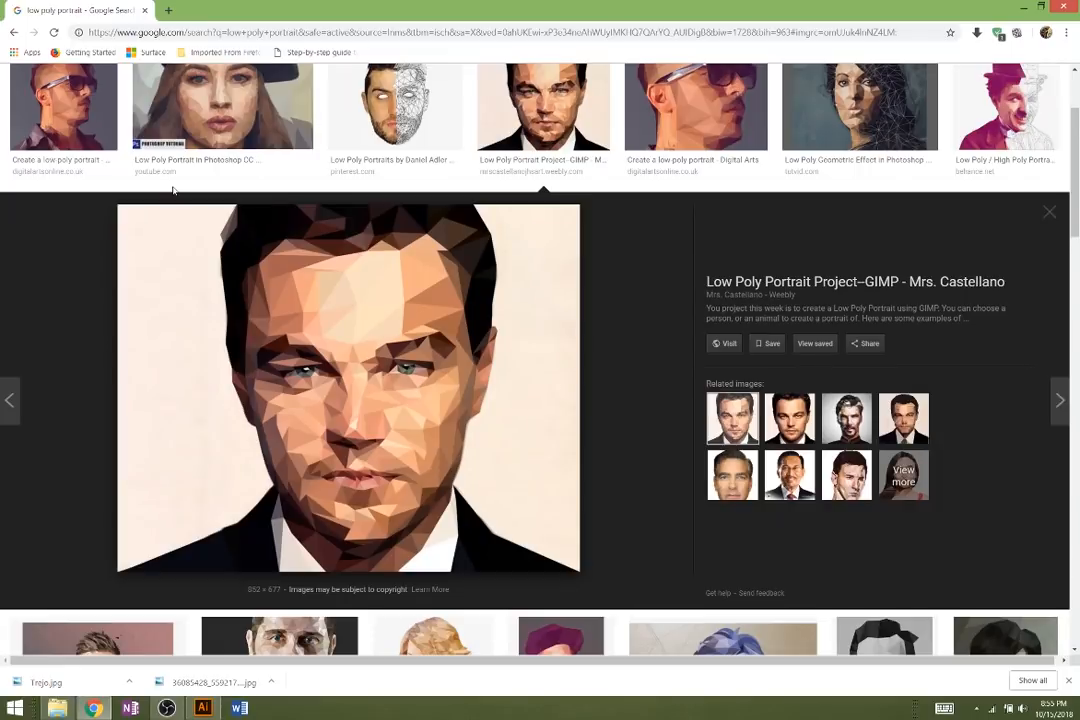
- Examine the low poly portrait image results one after another as style references for facets, colours and backgrounds
key(Right)
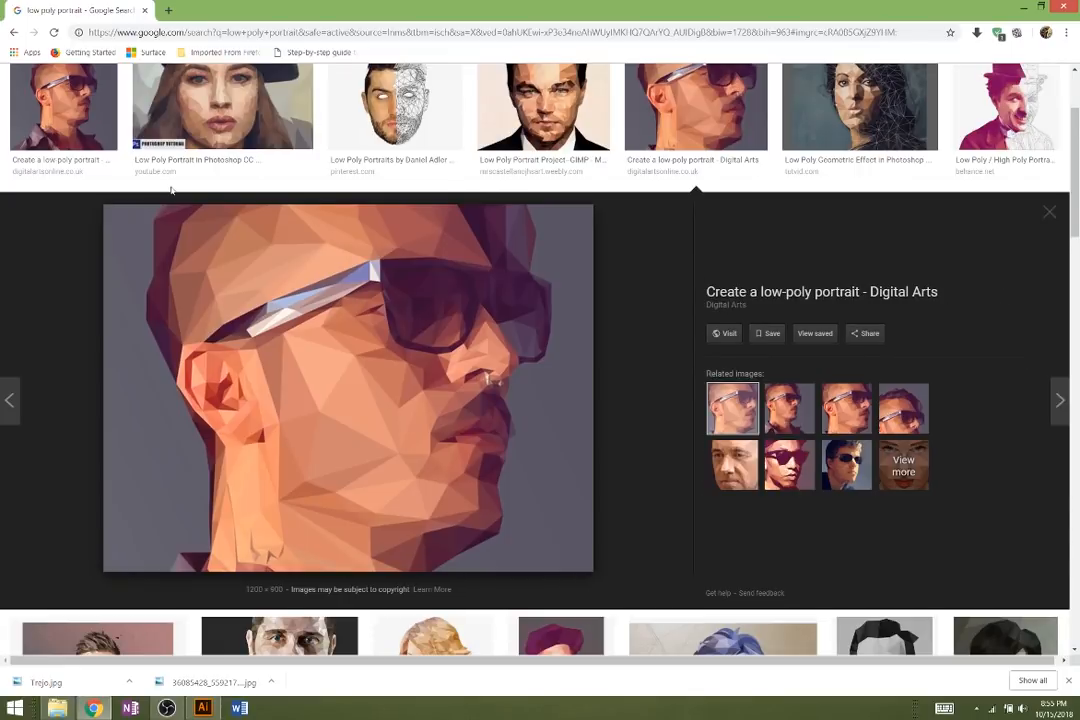
key(Right)
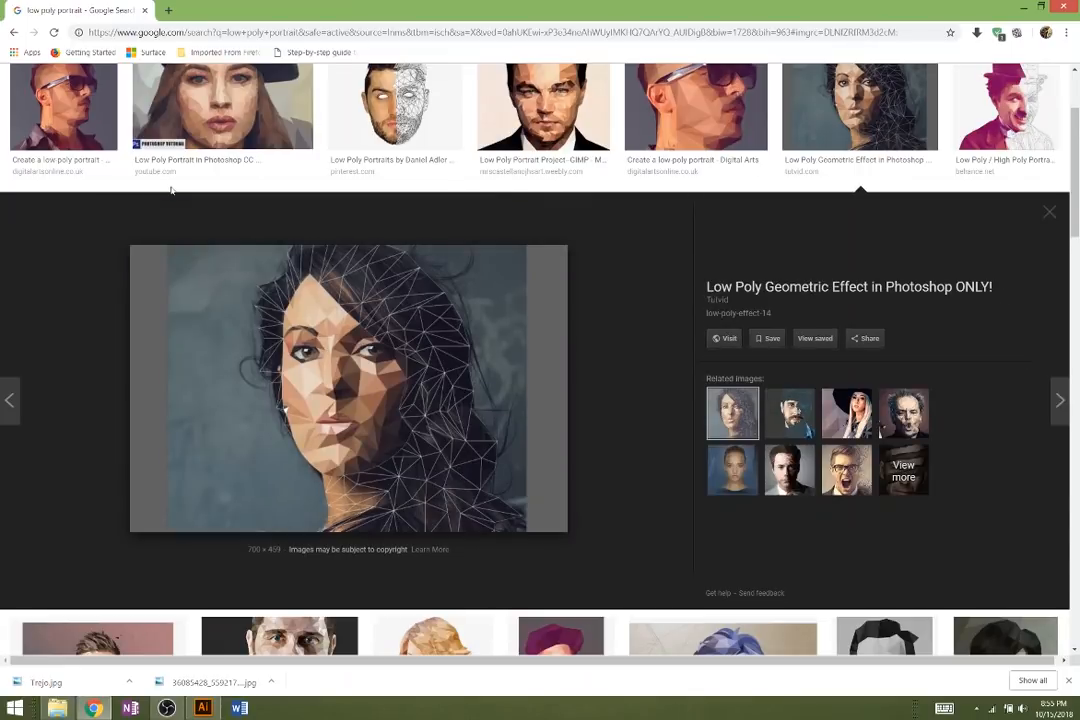
key(Right)
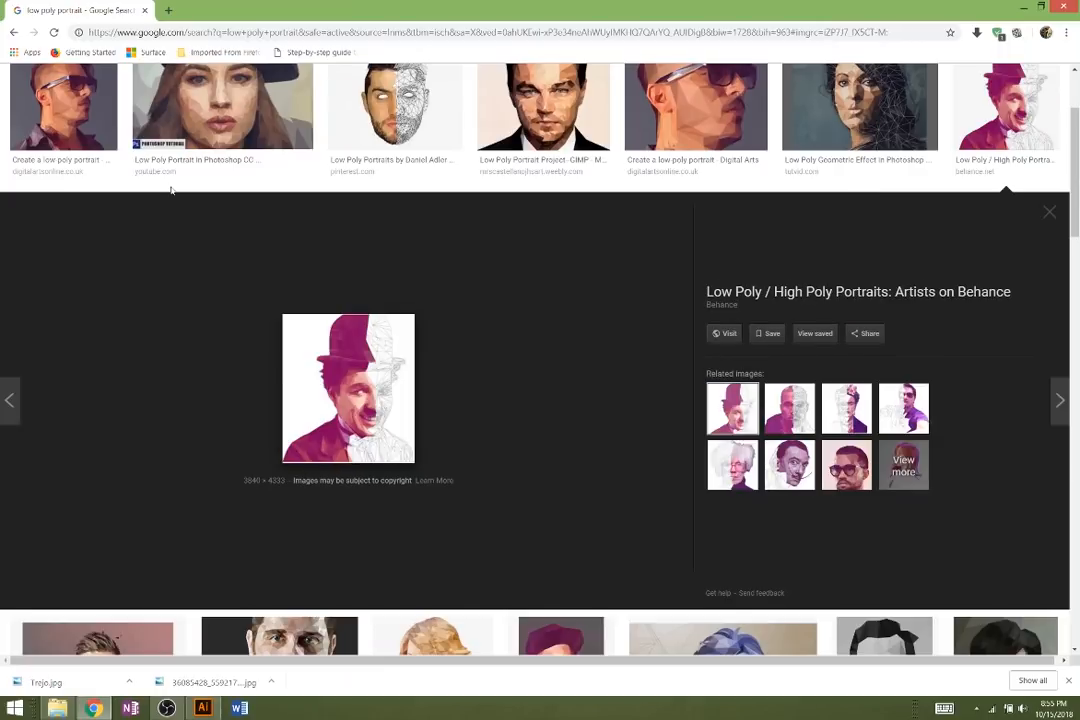
key(Right)
key(Right)
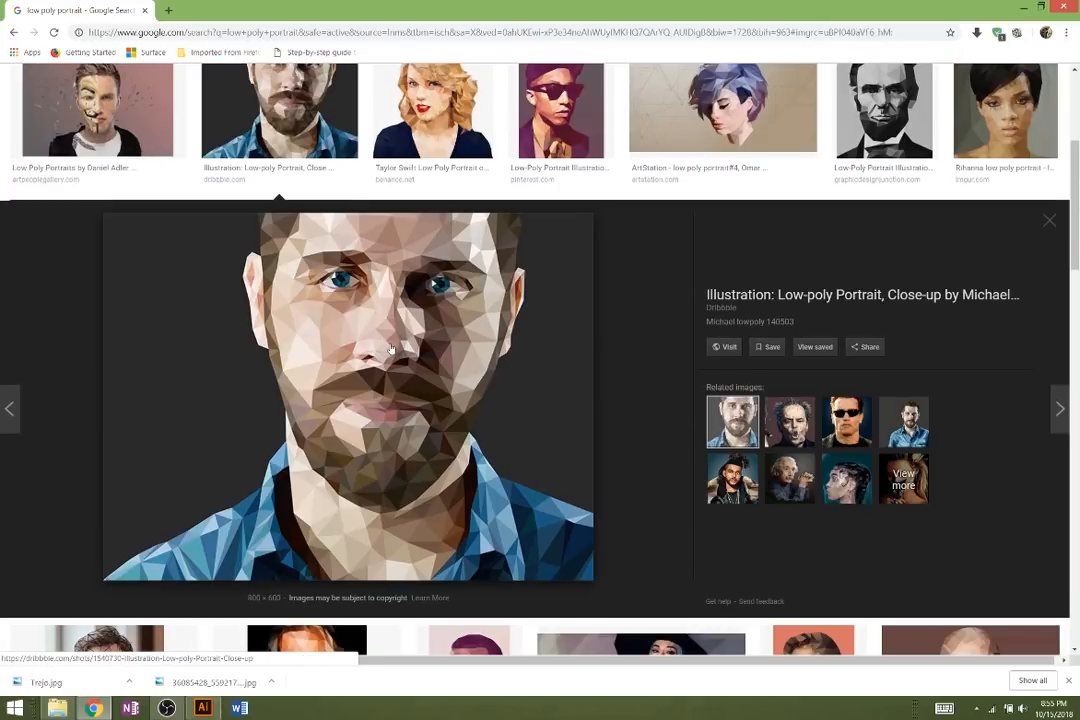
key(Right)
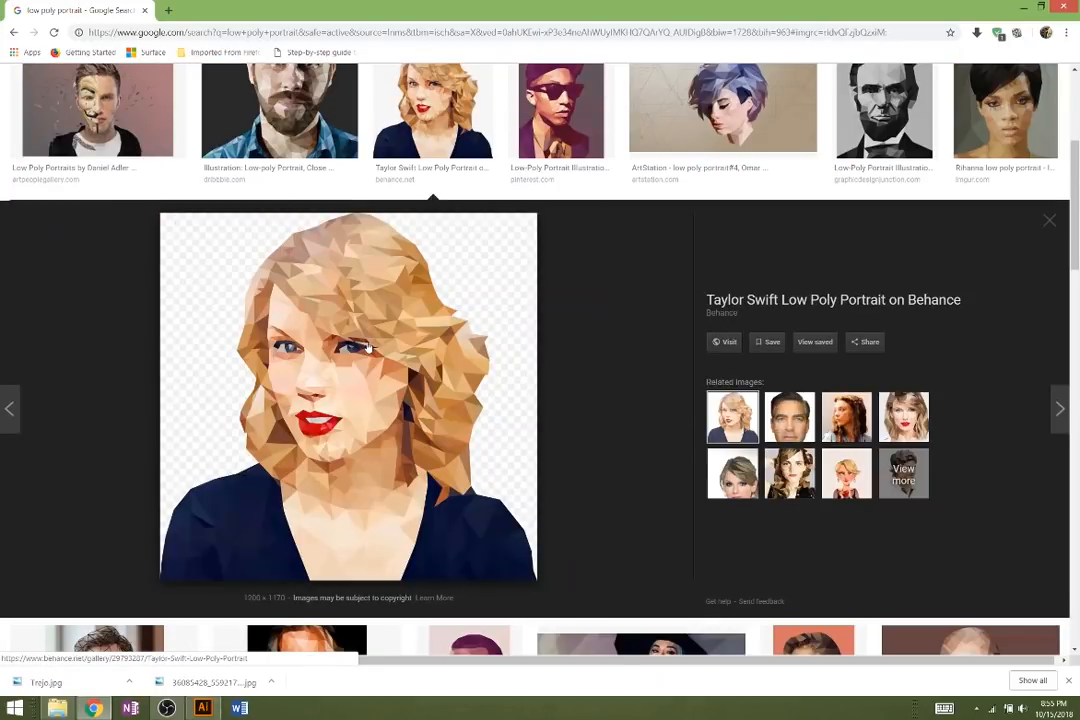
key(Right)
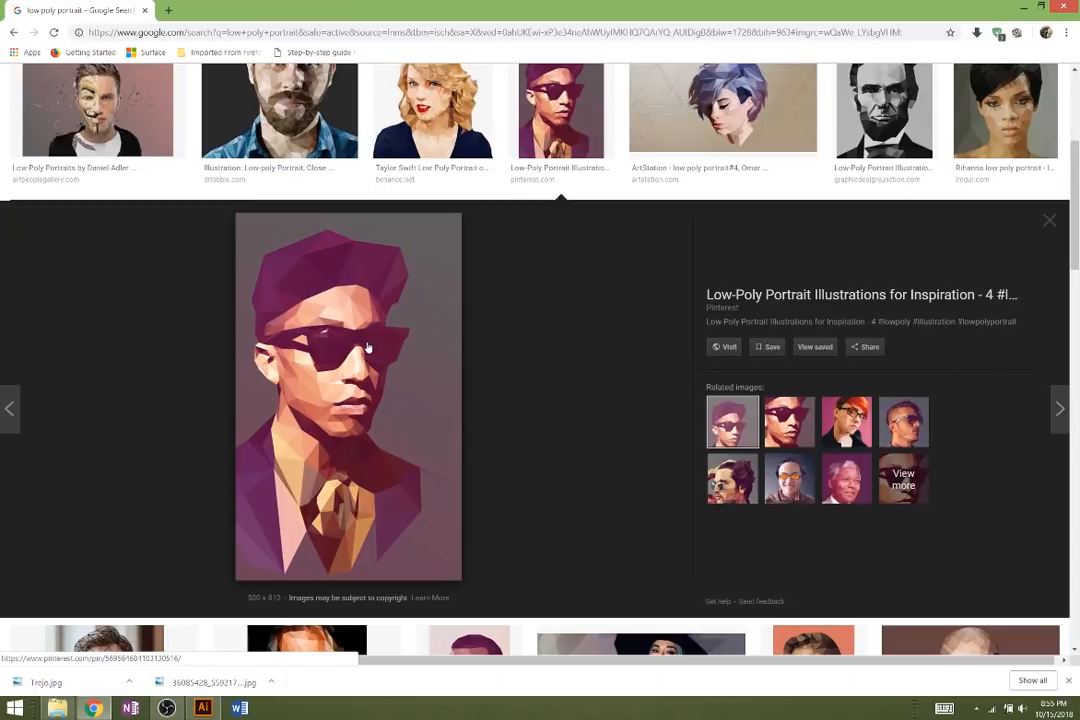
key(Right)
key(Right)
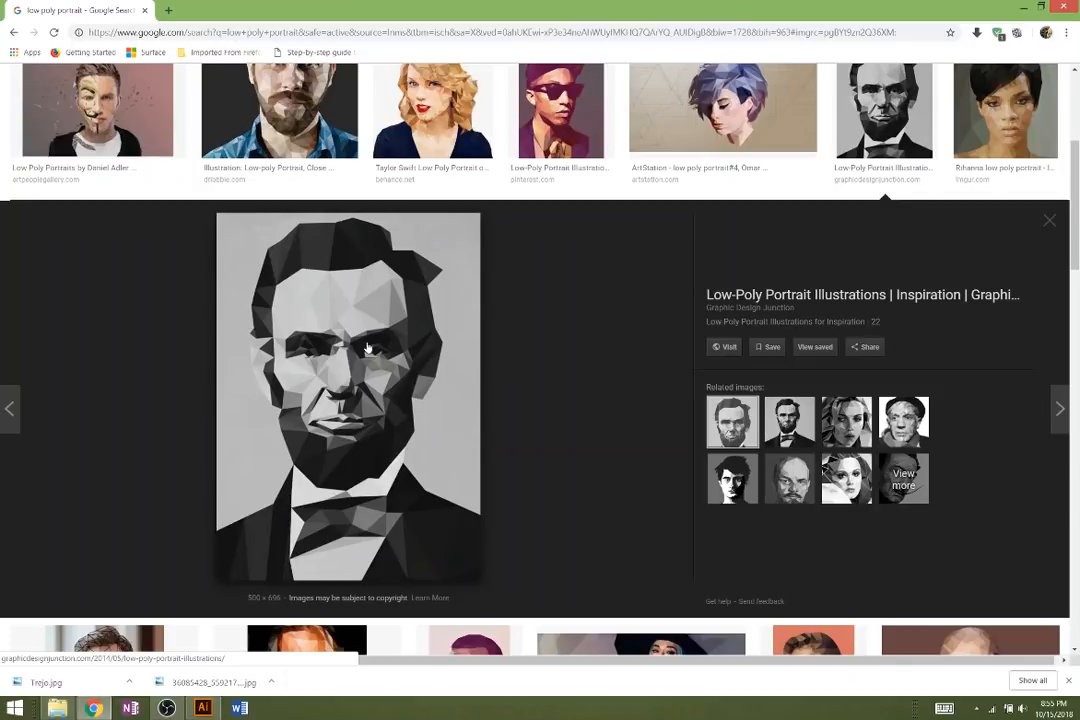
key(Right)
key(Right)
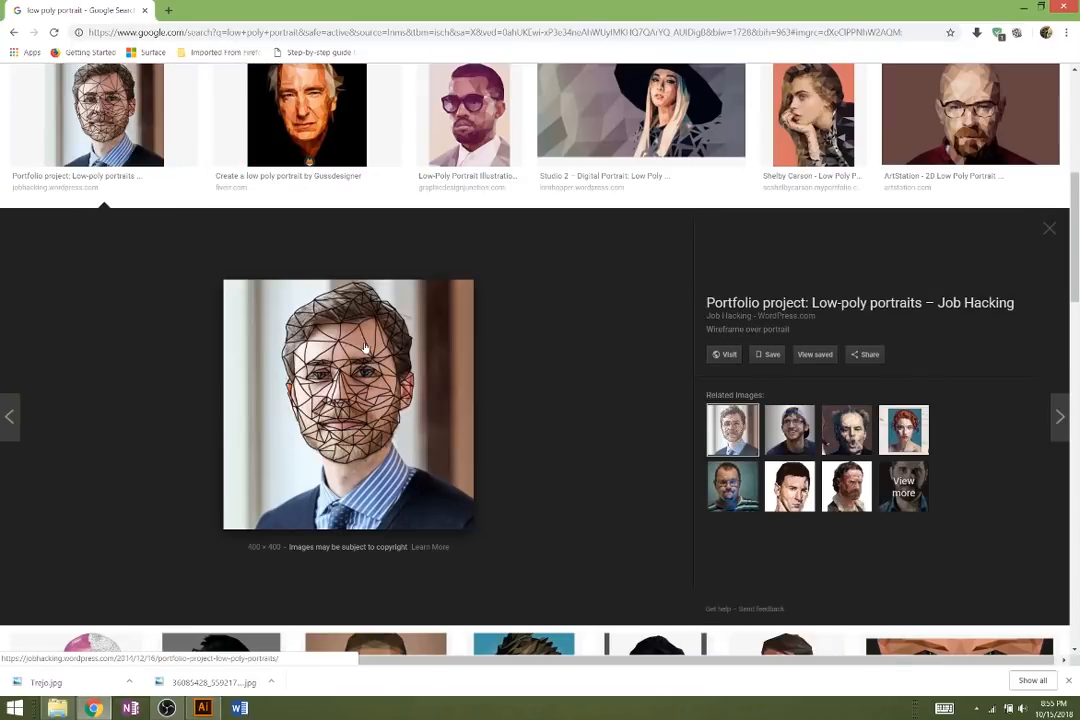
key(Right)
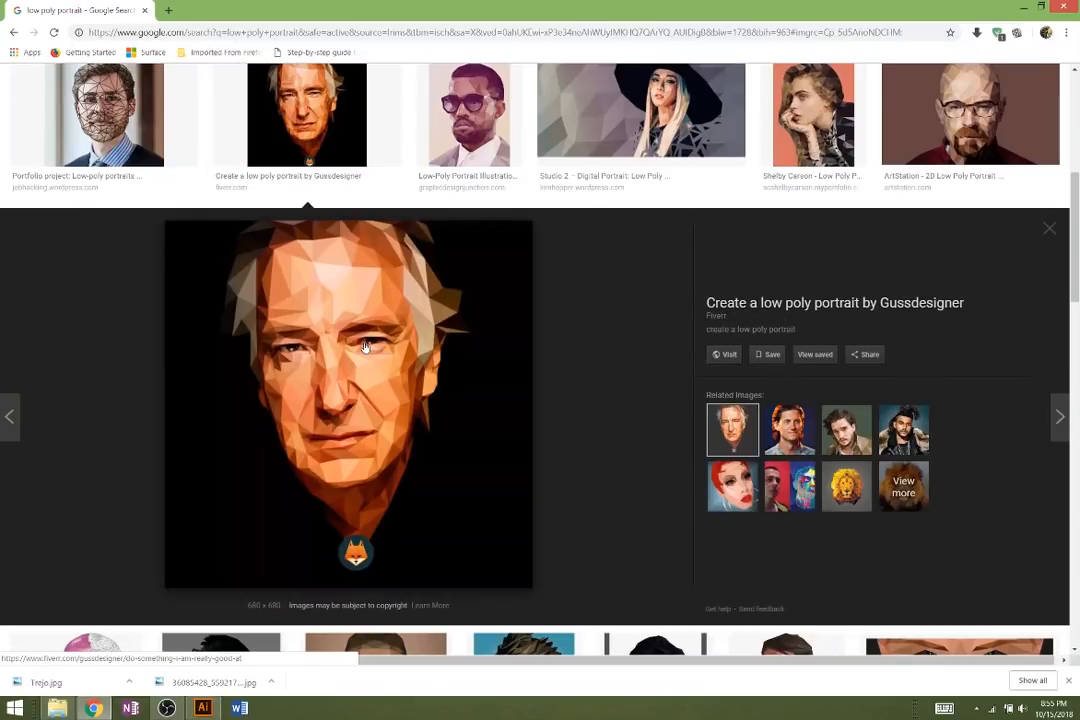
key(Right)
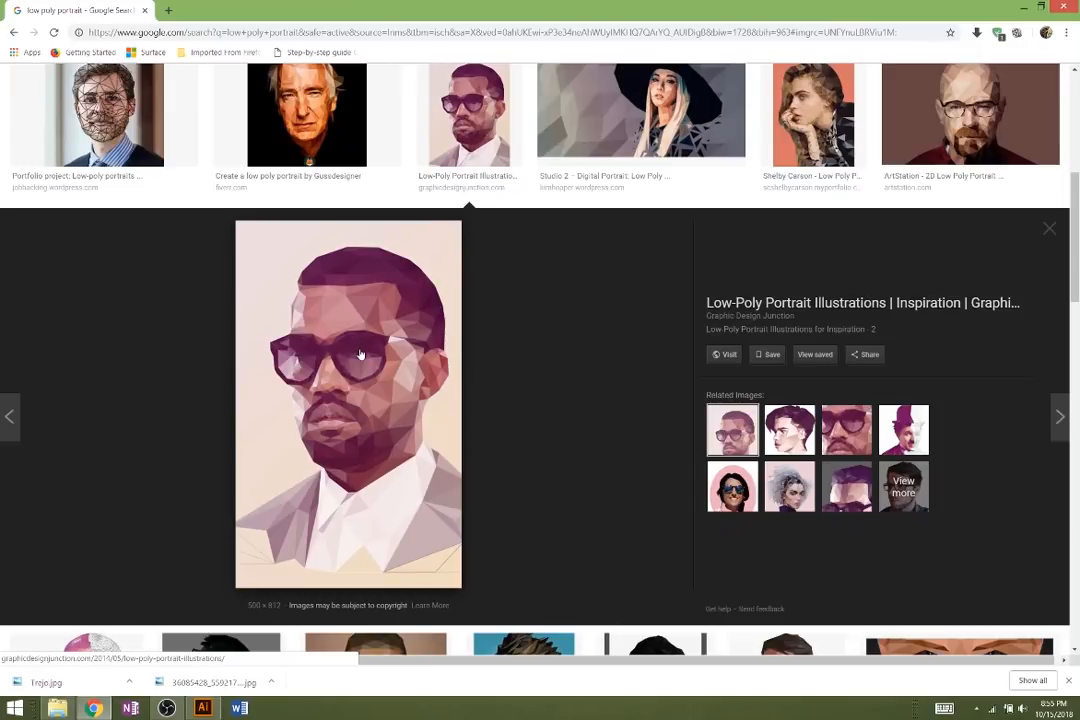
key(Right)
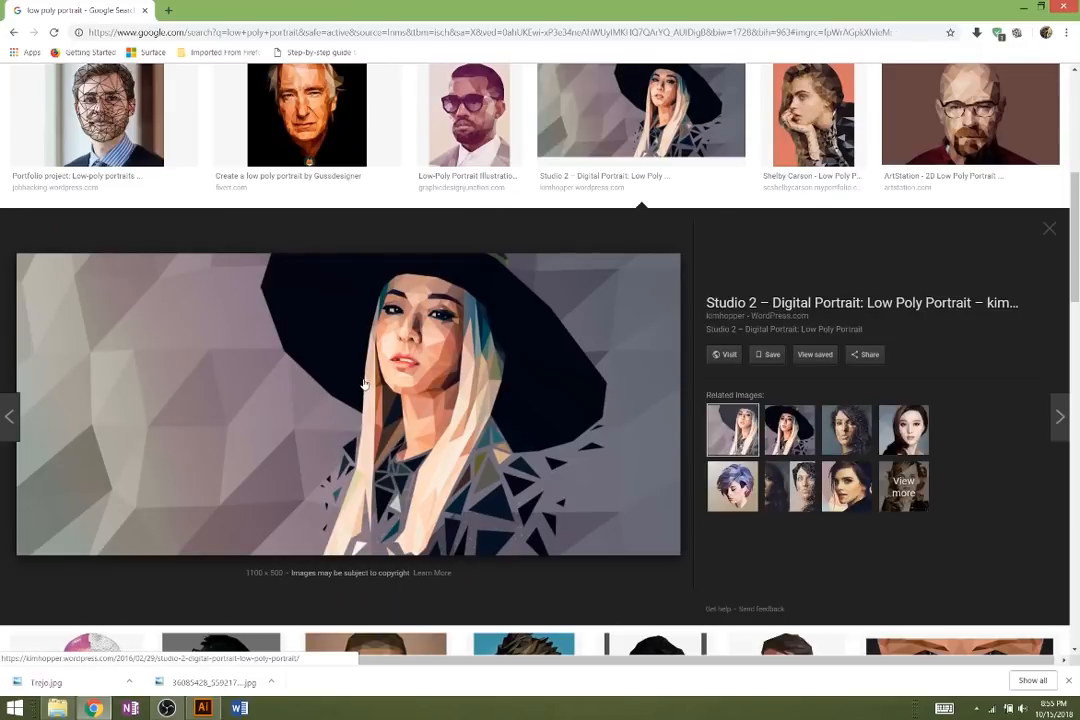
key(Right)
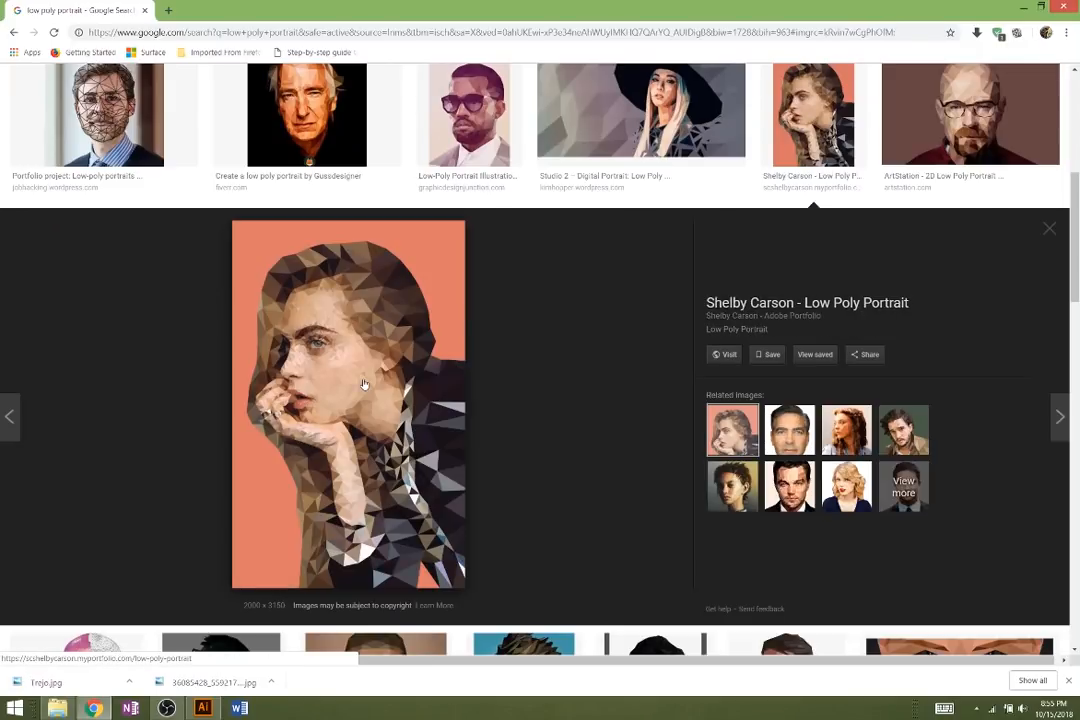
key(Right)
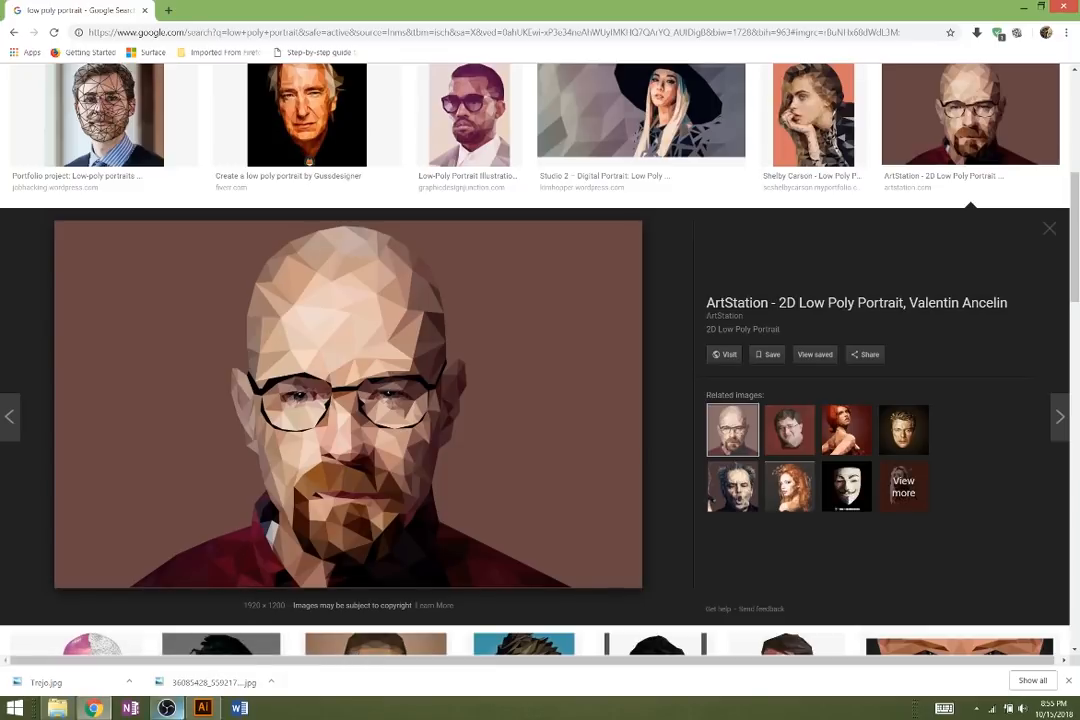
- Switch to Adobe Illustrator and start a new print document based on the Letter preset
click(199, 710)
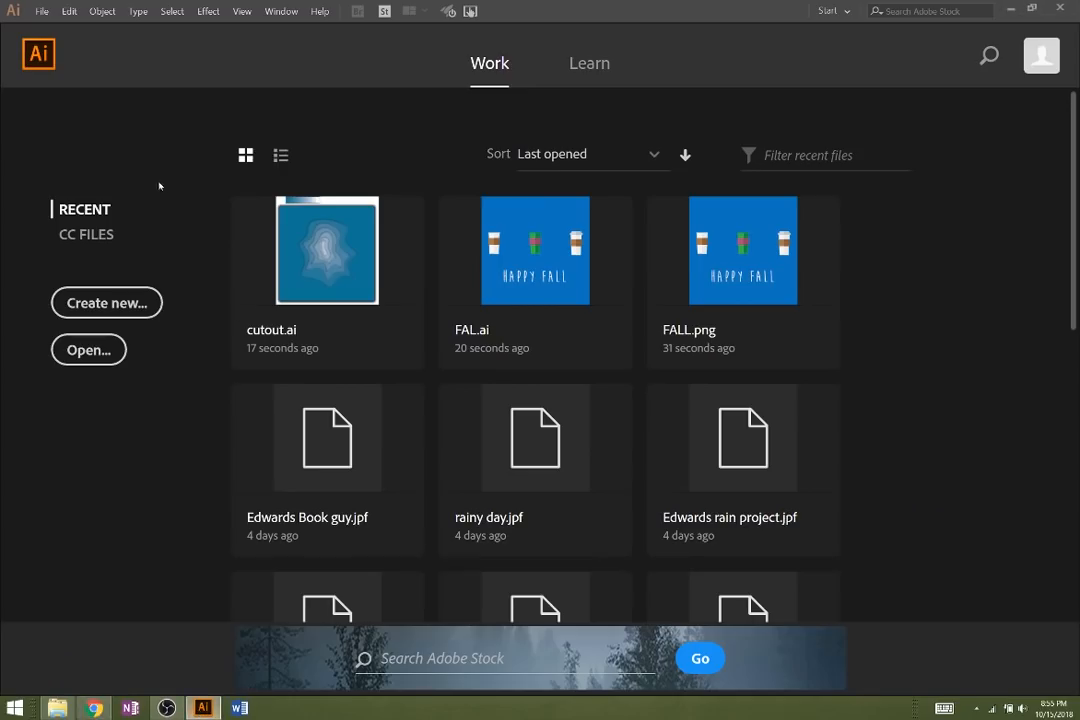
click(108, 304)
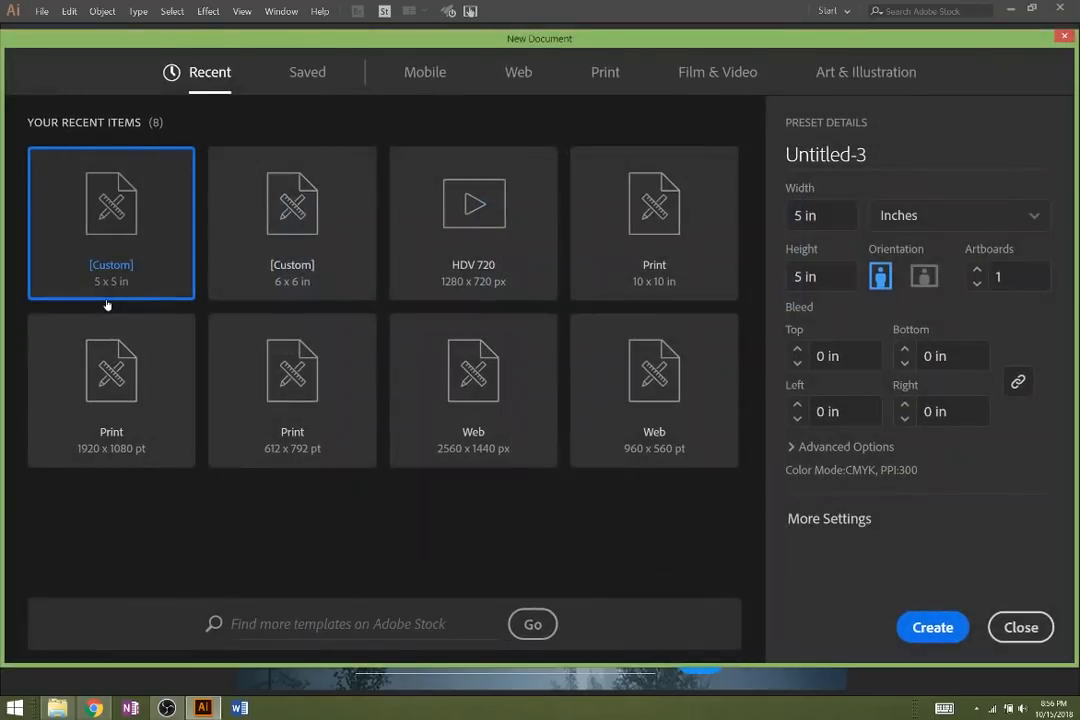
click(603, 72)
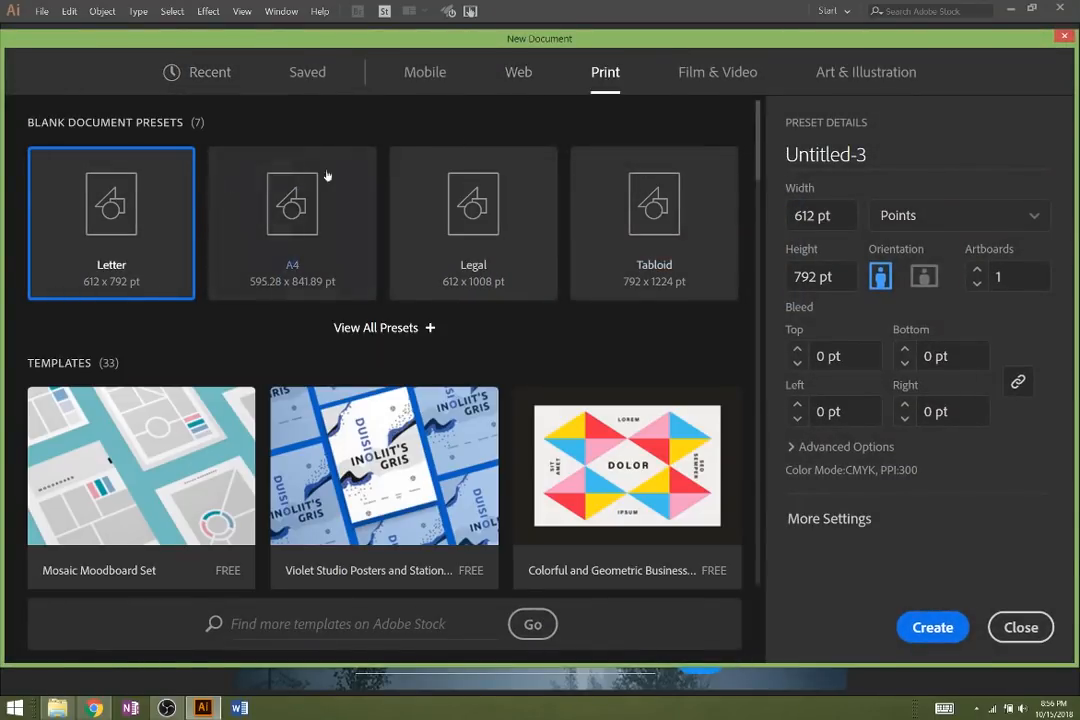
click(250, 238)
click(160, 247)
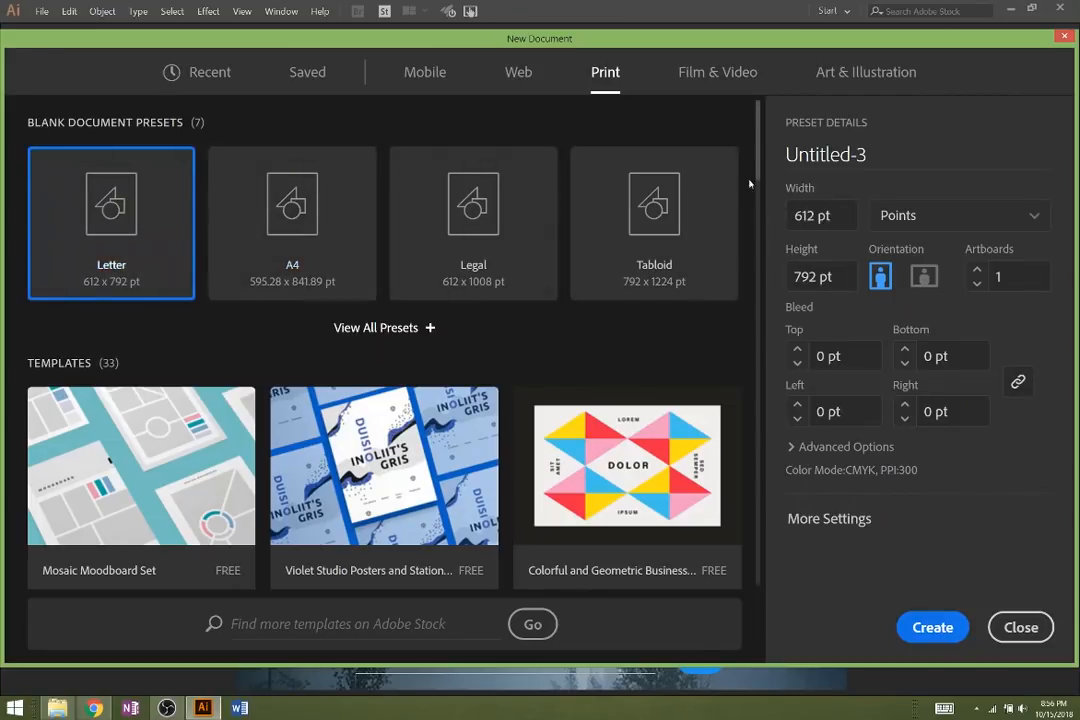
- Set the document units to inches and its size to 5 by 5 in, and create it
click(903, 216)
click(900, 321)
click(843, 229)
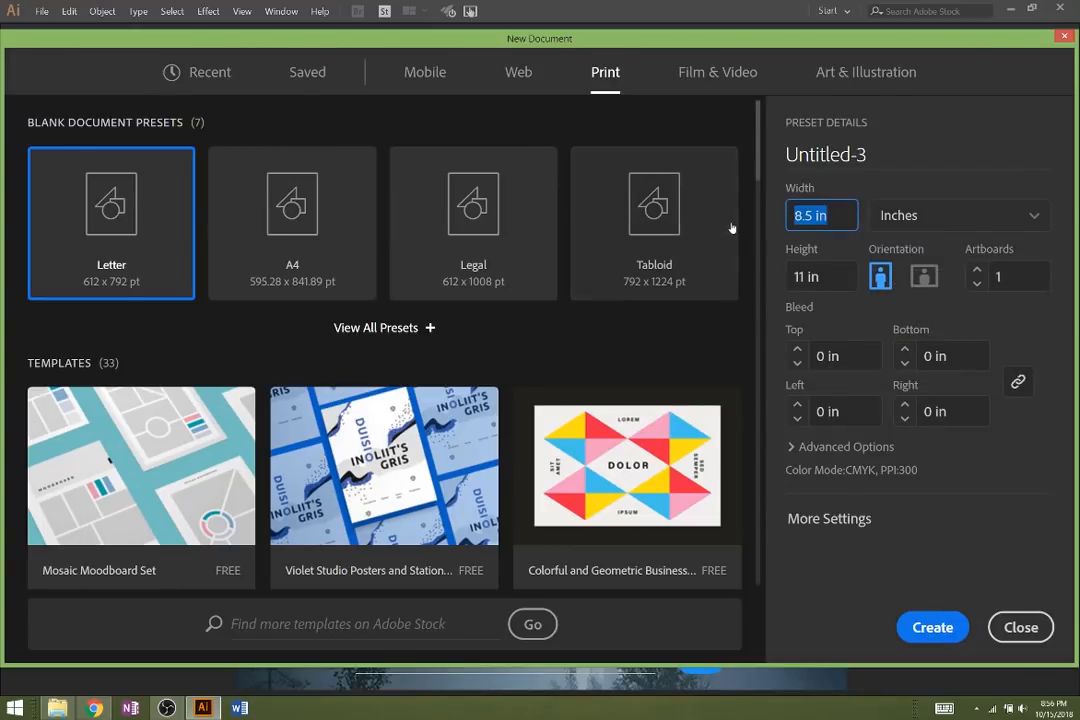
text(5)
key(Tab)
text(5)
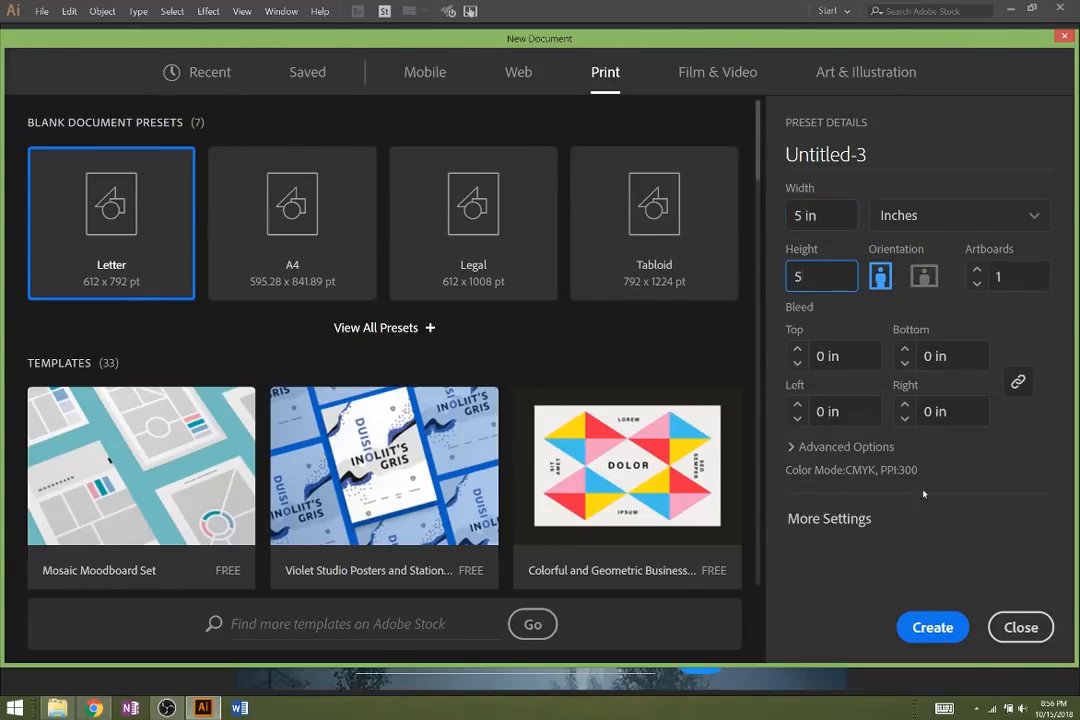
click(928, 627)
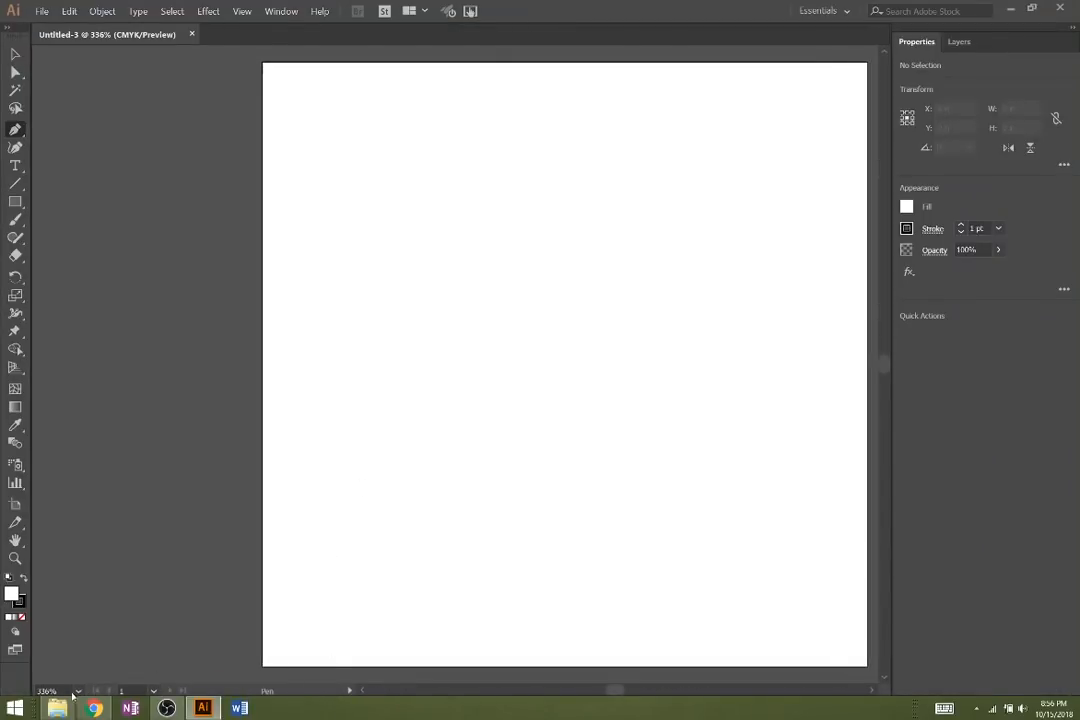
- Place the Trejo image from the Pictures folder into the new document
mouse_move(66, 712)
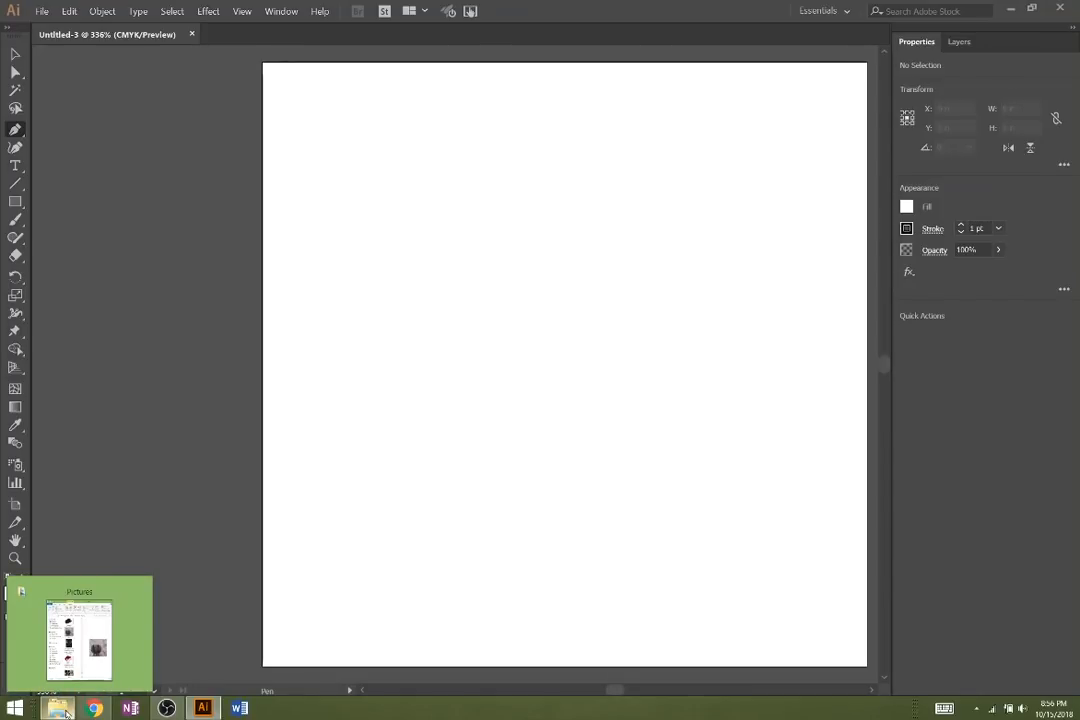
click(55, 600)
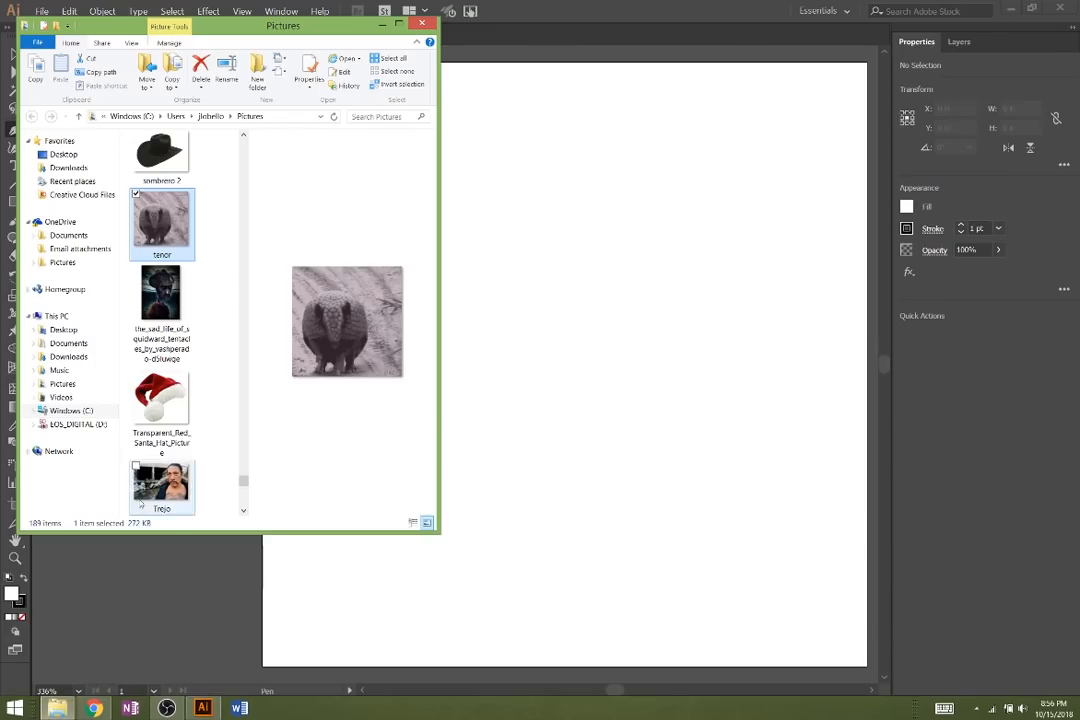
click(158, 482)
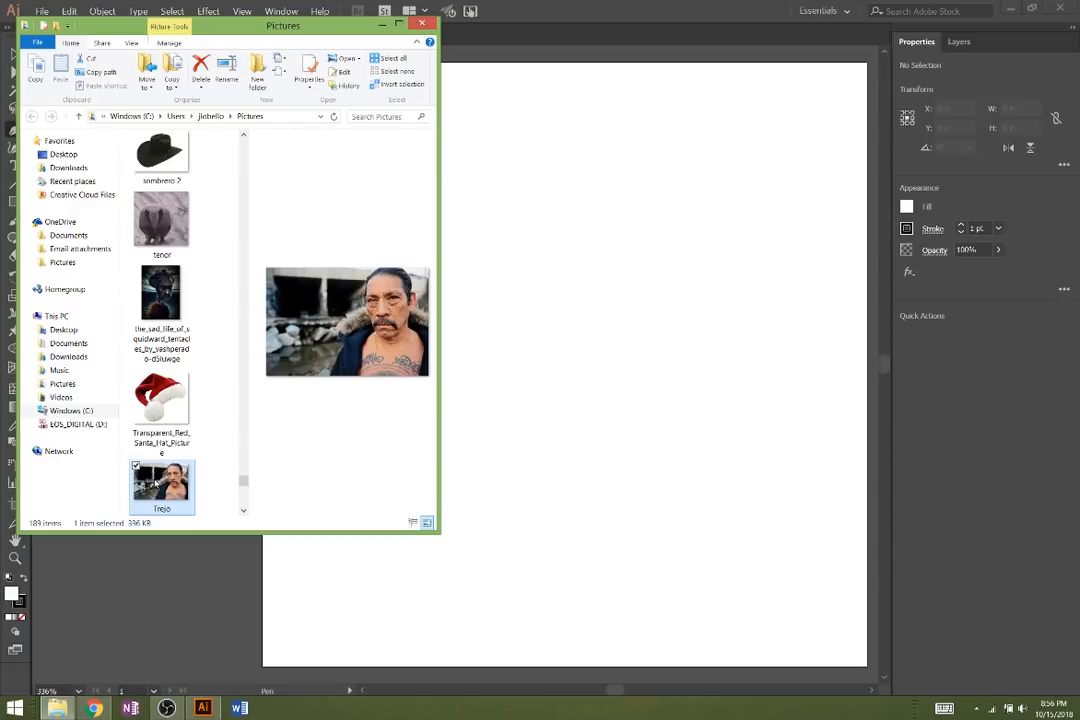
drag(152, 487, 506, 494)
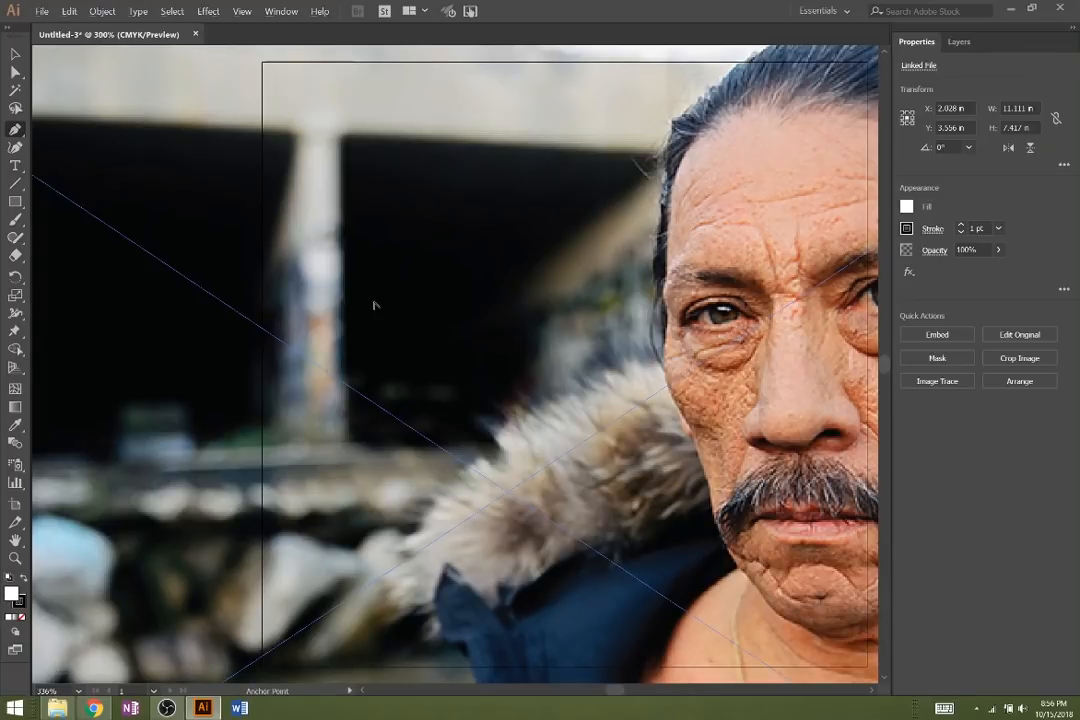
- Scale the placed photo proportionally to about 10.38 by 6.93 in and position it so the face fills the artboard
key(ctrl+1)
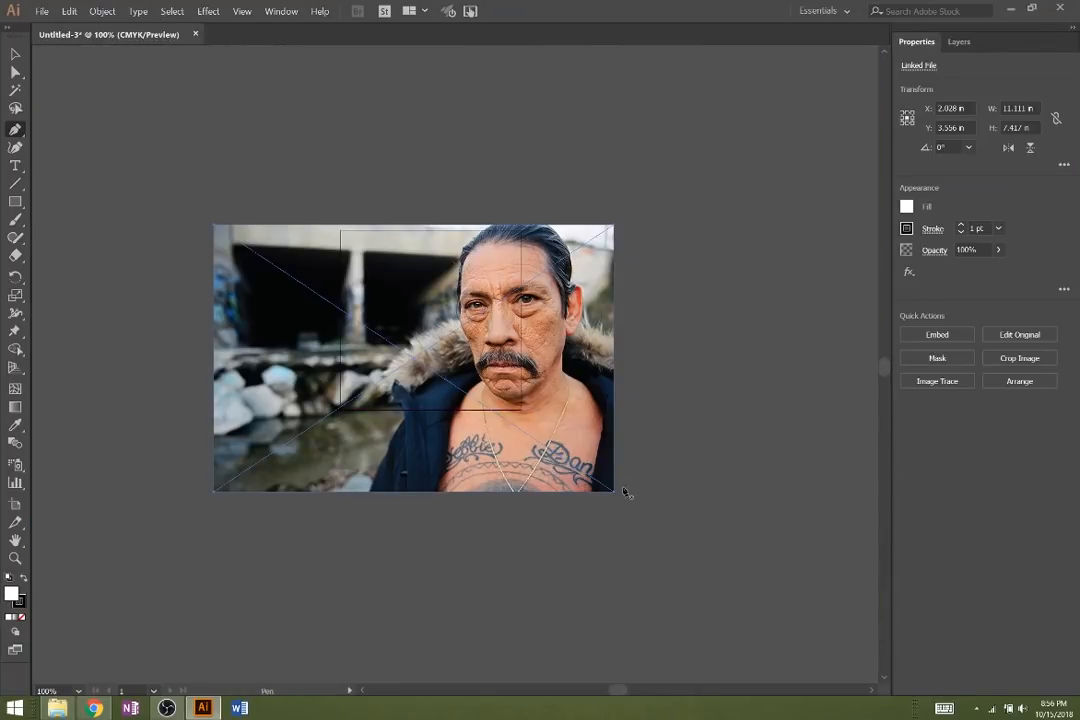
key(v)
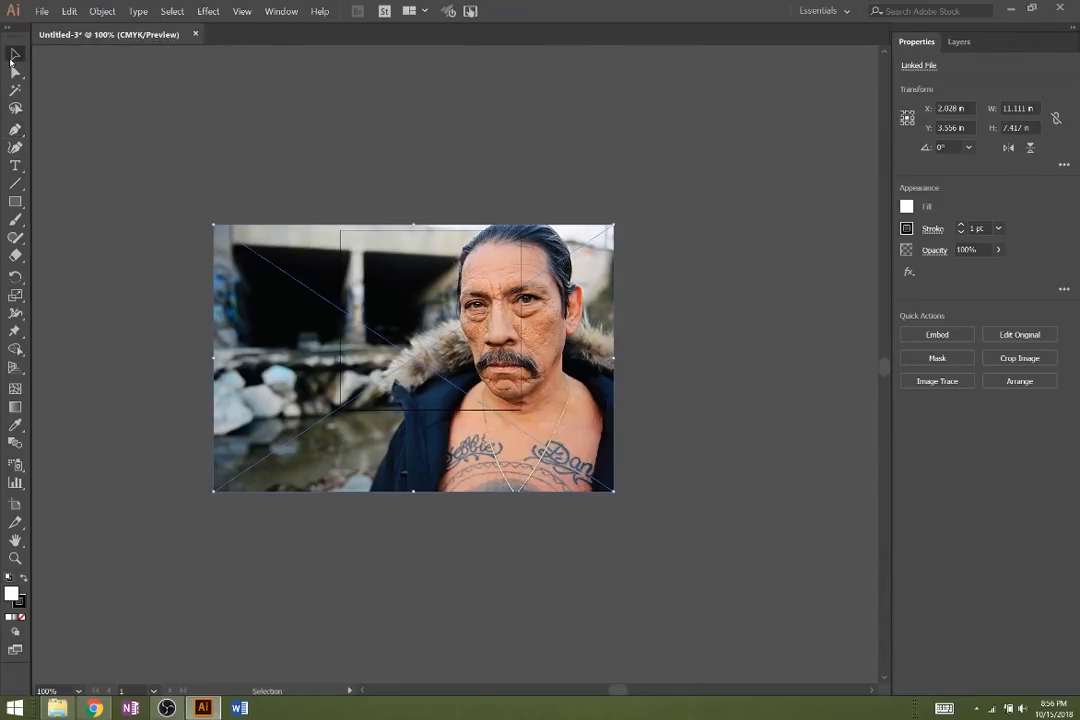
drag(614, 489, 434, 371)
drag(366, 341, 454, 363)
drag(301, 396, 223, 445)
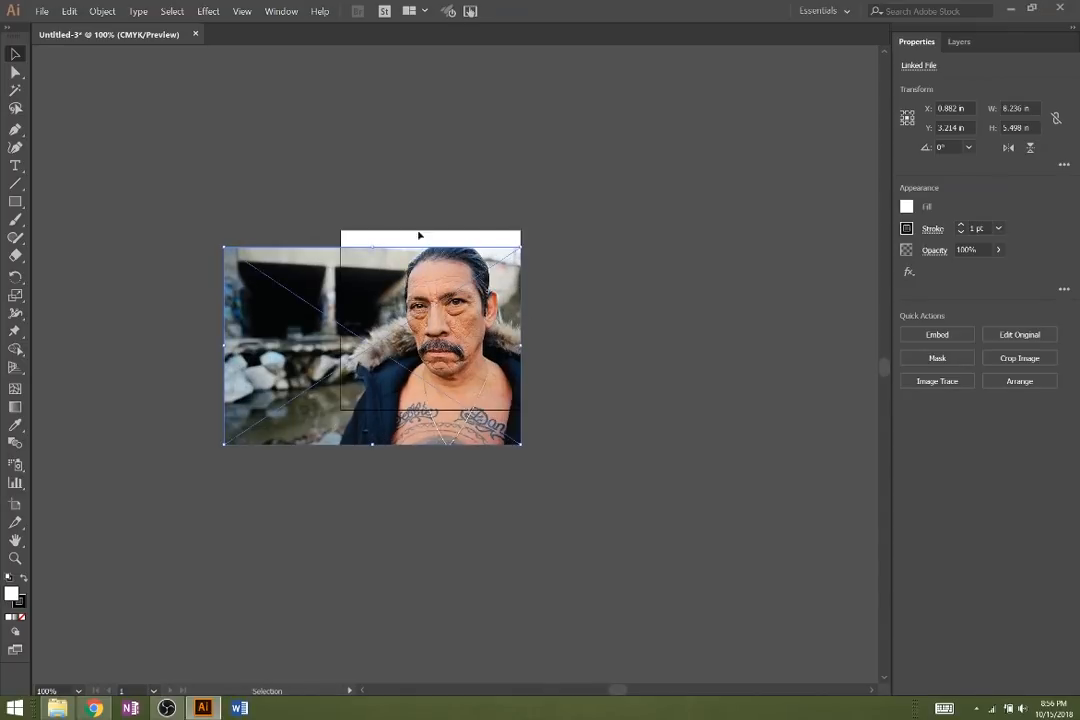
drag(340, 360, 318, 368)
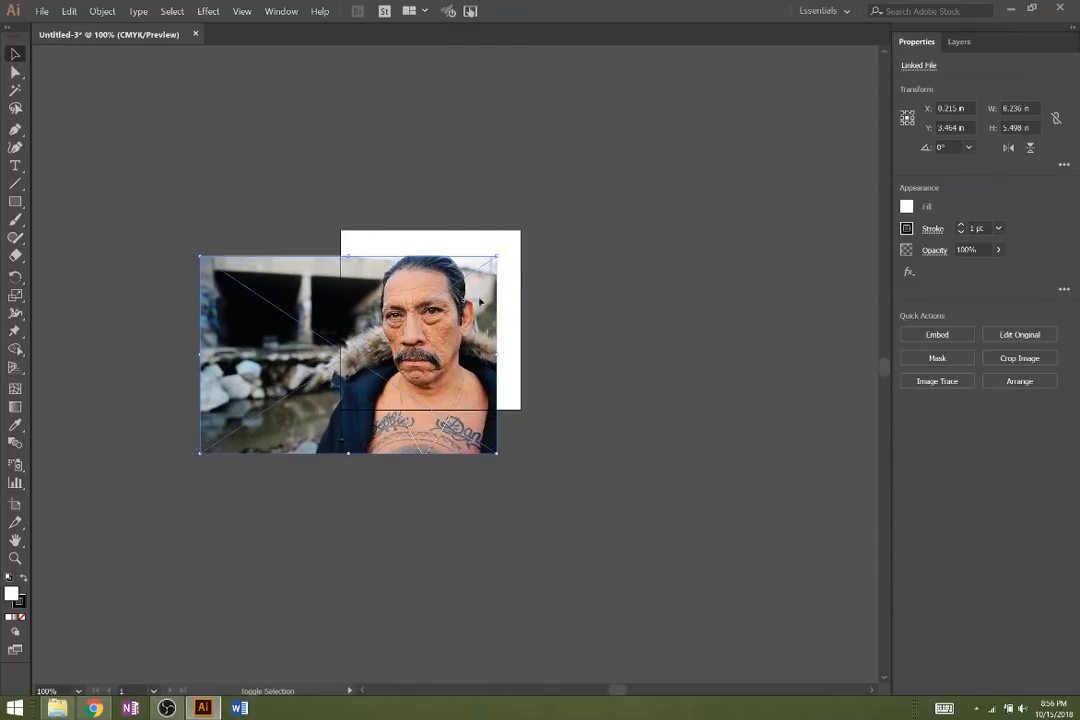
drag(497, 256, 537, 227)
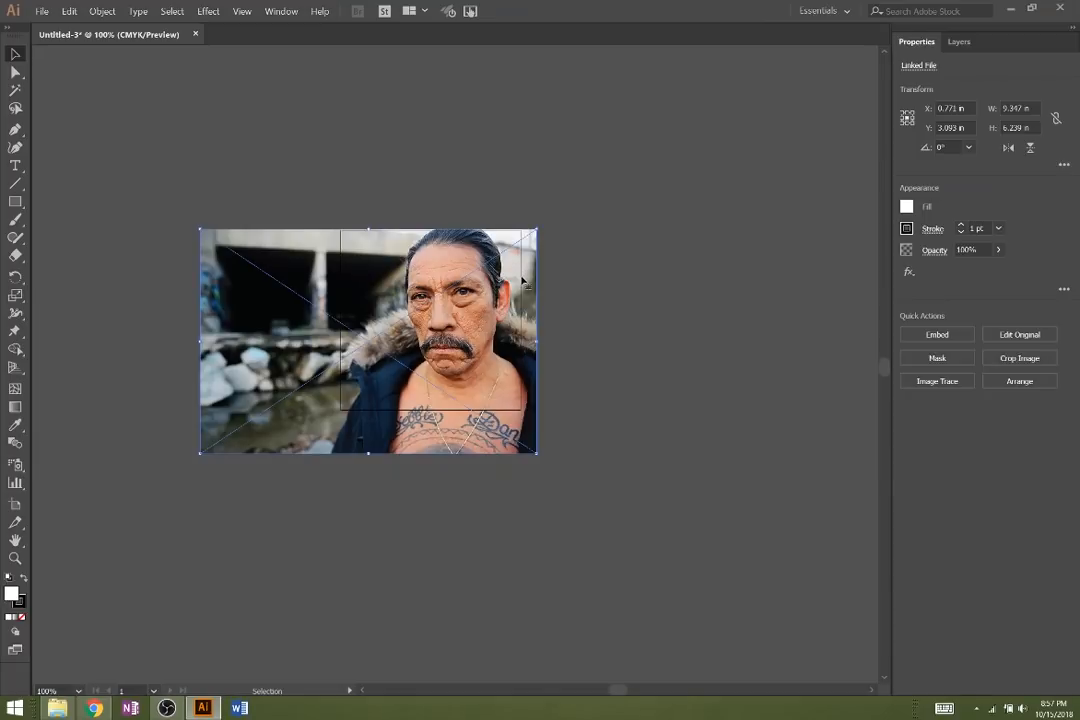
key(a)
key(v)
drag(199, 461, 163, 478)
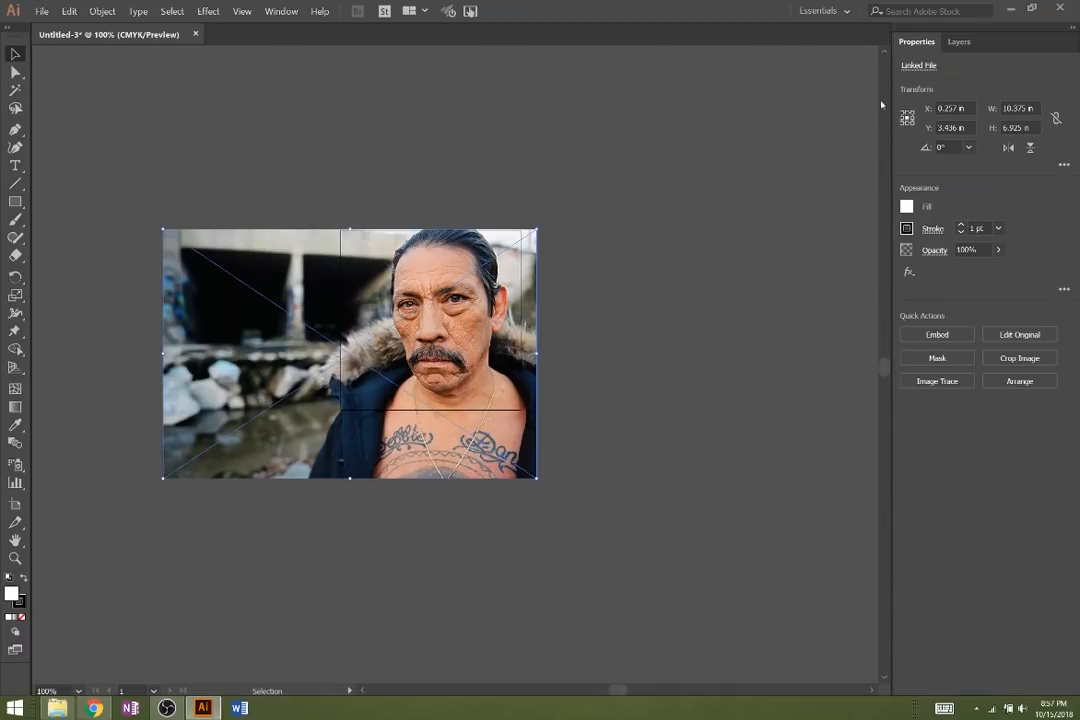
- Lock Layer 1, which holds the photo, against editing
click(633, 341)
click(516, 284)
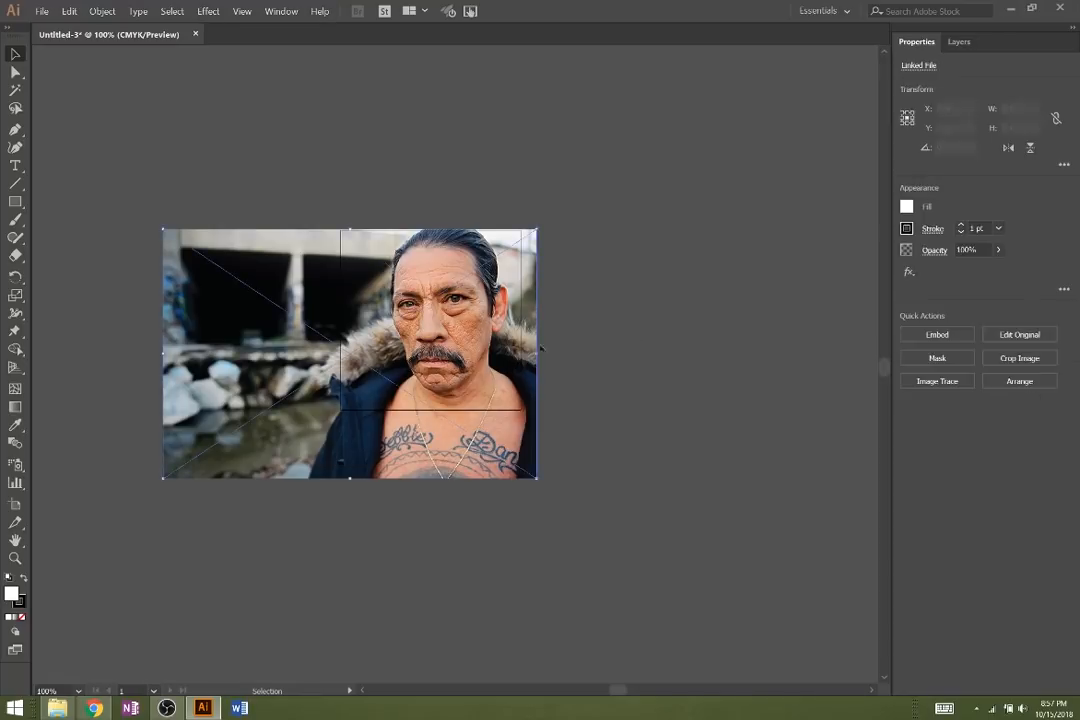
click(958, 42)
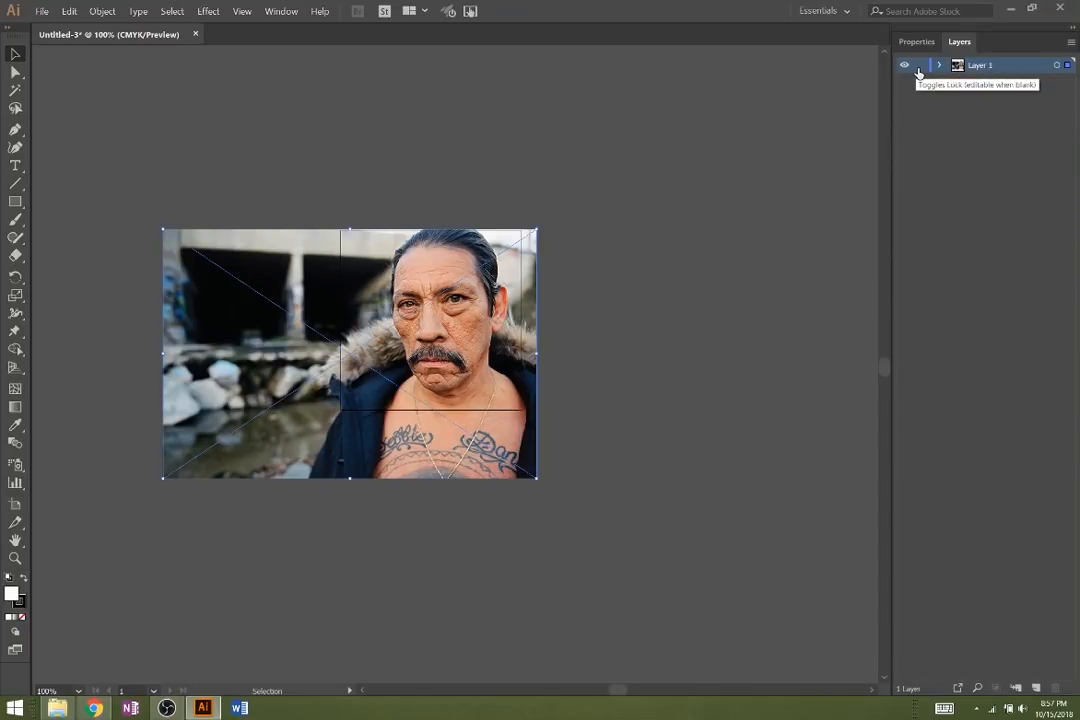
click(920, 66)
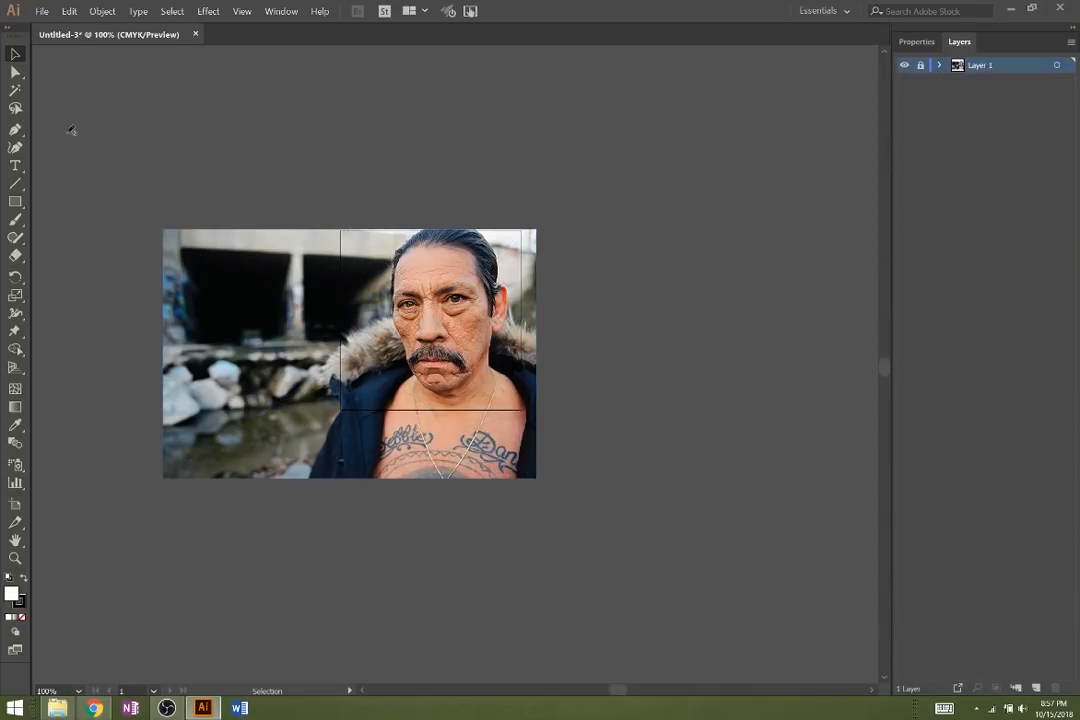
- Add a new layer above the locked photo layer and activate the Pen tool
click(14, 56)
click(1036, 689)
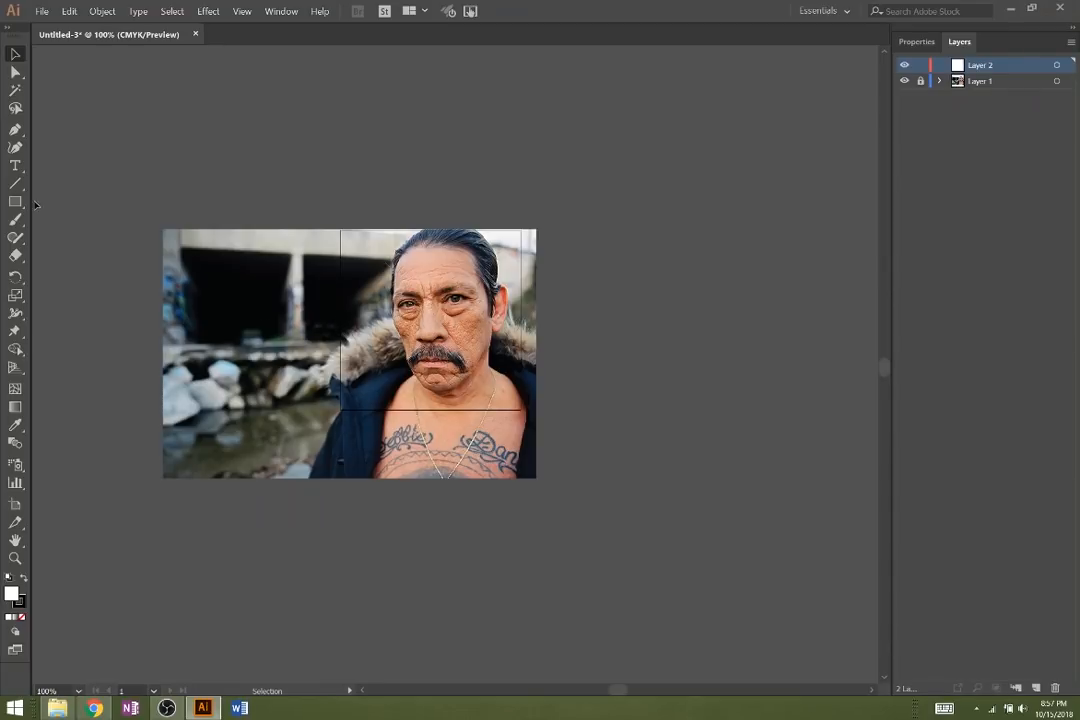
click(16, 131)
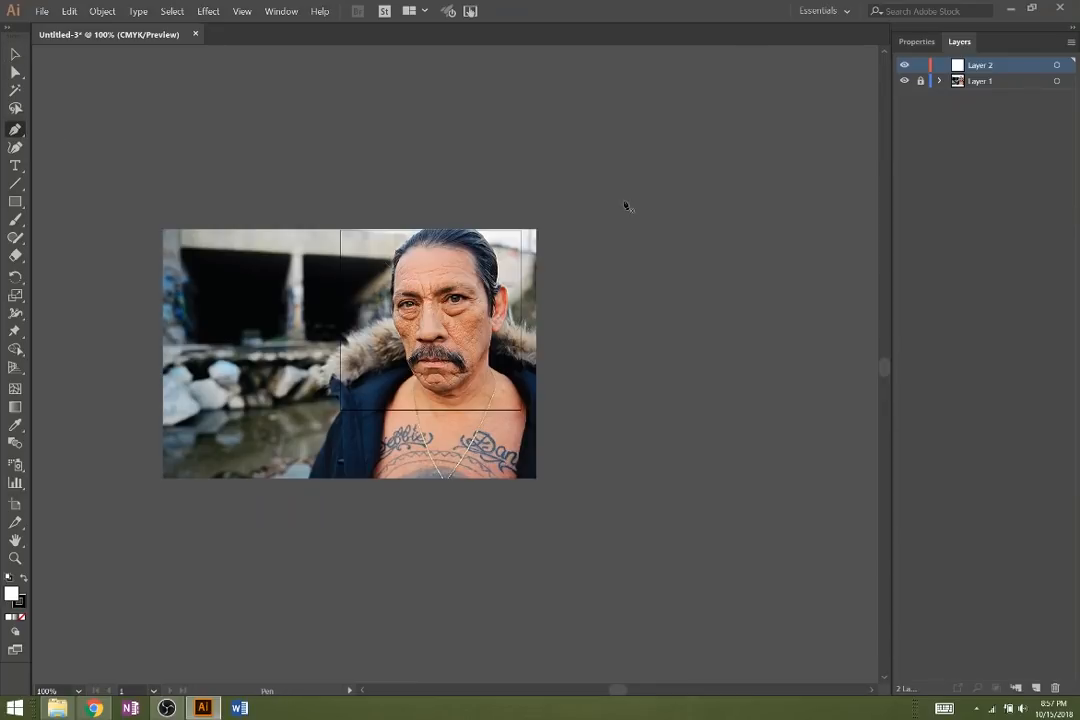
- Draw a freeform practice shape with straight and curved segments in the empty area above the photo using the Pen tool
click(413, 168)
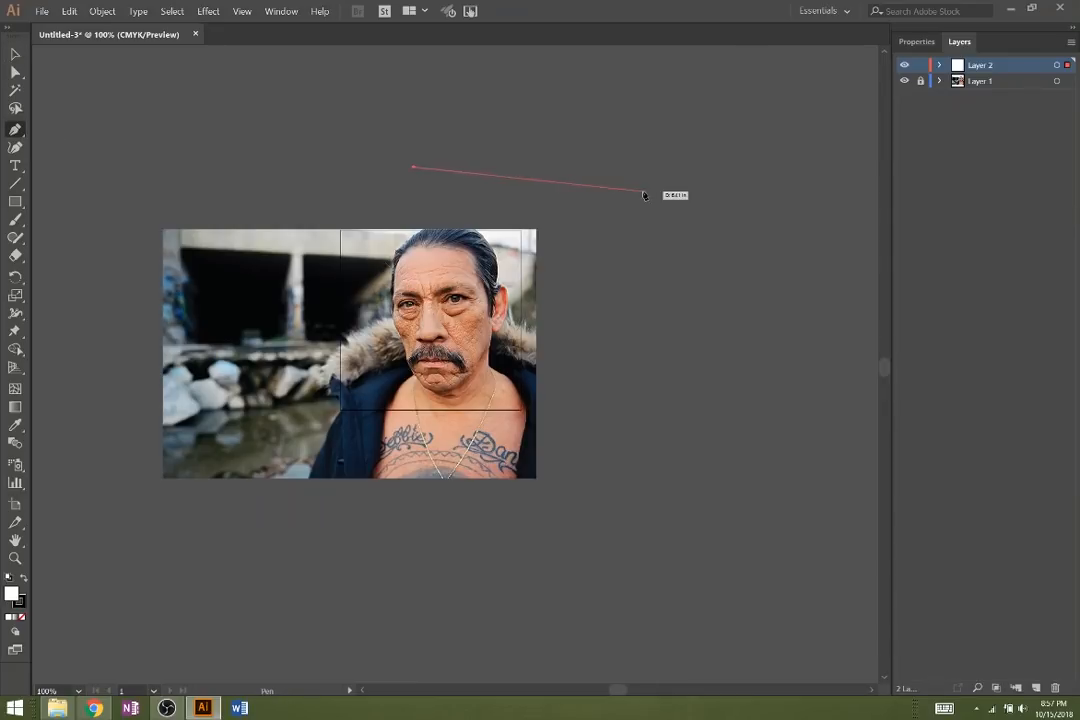
drag(626, 184, 664, 160)
click(543, 132)
click(597, 103)
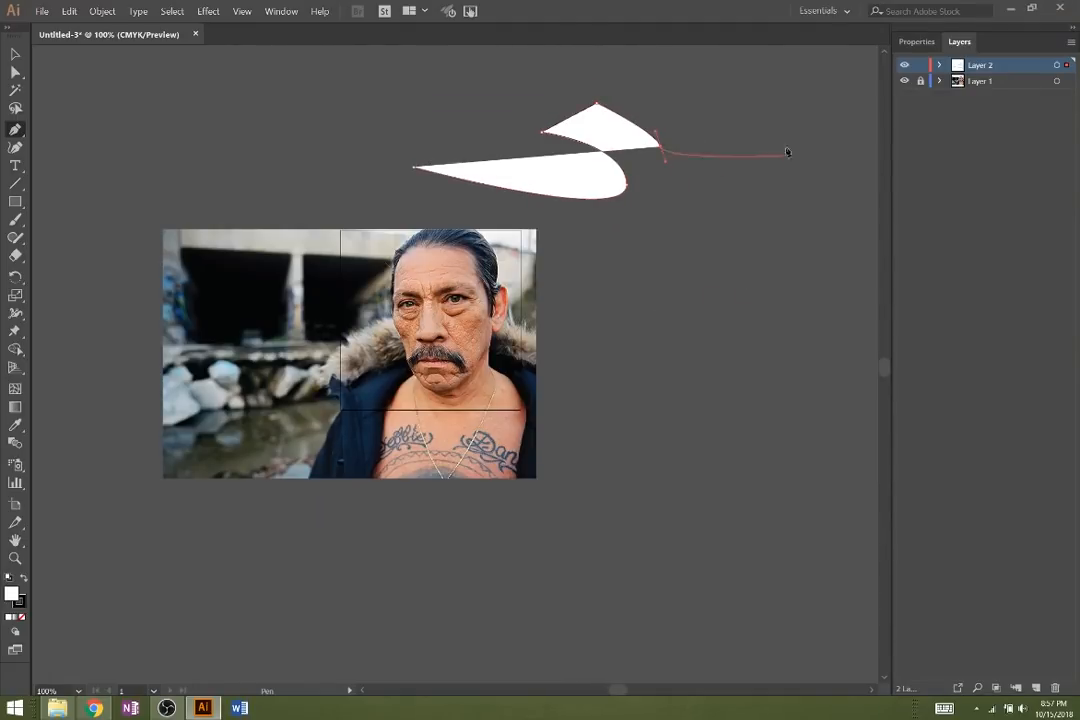
click(775, 122)
click(640, 75)
click(522, 74)
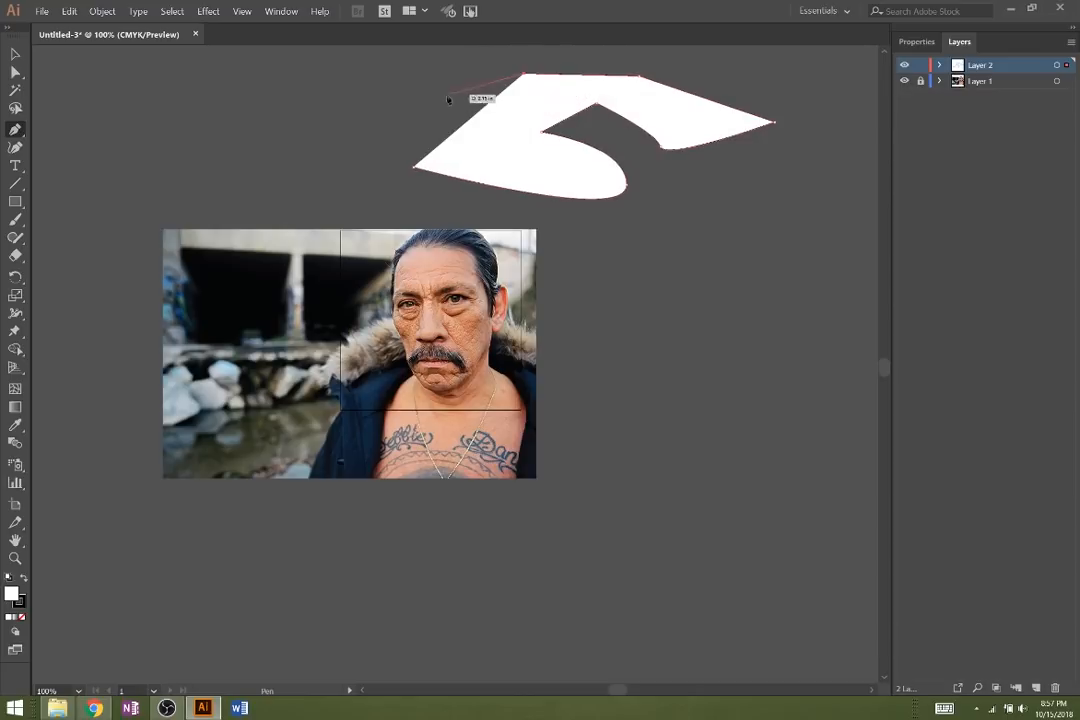
click(414, 168)
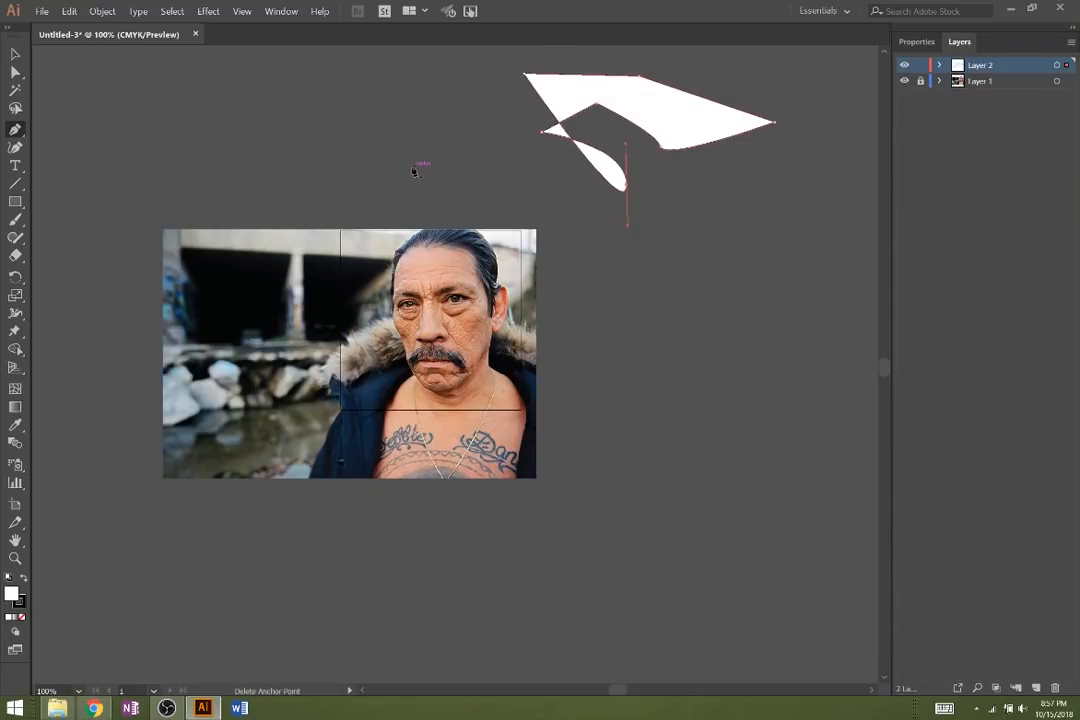
- Move several anchor points of the practice shape with Direct Selection, and delete the shape
key(ctrl)
drag(641, 78, 650, 91)
drag(773, 123, 748, 125)
click(20, 74)
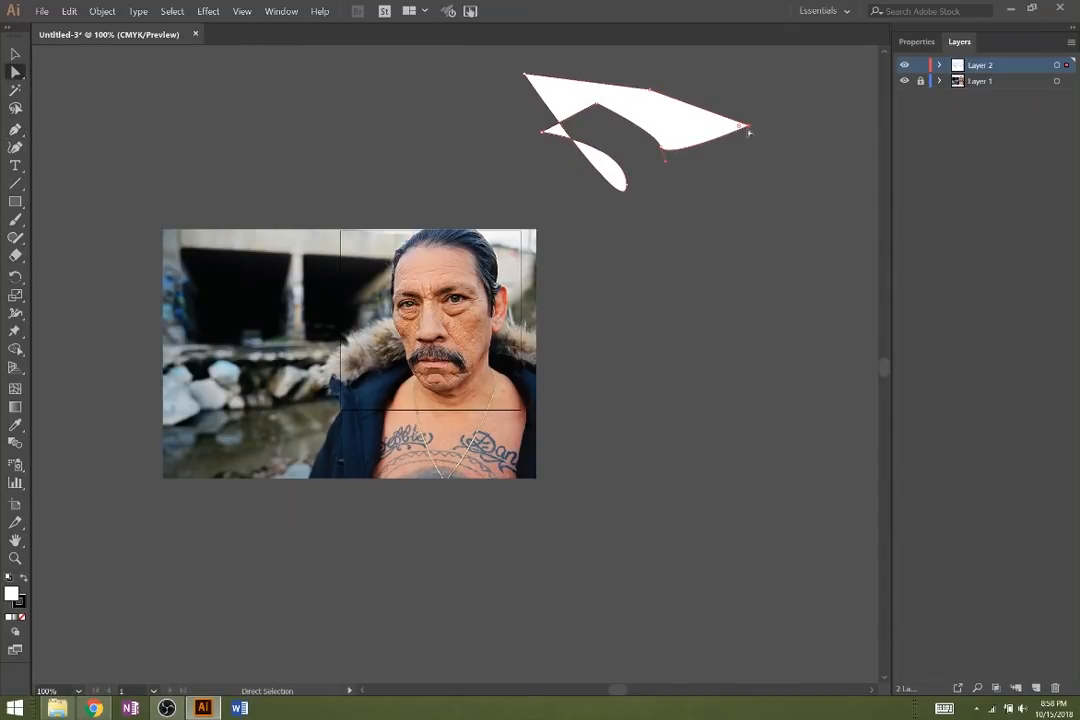
drag(748, 127, 733, 146)
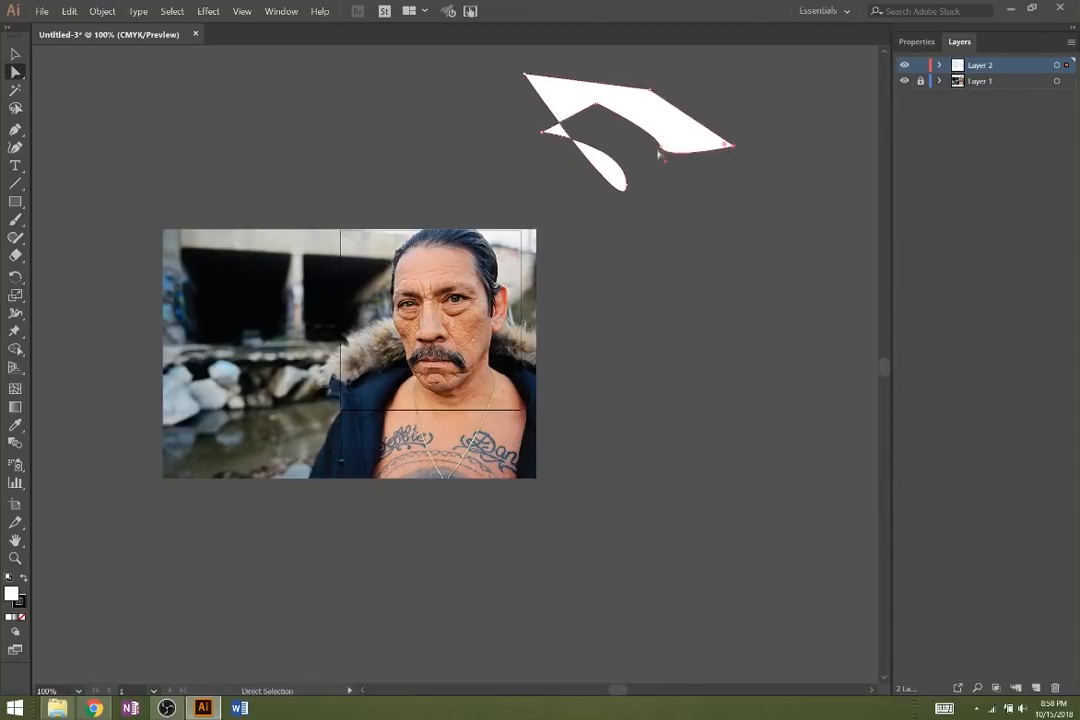
drag(662, 149, 659, 176)
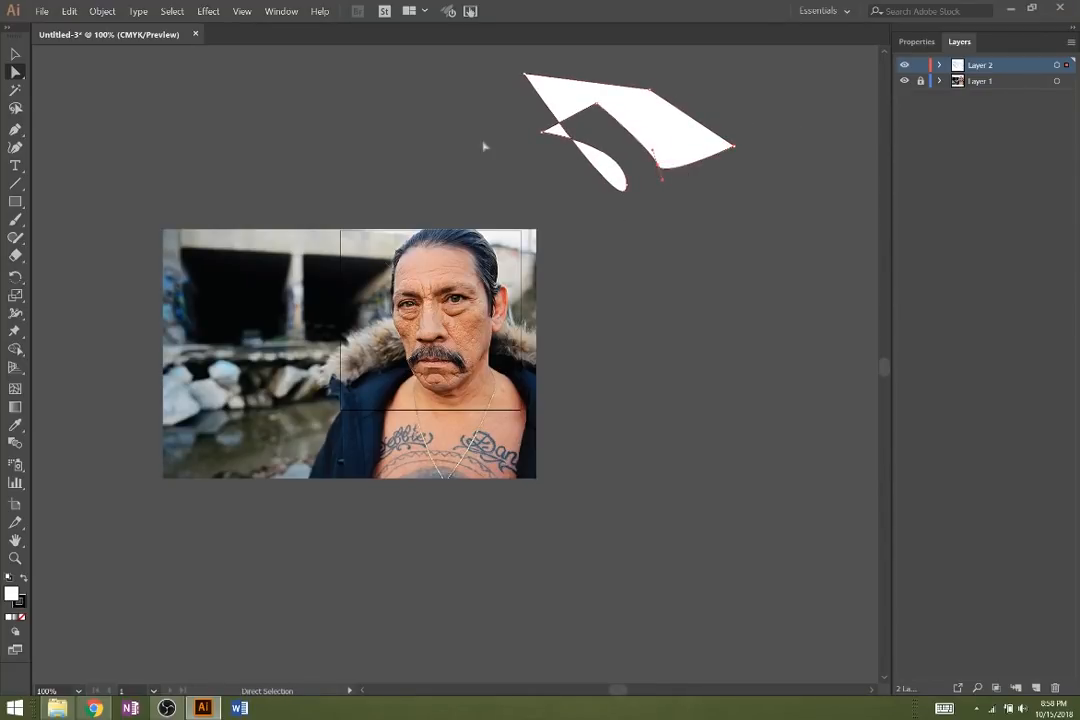
click(15, 53)
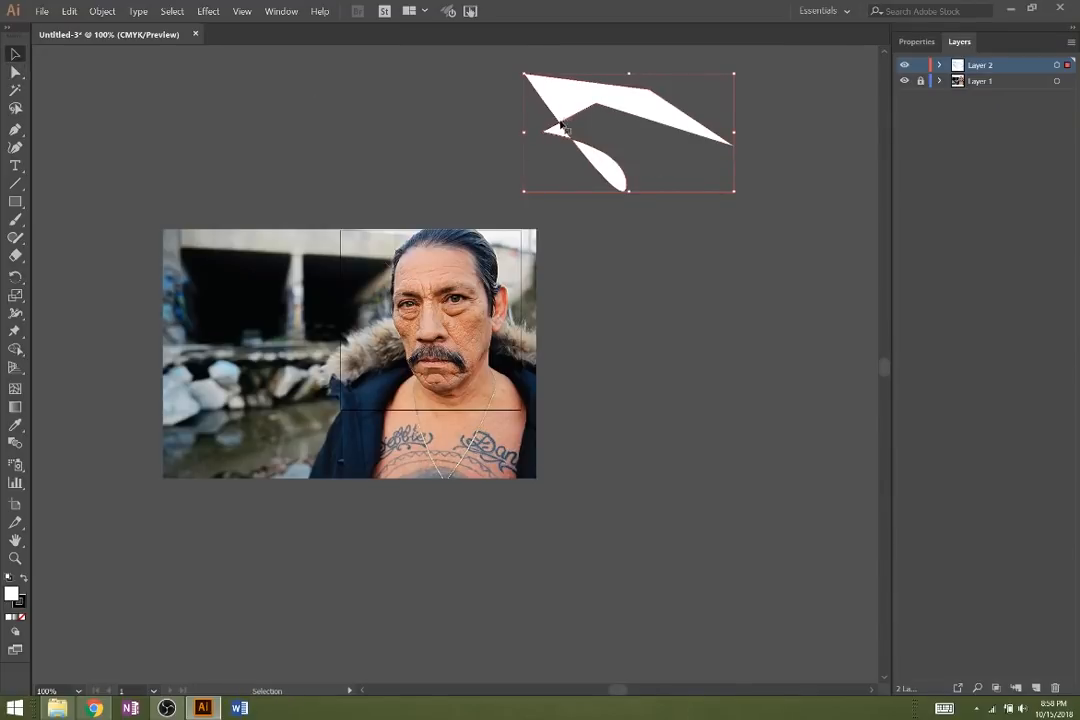
key(Delete)
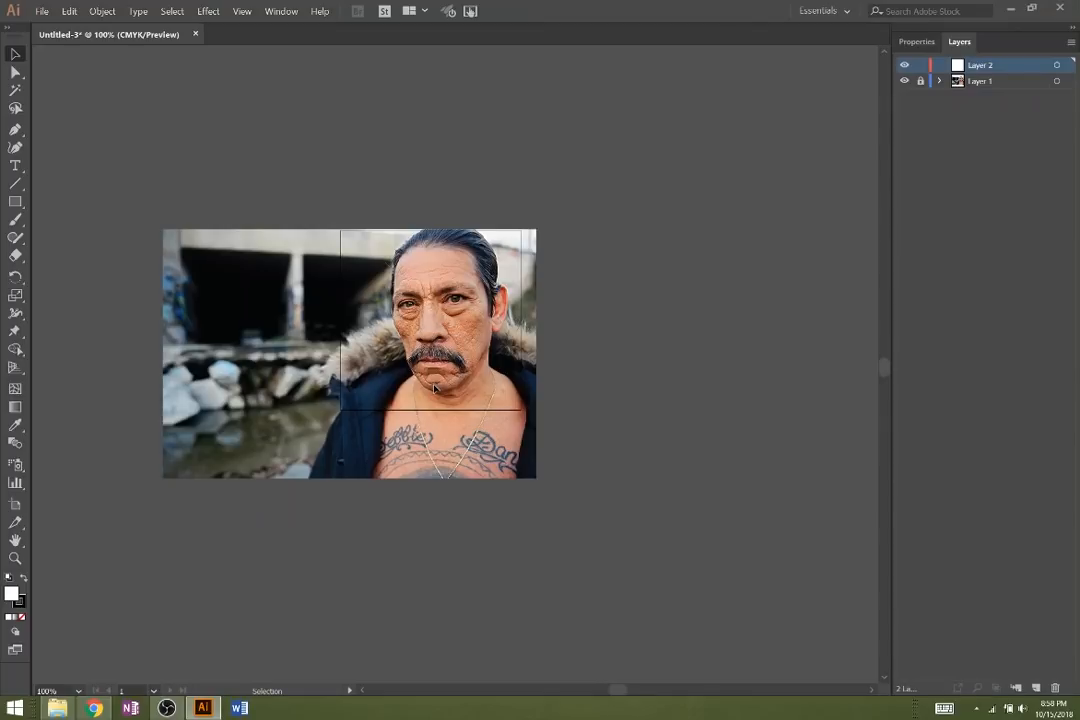
- Set the Pen tool's fill to None and its stroke colour to red
click(915, 42)
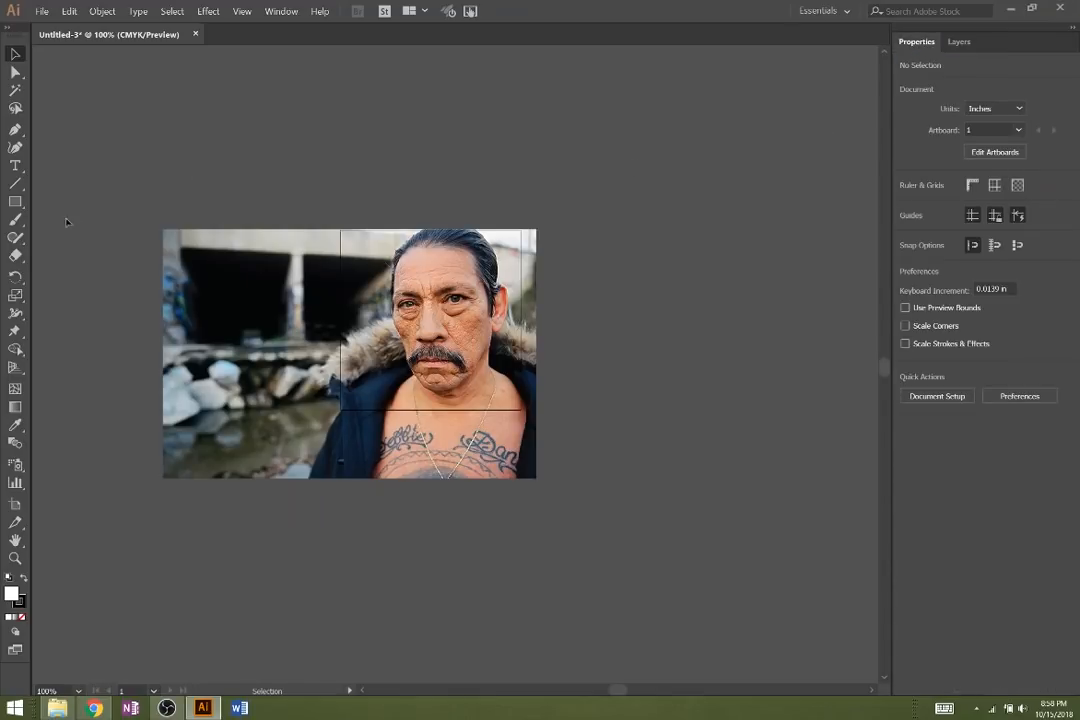
click(11, 129)
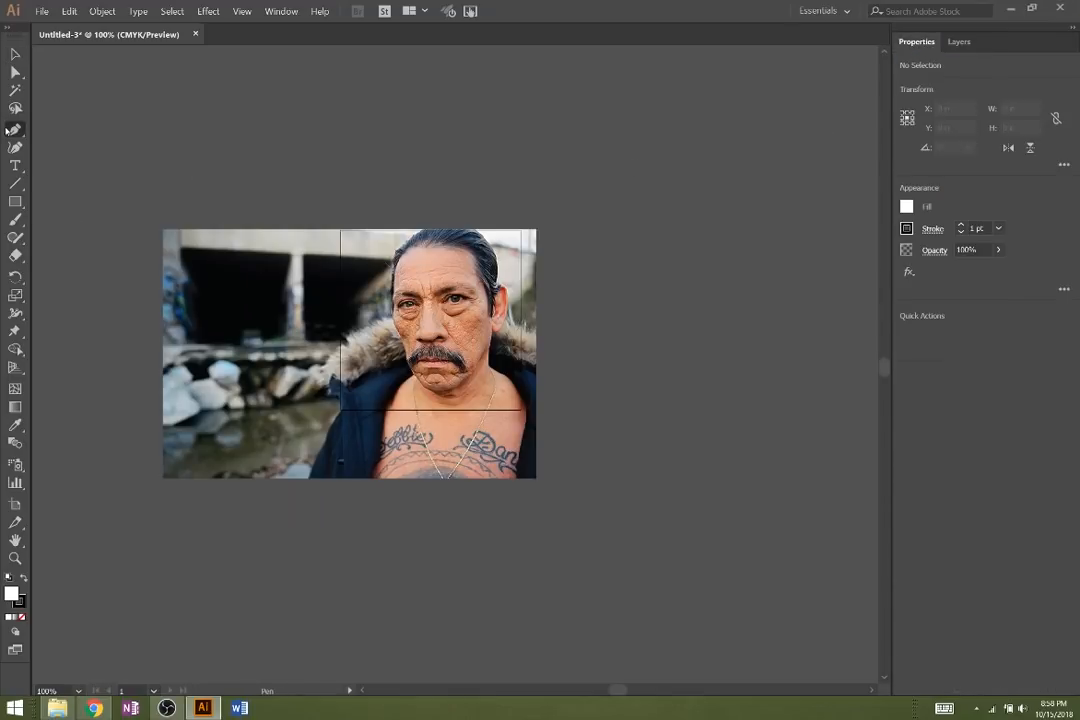
click(906, 207)
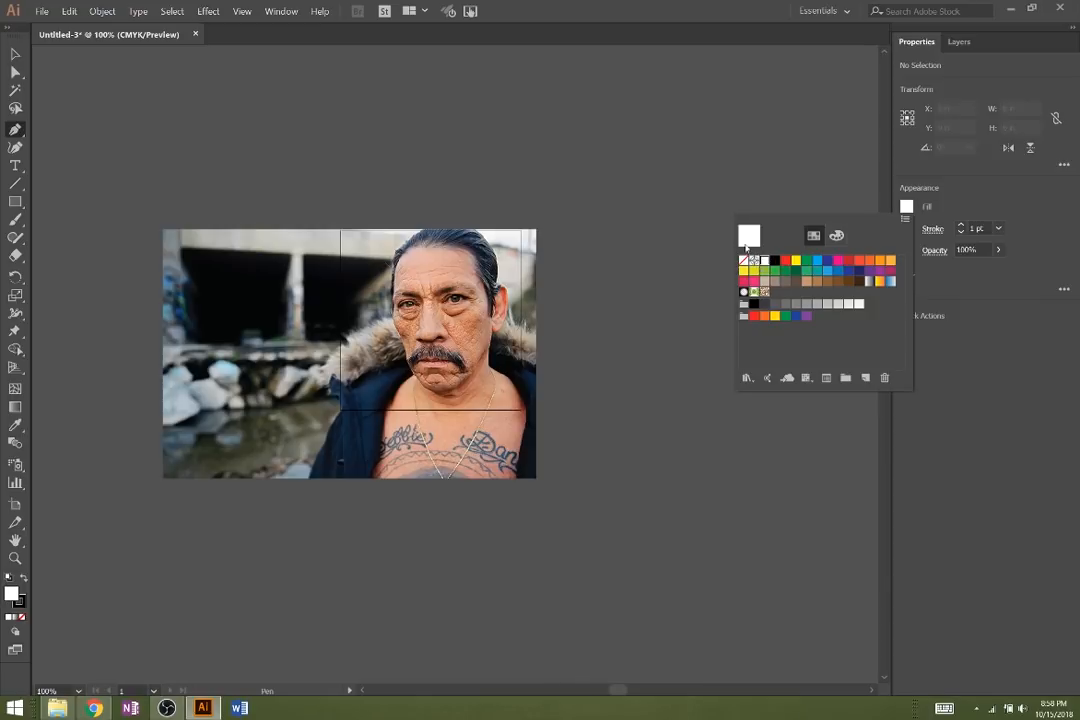
click(744, 263)
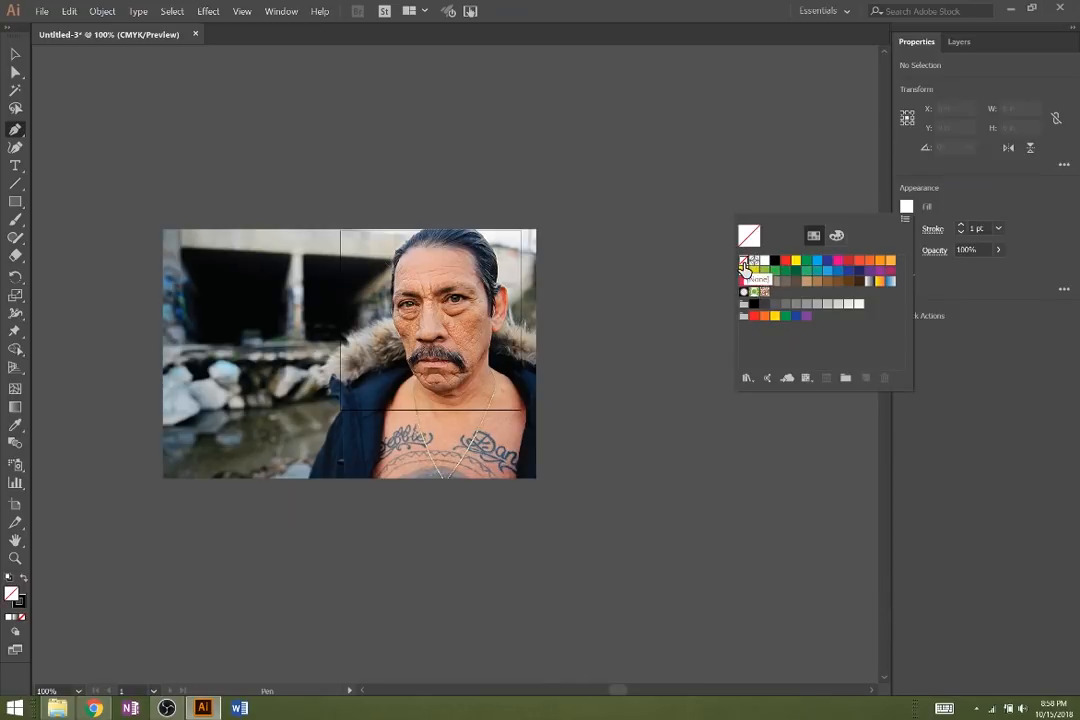
click(907, 229)
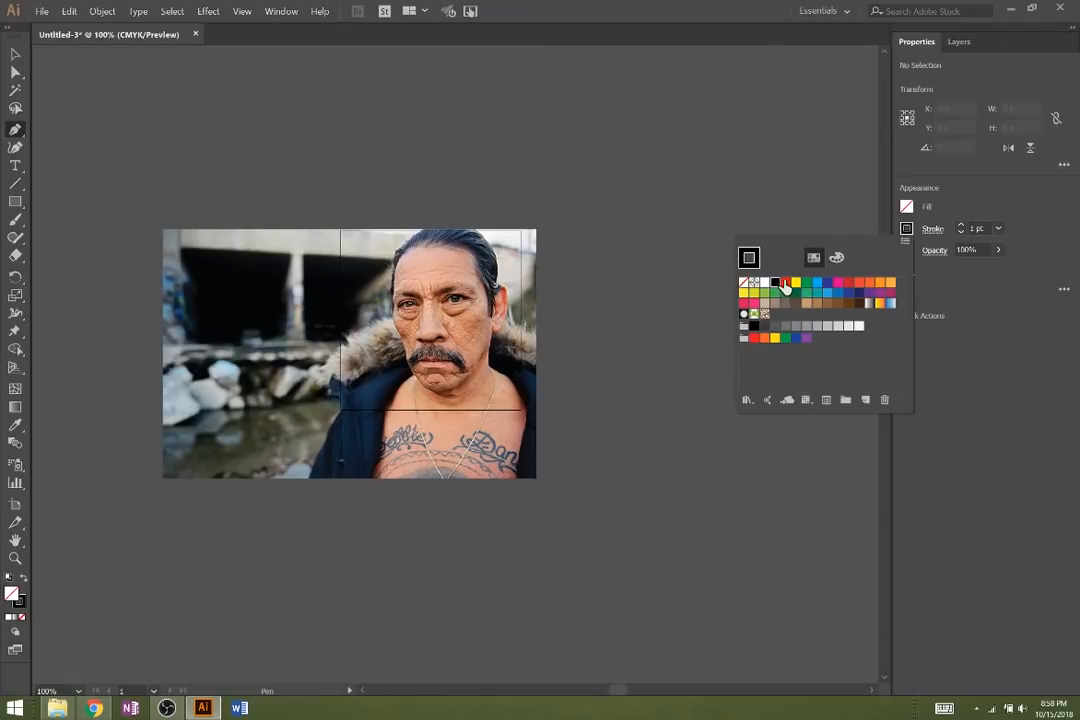
click(785, 282)
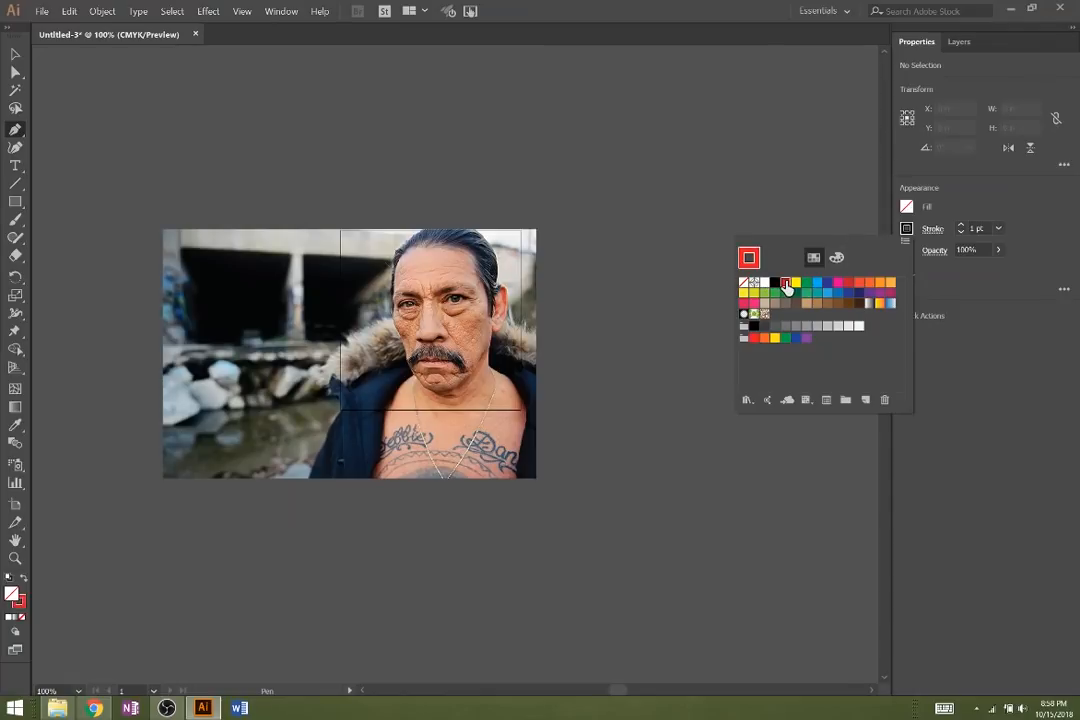
click(631, 313)
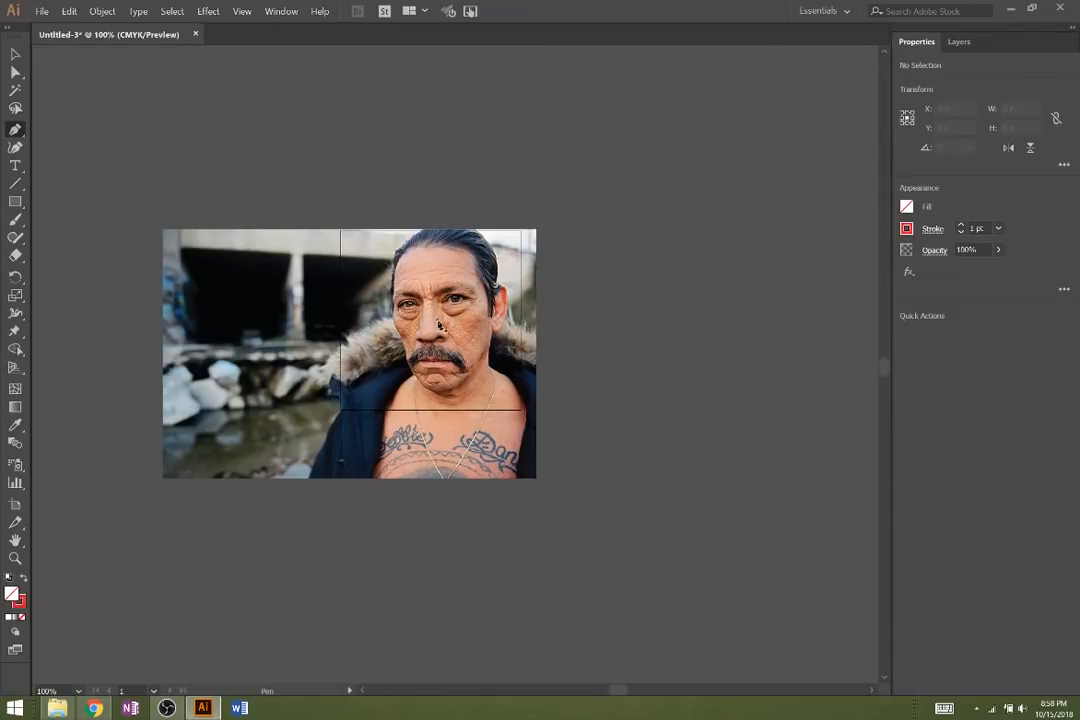
- Trace the front plane of the nose bridge as a four-sided shape and add a triangular plane along its shaded side
scroll(438, 321, up, 2)
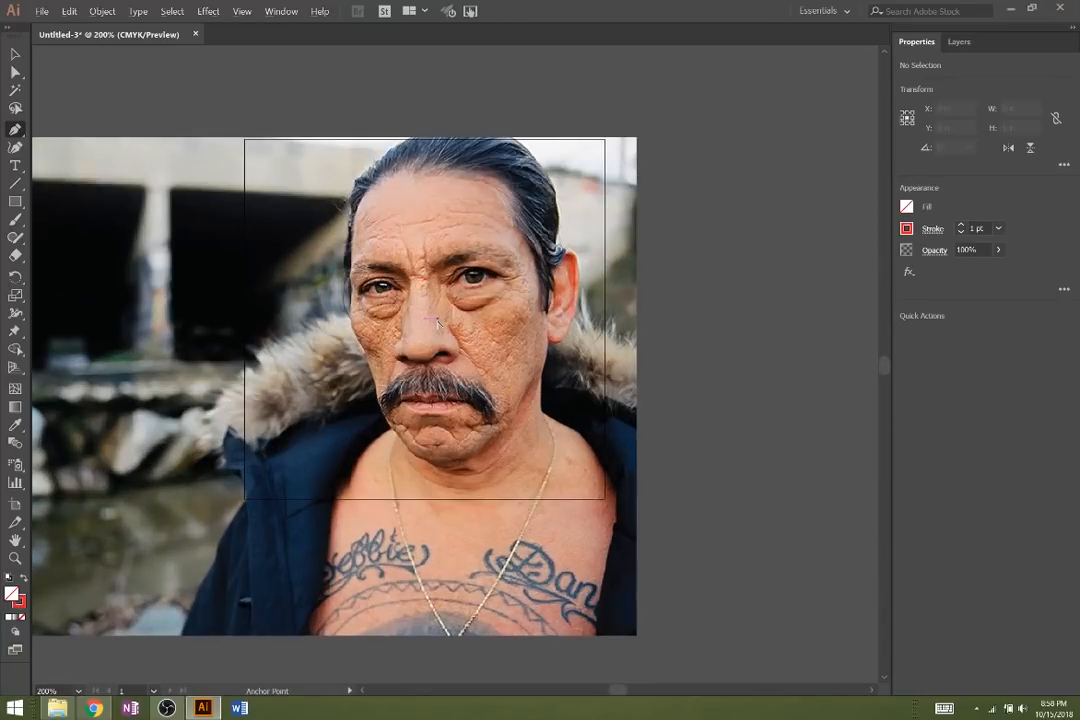
scroll(438, 321, up, 1)
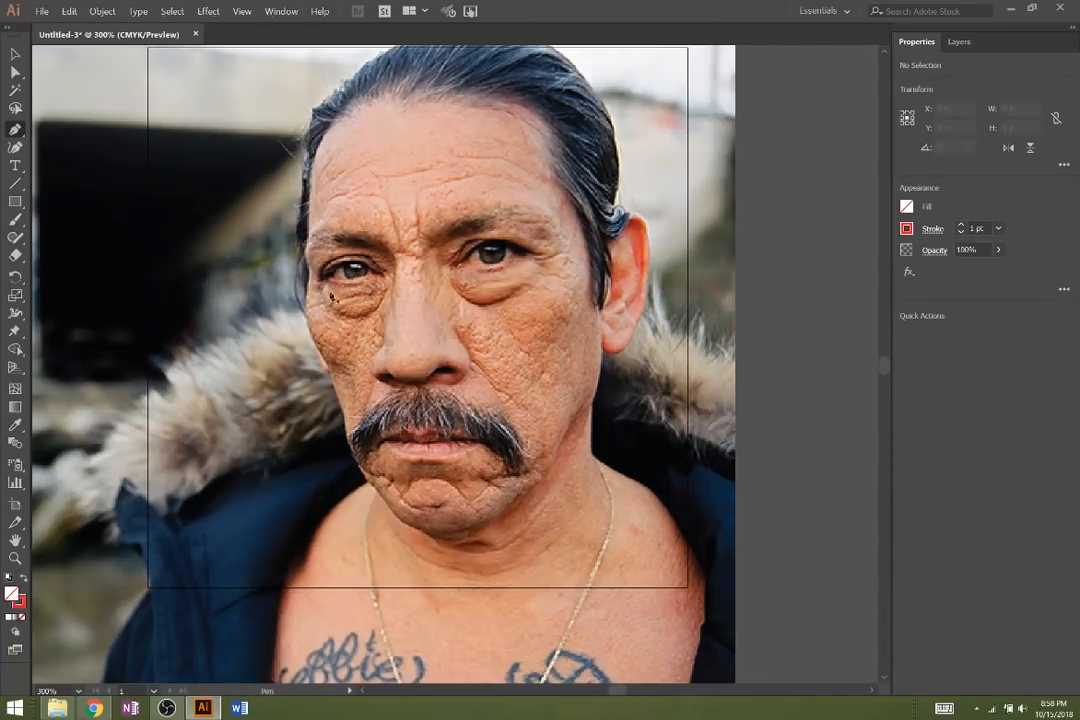
click(414, 280)
click(387, 357)
click(409, 259)
click(460, 344)
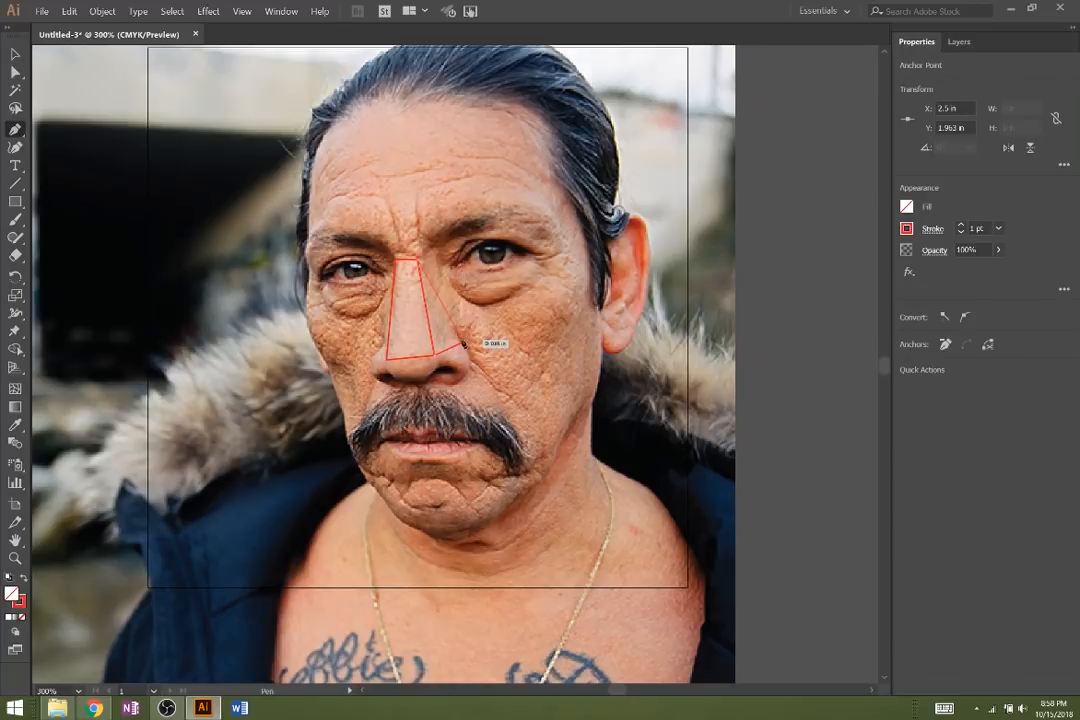
scroll(462, 346, up, 3)
click(242, 12)
click(282, 425)
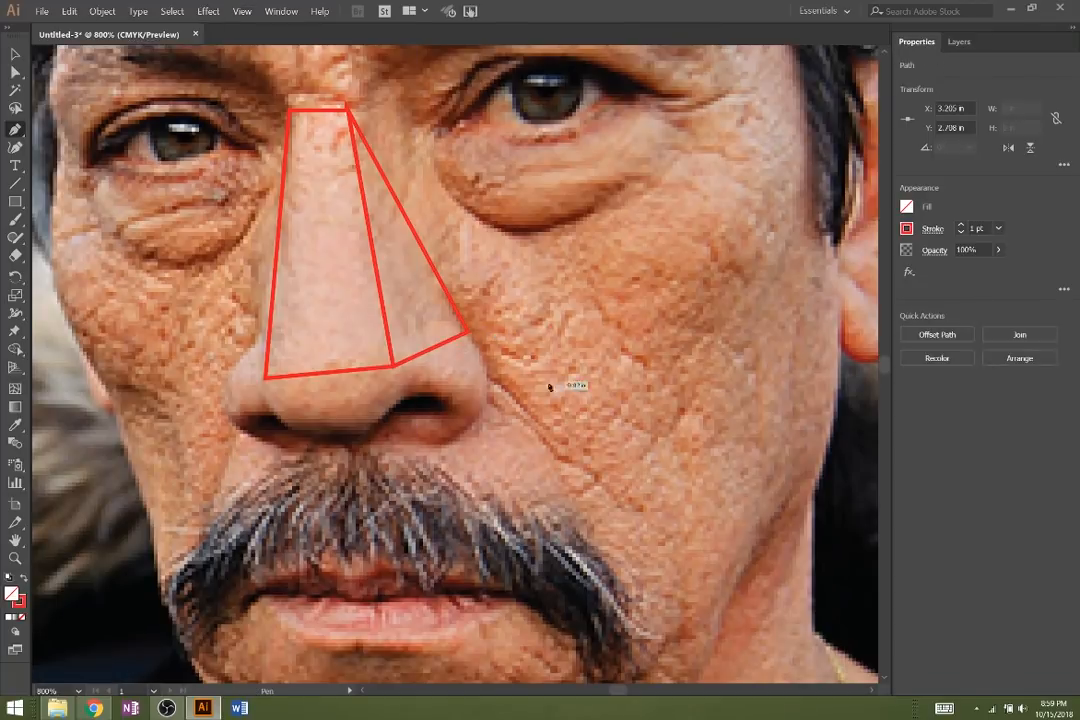
- Trace the nose wing on the shaded side and the facet joining the nose tip to the nostril below it
click(485, 367)
click(482, 406)
click(395, 366)
click(467, 332)
click(367, 442)
click(408, 394)
click(452, 391)
click(395, 366)
- Trace the underside of the nose tip and the nose wing on the opposite side as adjoining facets
click(366, 442)
click(365, 444)
click(265, 407)
click(265, 378)
click(268, 330)
click(230, 367)
click(225, 416)
click(265, 407)
click(265, 378)
- Trace the nostril left of the nose tip as a closed four-sided shape sharing the wing's corner points
click(304, 441)
click(265, 407)
click(225, 416)
click(272, 446)
click(304, 441)
- Trace the nostril right of the nose tip as a closed polygon, undoing the misplaced point along its lower edge
click(379, 430)
click(421, 446)
click(451, 440)
key(ctrl+z)
click(453, 441)
click(482, 405)
click(453, 394)
click(408, 394)
click(379, 430)
- Trace the narrow facet from the nose bridge past the inner eye corner to the wing, plus the triangular inner upper-eyelid facet
scroll(532, 364, up, 4)
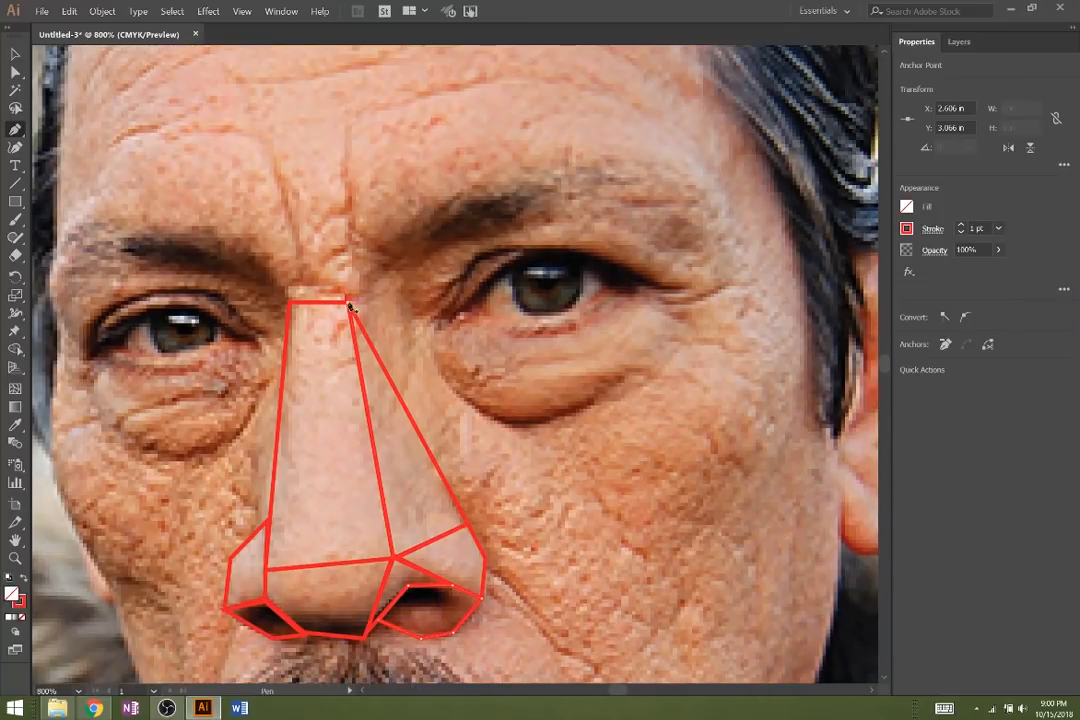
click(348, 300)
click(401, 268)
click(484, 560)
click(428, 340)
click(474, 254)
click(428, 341)
click(526, 256)
click(474, 254)
- Trace the facet beneath the inner eyebrow, between the nose bridge and the upper eyelid triangle
click(402, 267)
click(474, 234)
click(474, 254)
click(428, 341)
click(402, 267)
- Trace the iris of the eye right of the nose as a polygon with a small diamond-shaped highlight inside
click(510, 268)
click(515, 302)
click(530, 317)
click(563, 317)
click(583, 297)
click(527, 280)
click(542, 293)
click(557, 280)
click(540, 267)
click(527, 280)
- Trace the eye opening around the iris as a closed polygon from the inner to the outer corner
click(473, 303)
click(530, 317)
click(563, 317)
click(609, 287)
click(583, 265)
click(526, 256)
click(473, 303)
- Trace the dark upper eyelid as a closed shape along the top of the eye opening to the outer corner
click(668, 290)
click(609, 287)
click(583, 265)
click(526, 256)
click(474, 252)
click(586, 245)
click(668, 290)
click(668, 290)
- Trace the lower eyelid facet and the bag beneath it as two adjoining closed shapes
click(527, 377)
click(428, 342)
click(563, 317)
click(614, 371)
click(441, 378)
click(500, 425)
click(571, 420)
click(614, 371)
click(527, 377)
click(428, 342)
click(441, 378)
- Trace the four-sided facet between the outer eye corner and the lower eyelid
click(668, 290)
click(614, 371)
click(563, 317)
click(609, 287)
- Hide the photo layer to inspect the traced outlines on their own, and show the photo again
scroll(441, 415, down, 2)
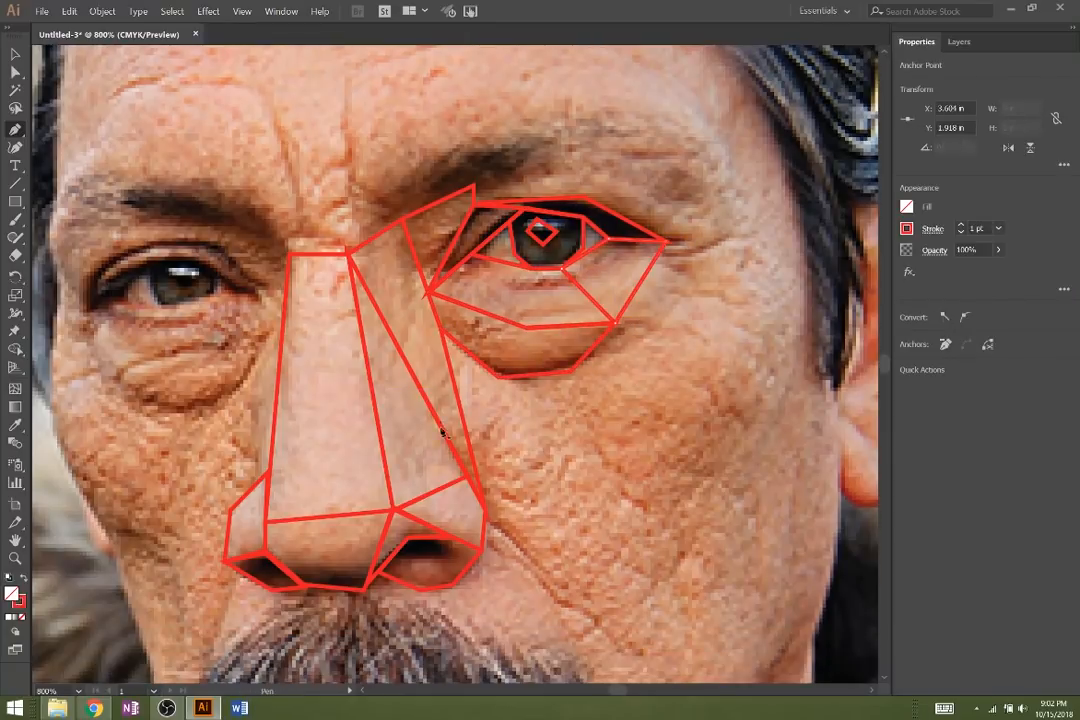
click(959, 41)
click(904, 81)
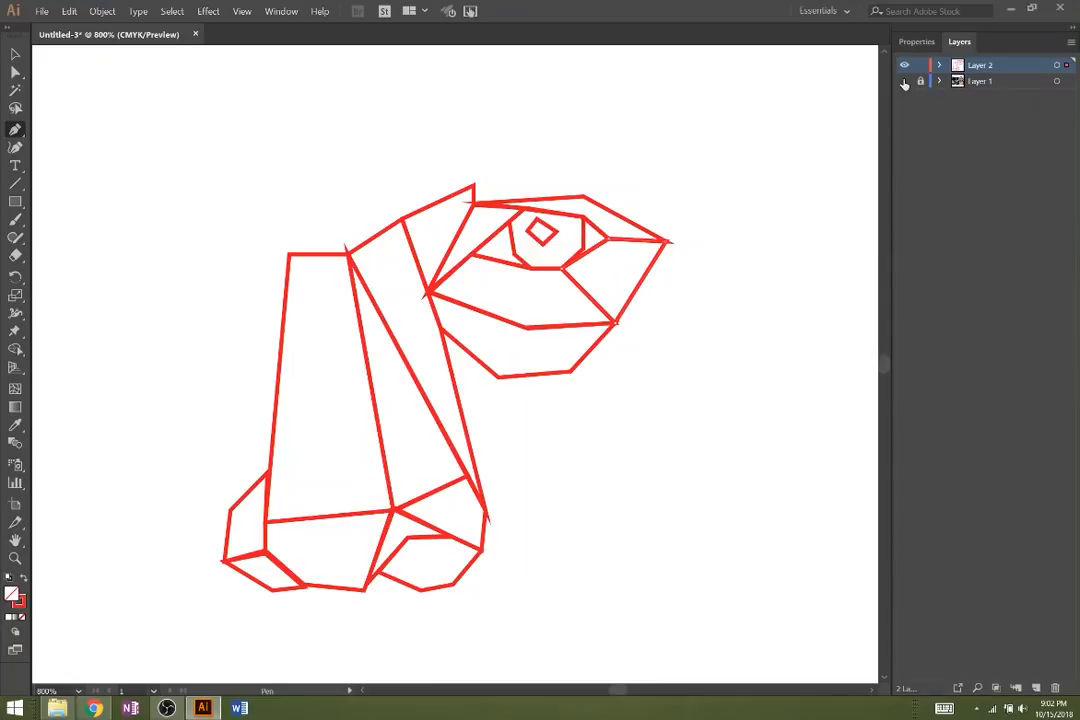
click(904, 82)
- Fill the nose bridge's front plane with a light skin colour sampled from the photo using the Eyedropper
click(916, 41)
click(15, 54)
click(310, 256)
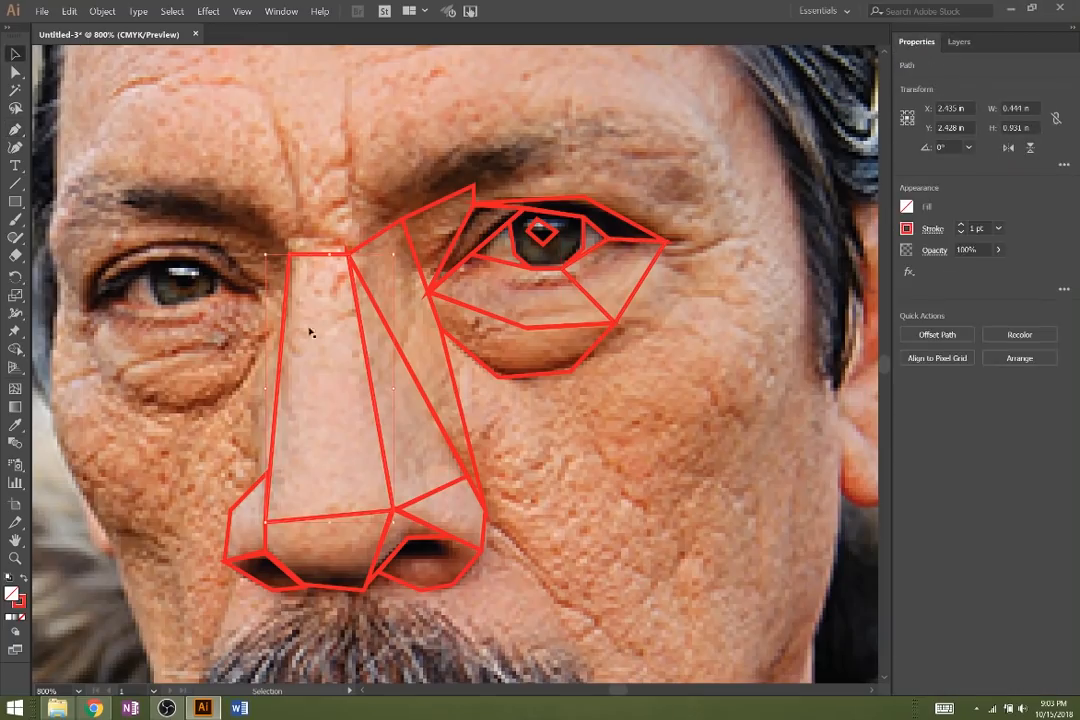
key(i)
click(349, 317)
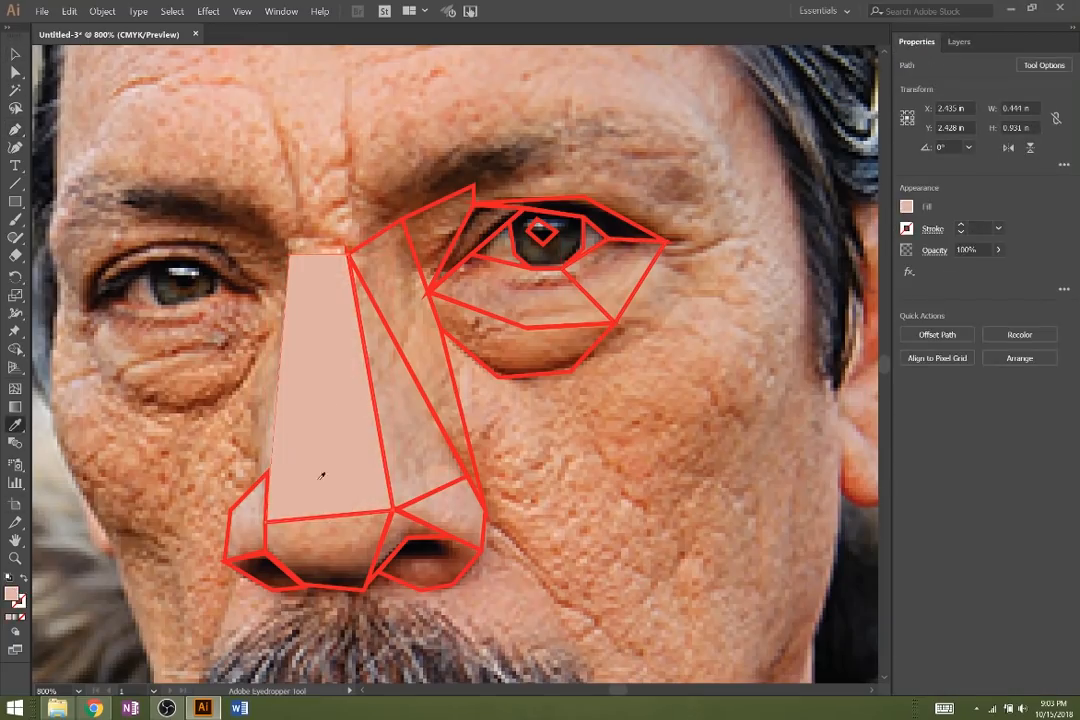
click(13, 54)
click(422, 396)
key(i)
click(410, 426)
key(ctrl+z)
- Fill the shaded triangular plane beside the nose bridge with a darker skin colour sampled from the photo
click(14, 54)
click(405, 450)
drag(393, 489, 401, 490)
click(15, 425)
click(398, 415)
- Fill the long side plane between the nose bridge and the inner eye corner with a golden tan sampled from the photo
click(14, 54)
click(460, 407)
click(15, 425)
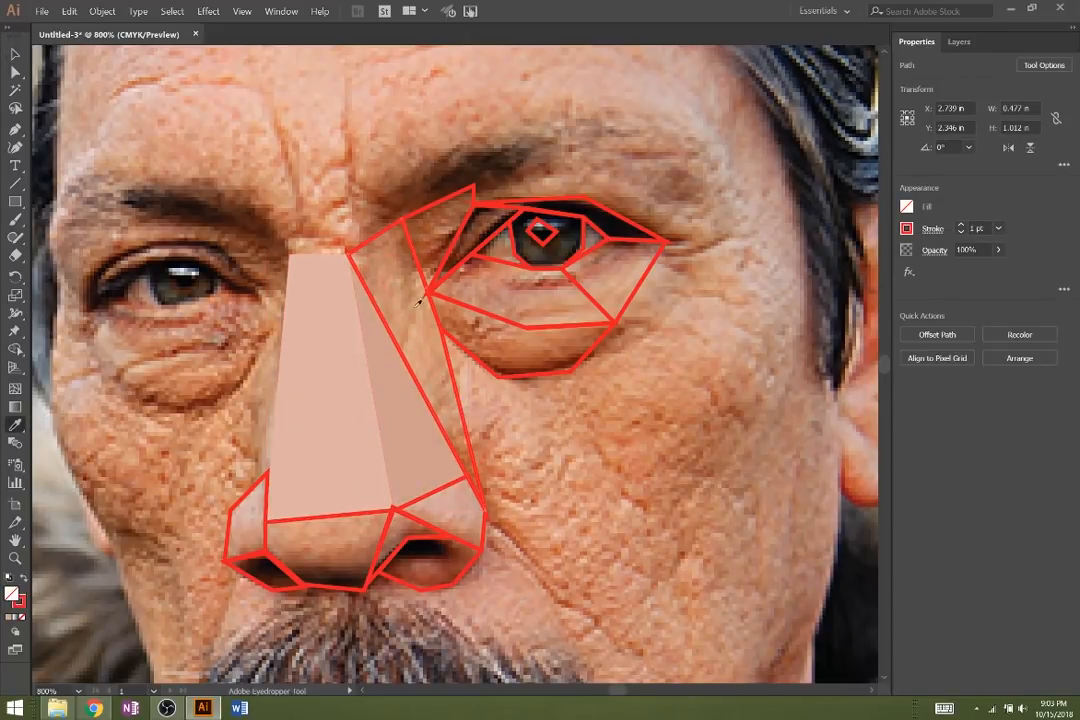
click(417, 299)
- Fill the facet between the inner brow and the inner eye corner with a brown sampled from the photo
click(14, 54)
click(463, 198)
click(462, 194)
key(i)
click(455, 222)
- Fill the near nose wing with a light pinkish skin colour and the nostril facet beneath it with a dark reddish brown sampled from the photo
key(v)
click(485, 532)
key(i)
click(451, 511)
key(v)
key(i)
click(427, 562)
- Fill the narrow facet beside the near nostril and the lower nose tip plane with reddish-brown skin tones sampled from the photo
key(v)
click(386, 534)
key(i)
click(396, 542)
key(v)
click(377, 554)
click(357, 555)
- Fill the far nostril facet with a very dark reddish brown sampled from the photo
key(v)
click(287, 570)
key(i)
click(273, 572)
click(268, 574)
click(264, 572)
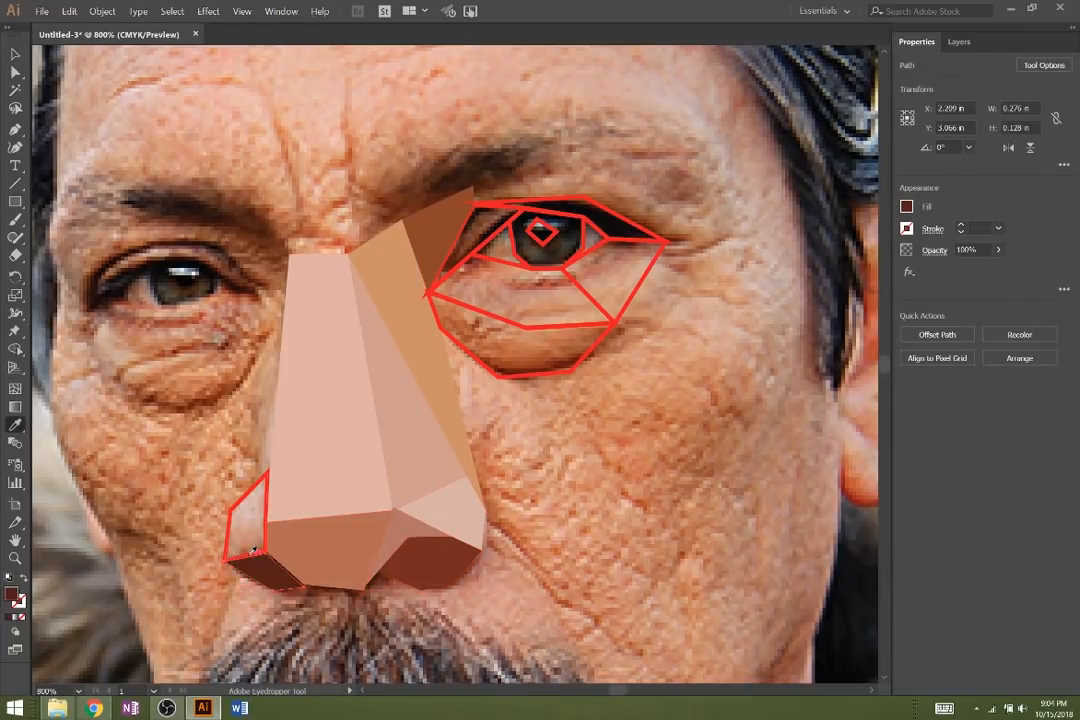
- Fill the eye bag facet with an orange skin colour sampled from the photo
key(v)
click(535, 376)
key(ctrl+z)
key(v)
click(534, 375)
key(i)
click(511, 347)
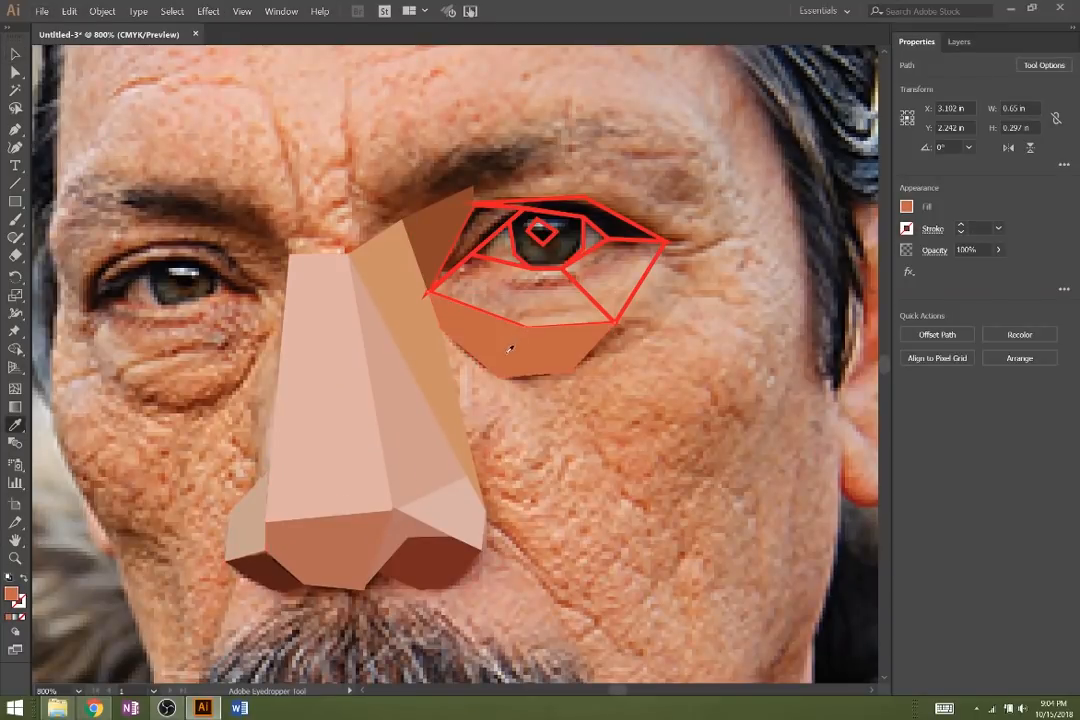
- Fill the outer eye corner facet with a light tan and the lower eyelid facet with a muted red sampled from the photo
key(v)
click(636, 288)
click(615, 274)
key(v)
click(504, 264)
key(i)
click(500, 278)
- Fill the eye white facet with a greyish mauve sampled from the photo, undoing the first sample
key(v)
click(488, 239)
click(462, 226)
click(482, 244)
key(i)
click(503, 250)
key(ctrl+z)
click(509, 238)
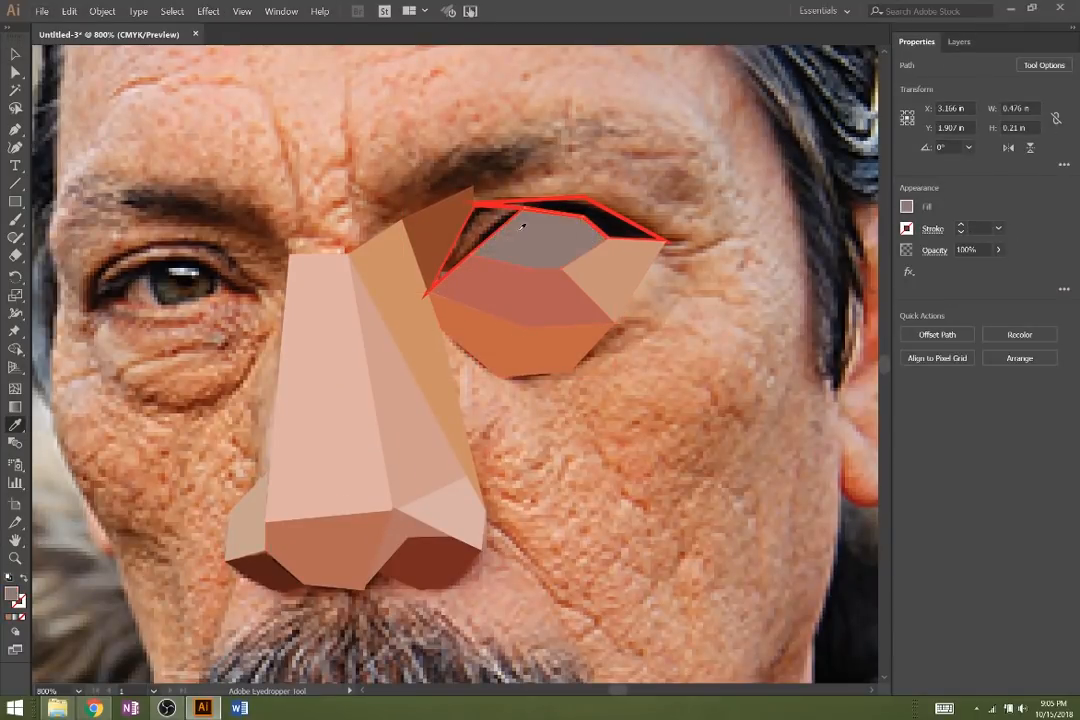
- Send the eye white facet behind the other eye shapes and lower the opacity
key(v)
right_click(540, 239)
mouse_move(572, 409)
click(496, 446)
click(998, 250)
drag(993, 268, 940, 268)
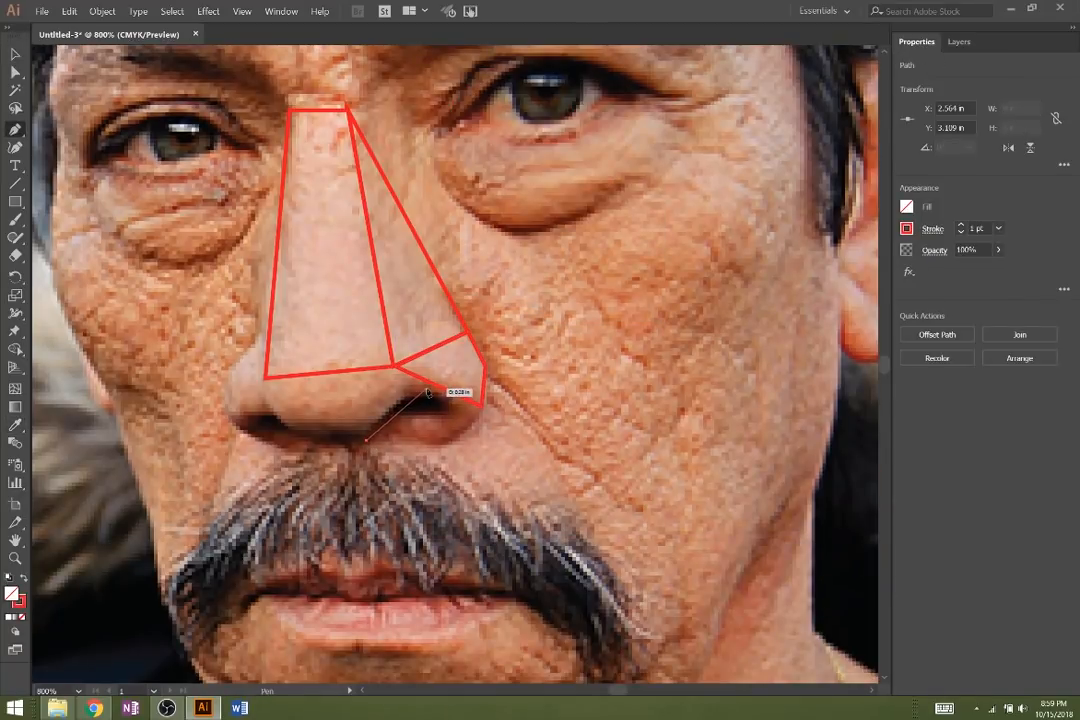
- Trace the narrow facet between the nose tip and the upper edge of the near nostril
click(407, 395)
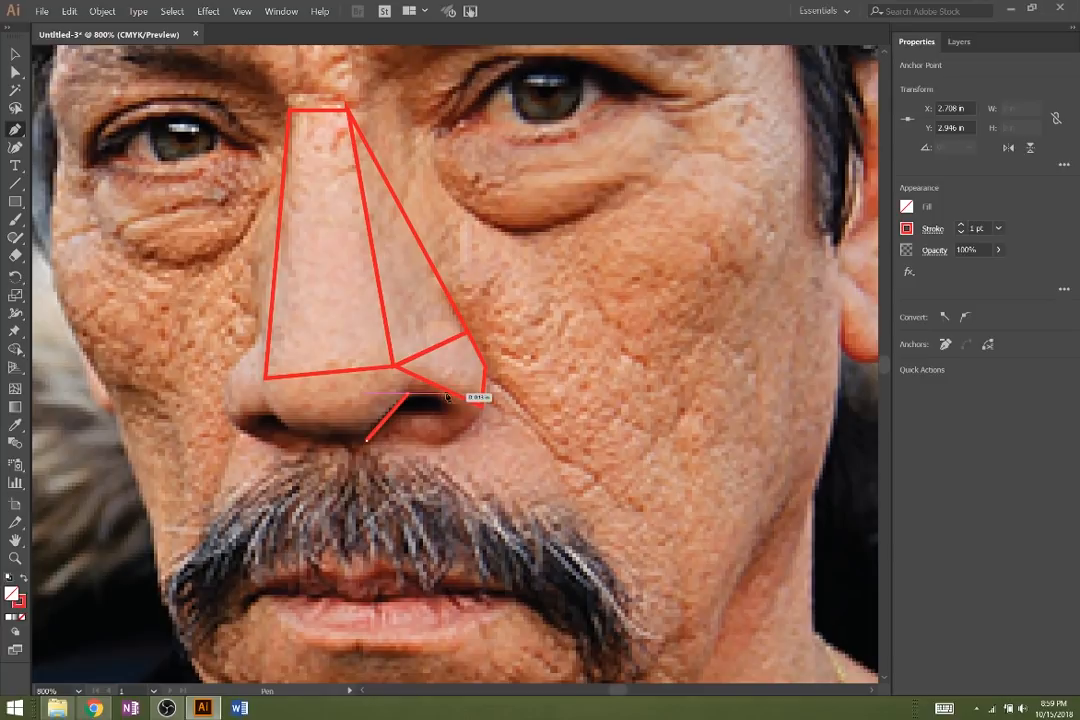
click(451, 396)
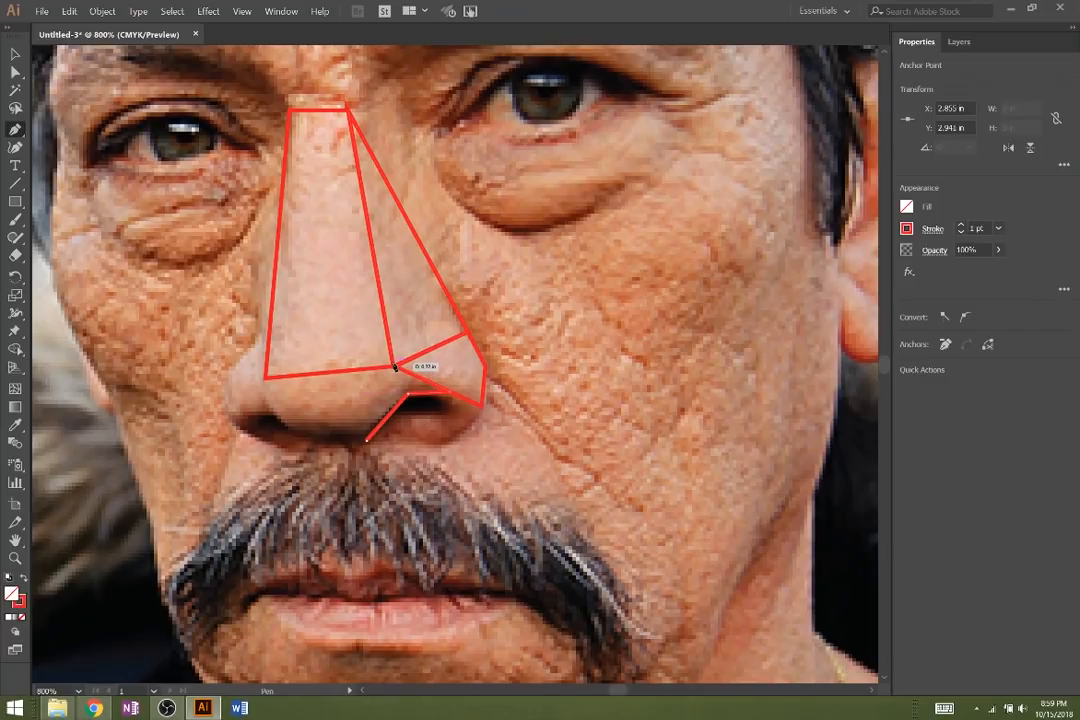
click(366, 437)
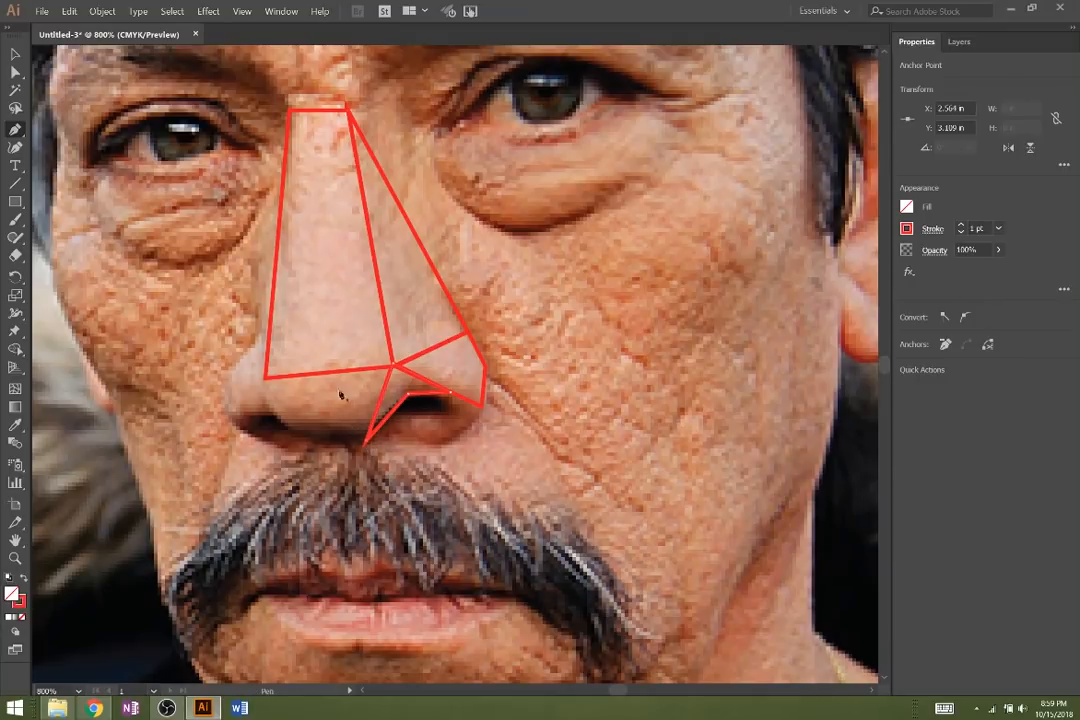
- Trace the lower nose tip plane from the base of the bridge down to the underside of the nose
click(268, 379)
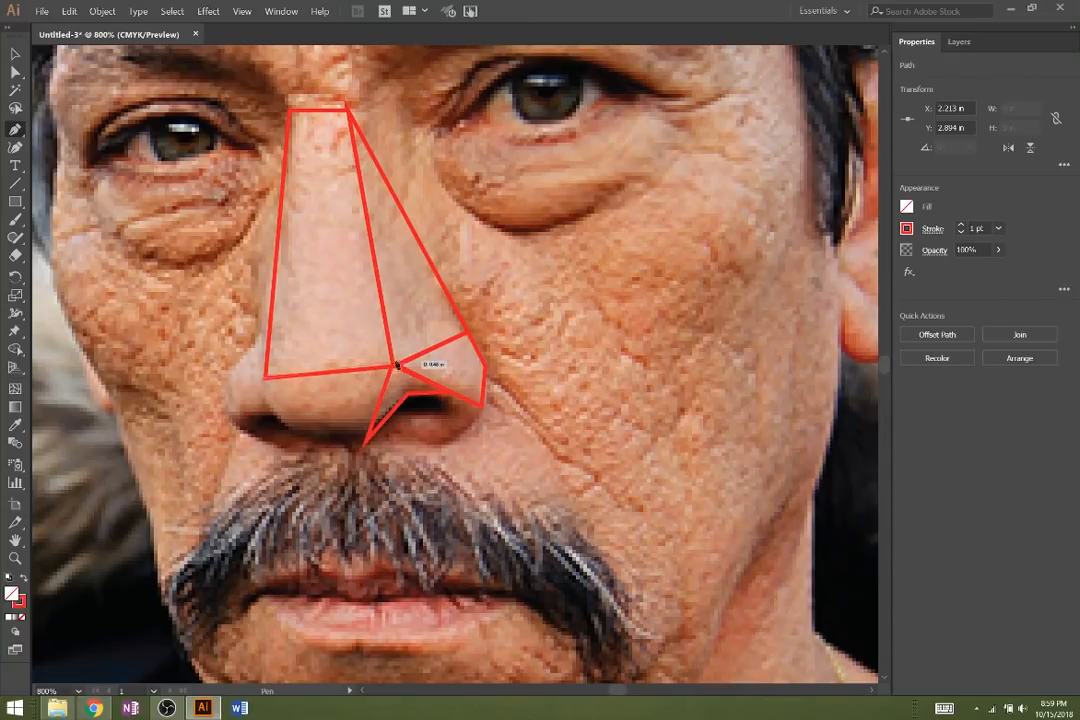
click(364, 446)
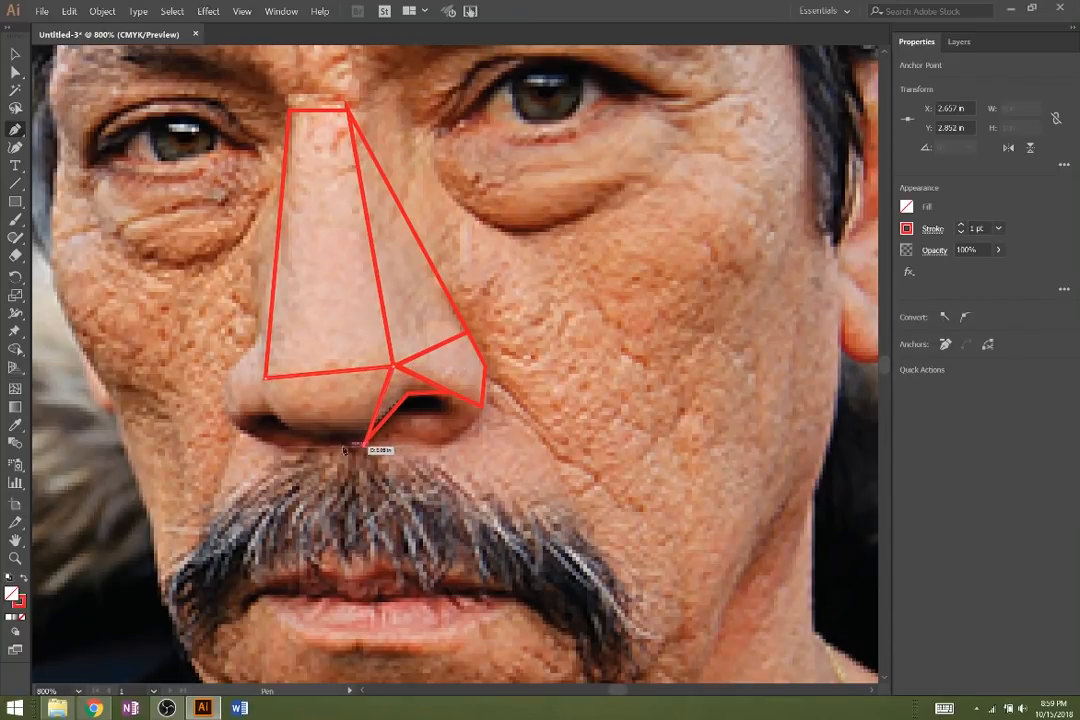
click(304, 440)
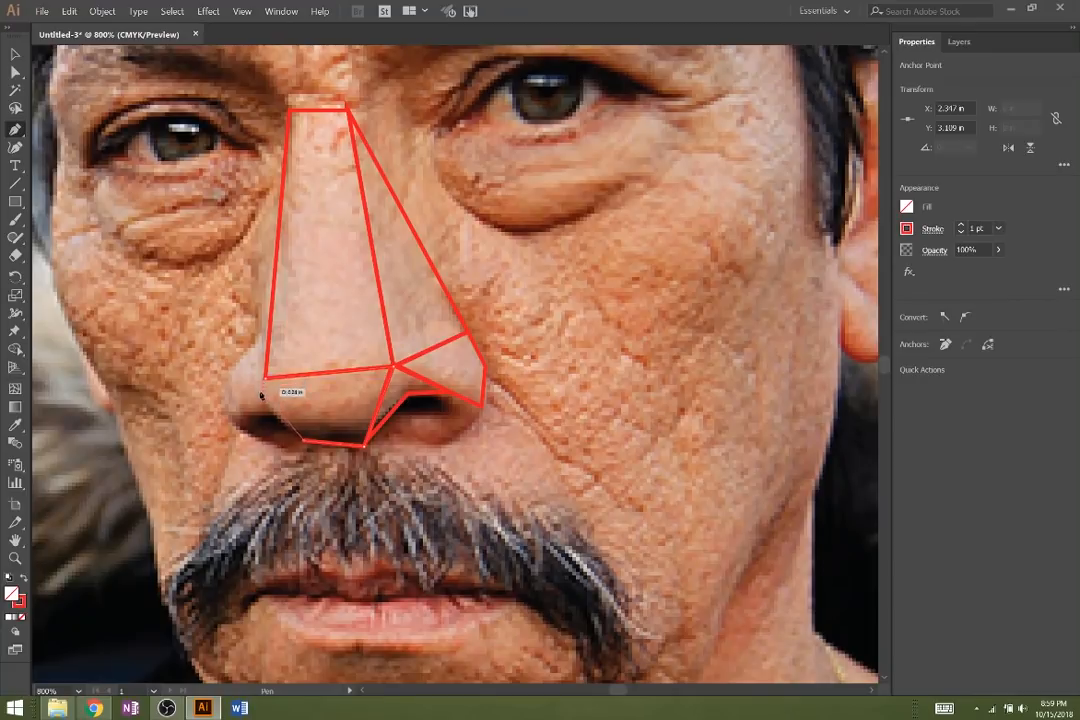
click(266, 404)
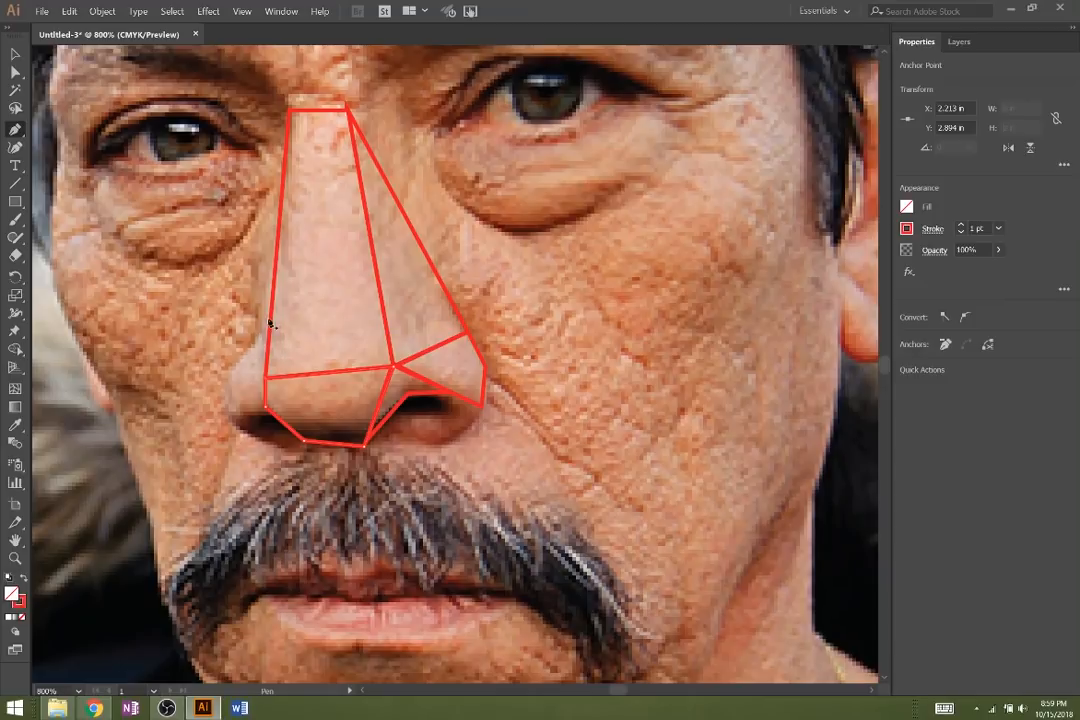
- Trace the four-sided facet of the far nose wing beside the nose tip
click(231, 366)
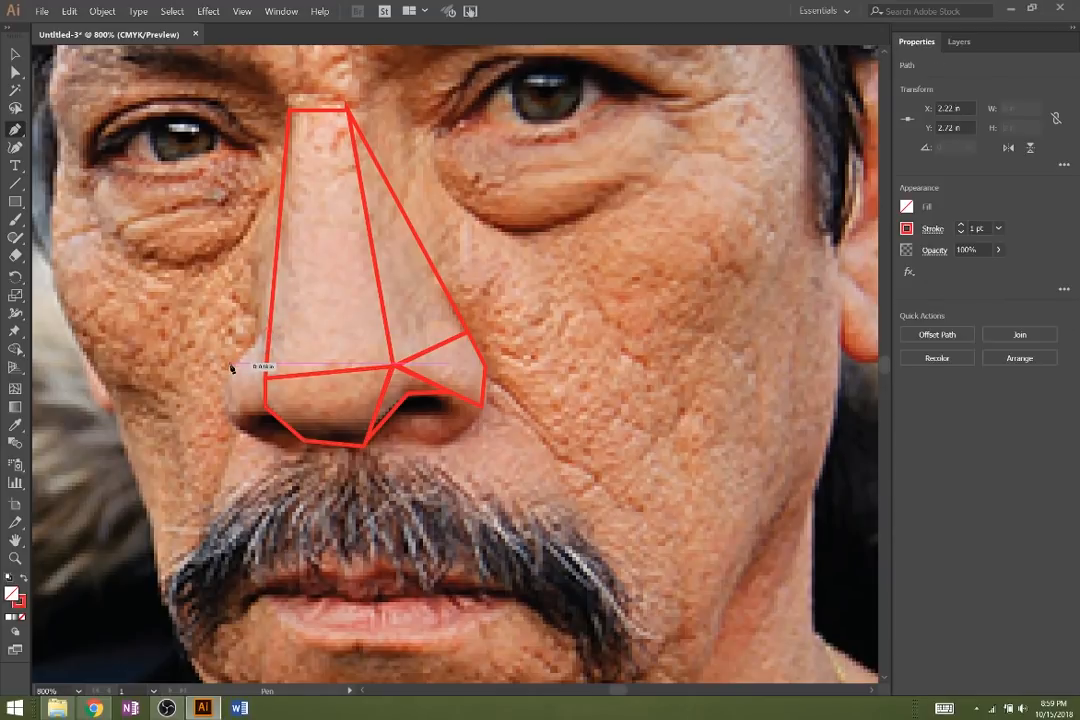
click(225, 414)
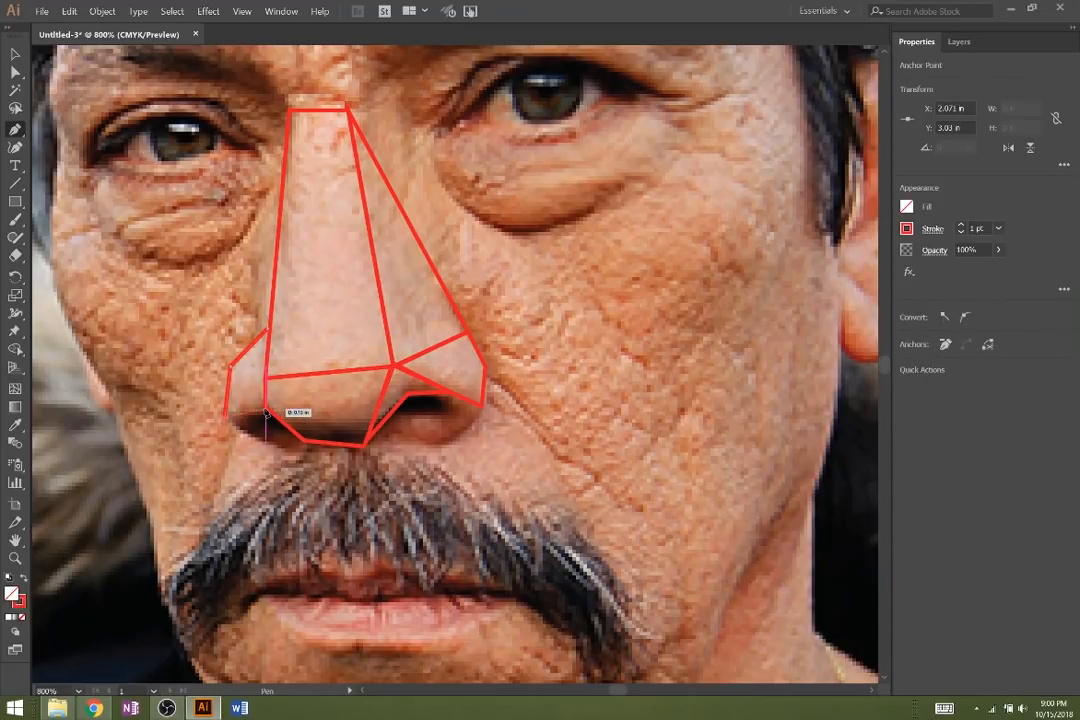
click(266, 408)
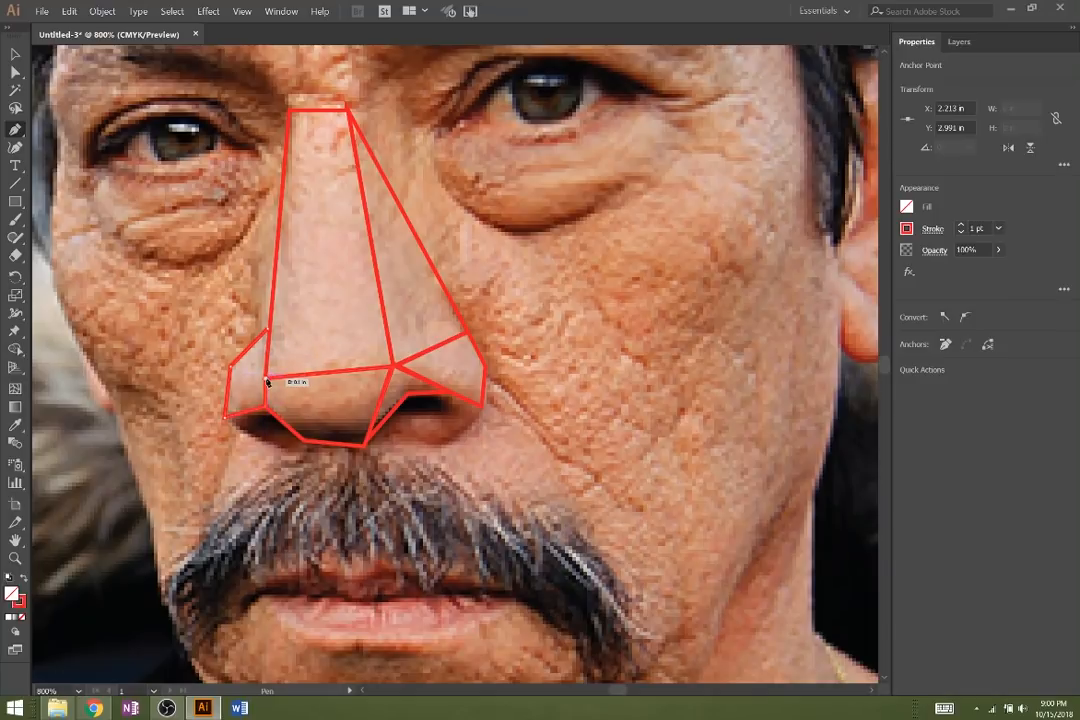
click(268, 331)
- Trace the far nostril as a closed four-sided facet under the nose wing and nose tip
click(304, 442)
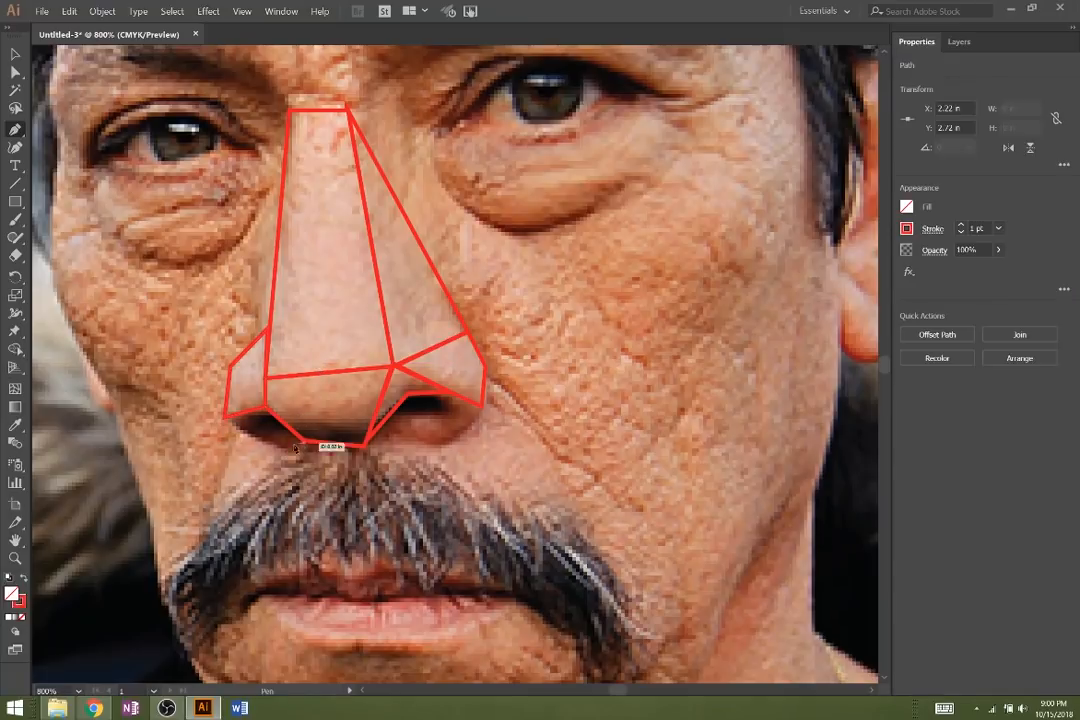
click(272, 446)
click(225, 417)
click(266, 408)
click(305, 443)
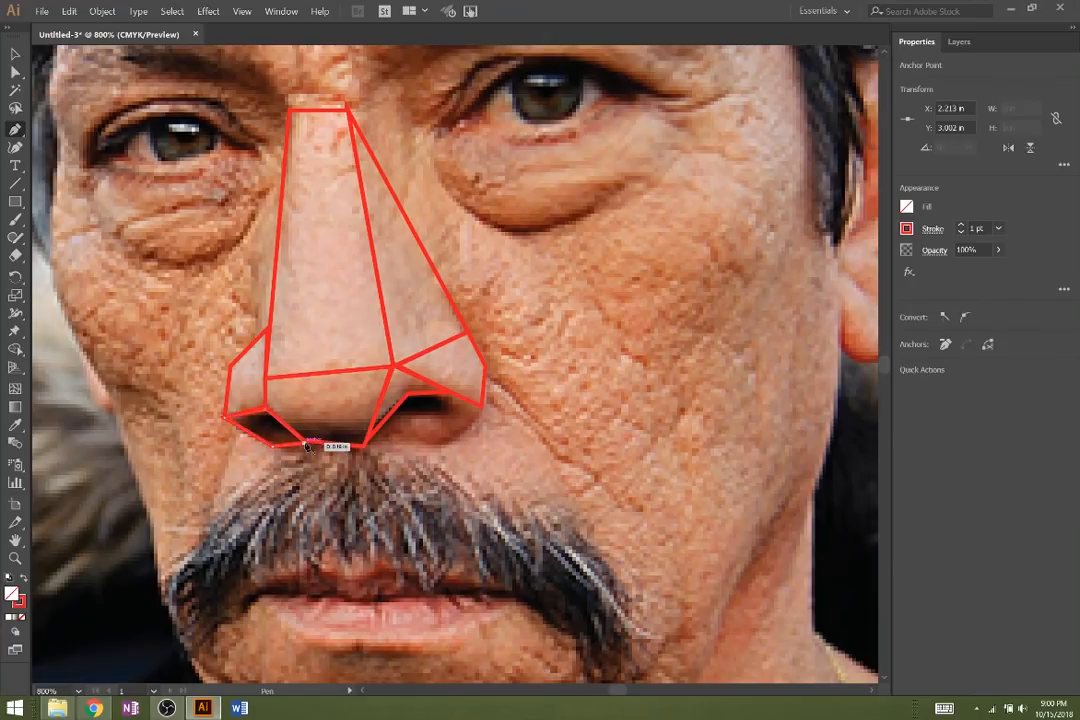
- Trace the near nostril as a closed six-sided facet below the nose wing, undoing and replacing a misplaced anchor point
click(368, 437)
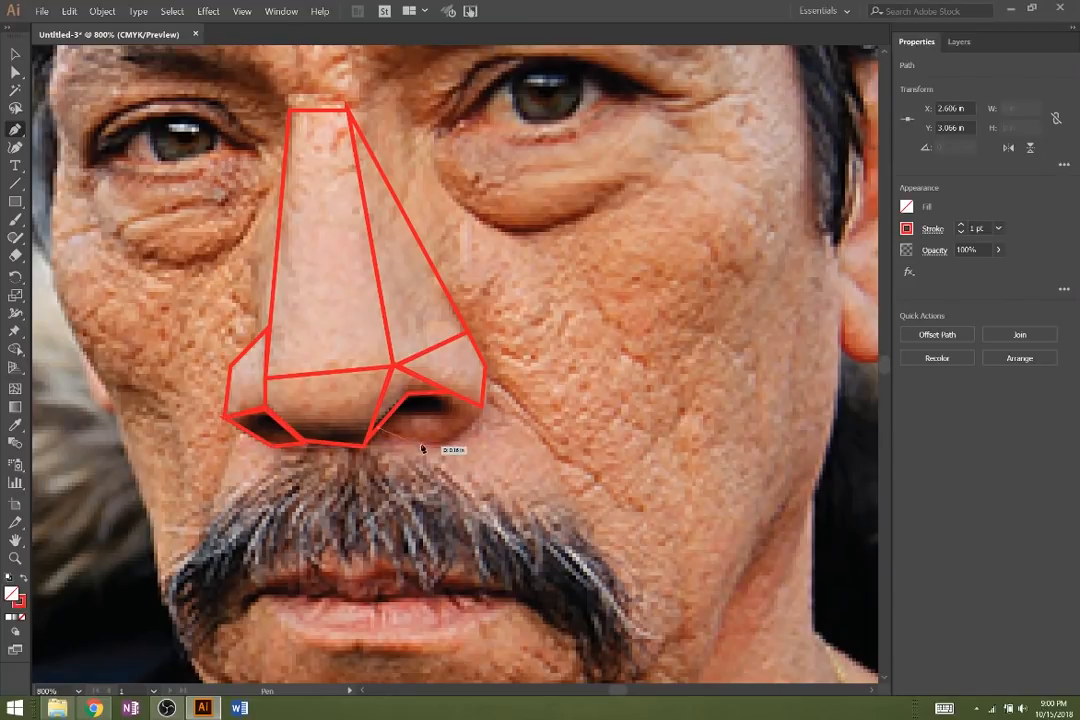
click(478, 429)
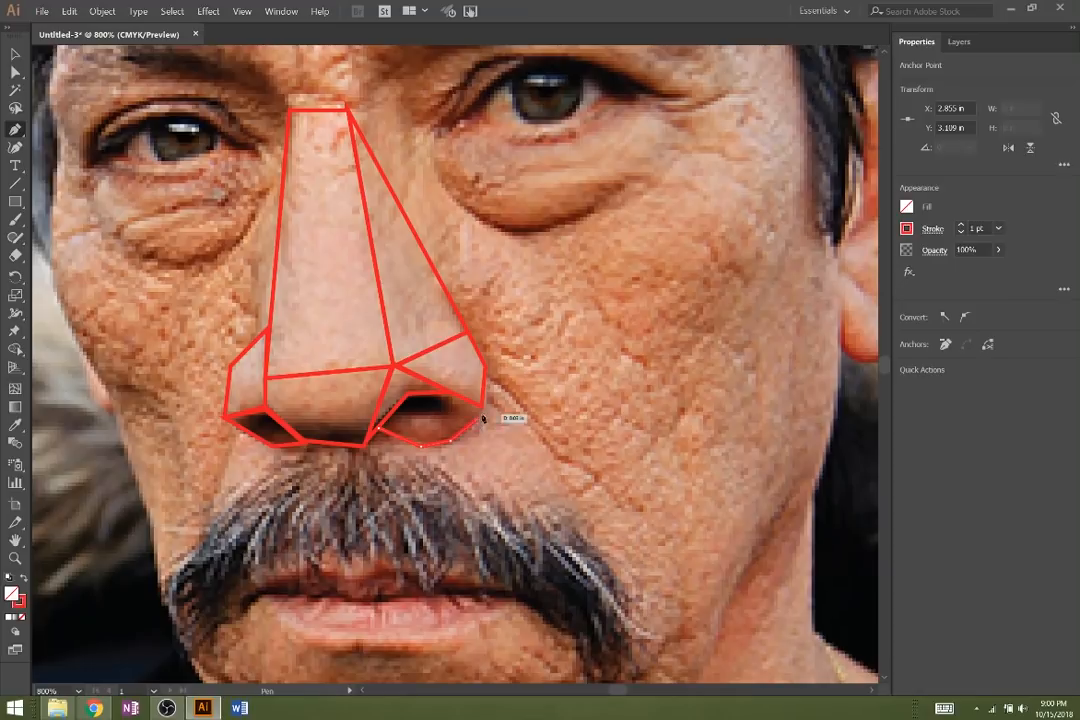
key(ctrl)
key(ctrl+z)
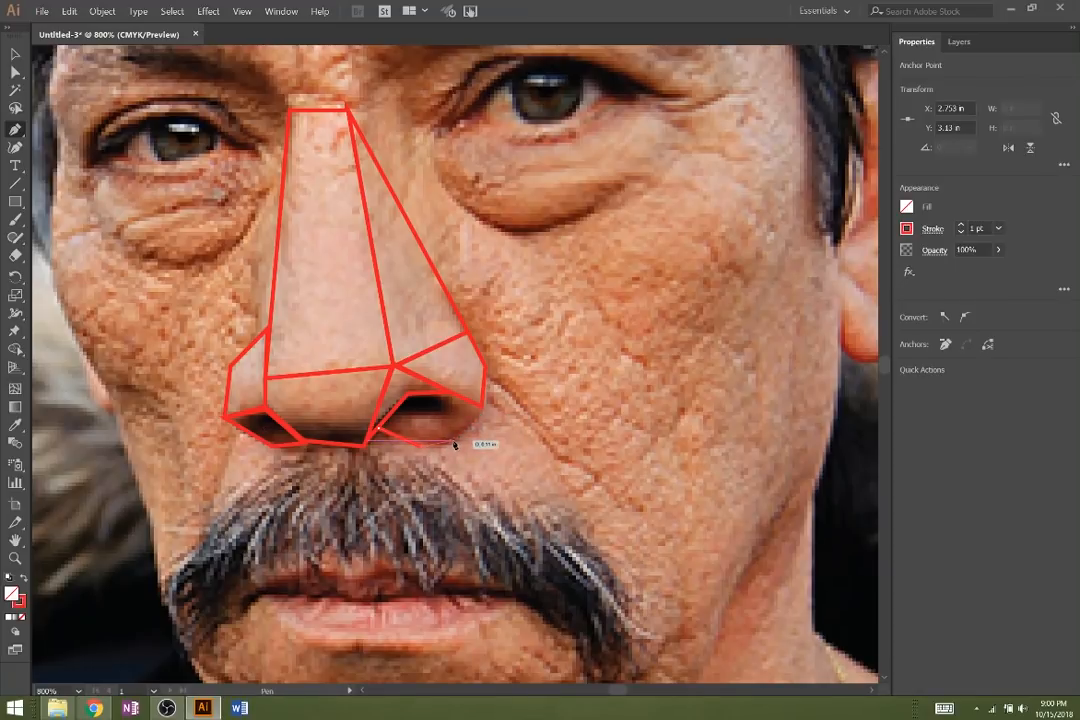
click(484, 415)
click(450, 397)
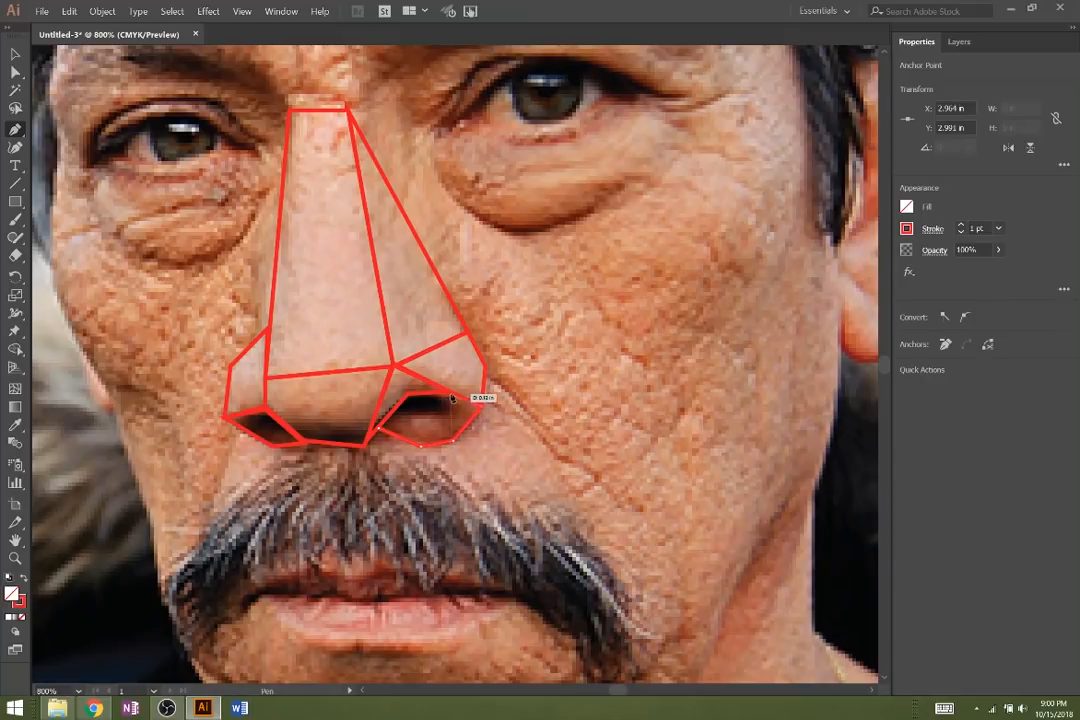
click(453, 394)
click(407, 394)
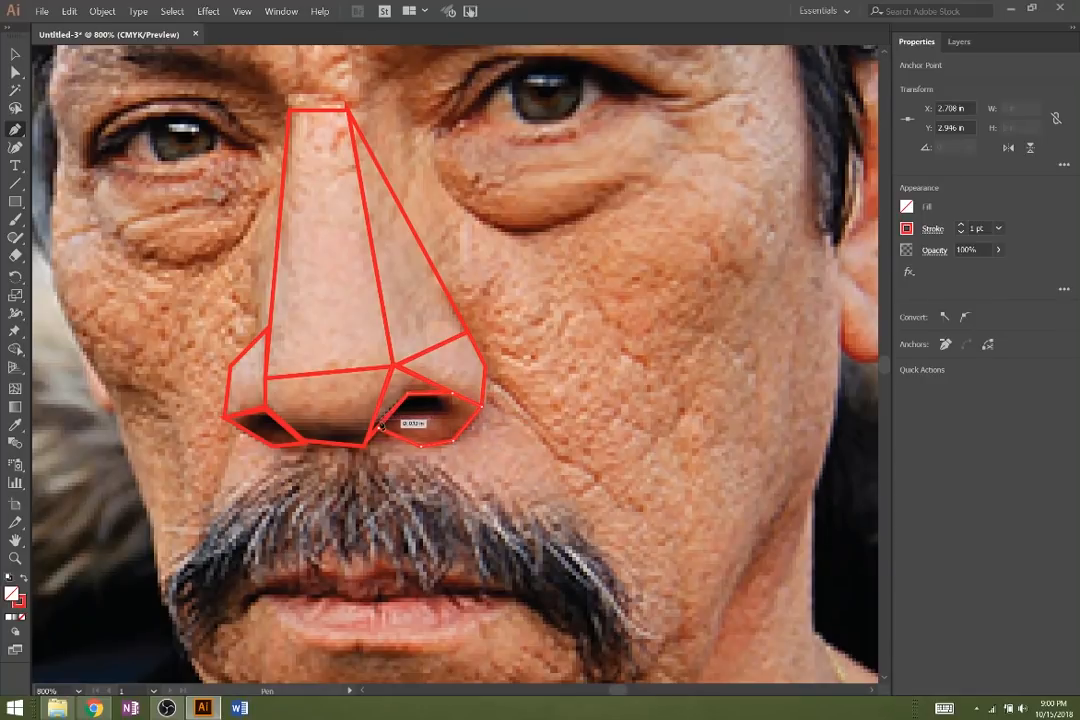
click(384, 430)
- Trace the long side plane from the top of the nose bridge past the inner eye corner down to the nose wing
scroll(517, 348, up, 4)
scroll(385, 270, up, 2)
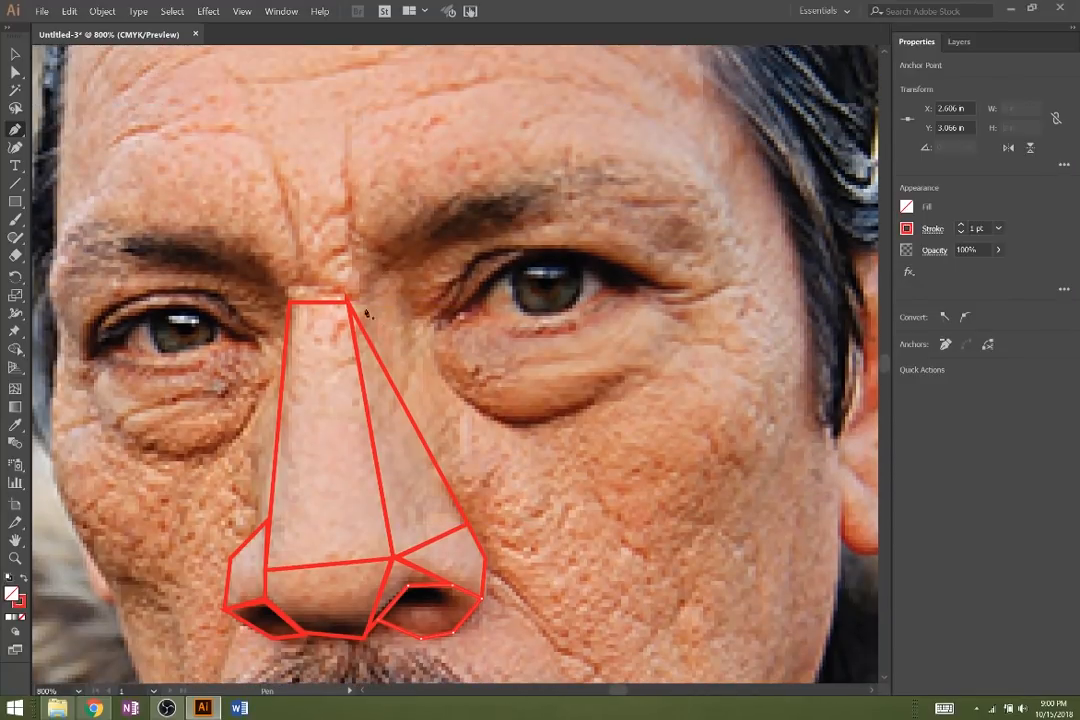
click(349, 305)
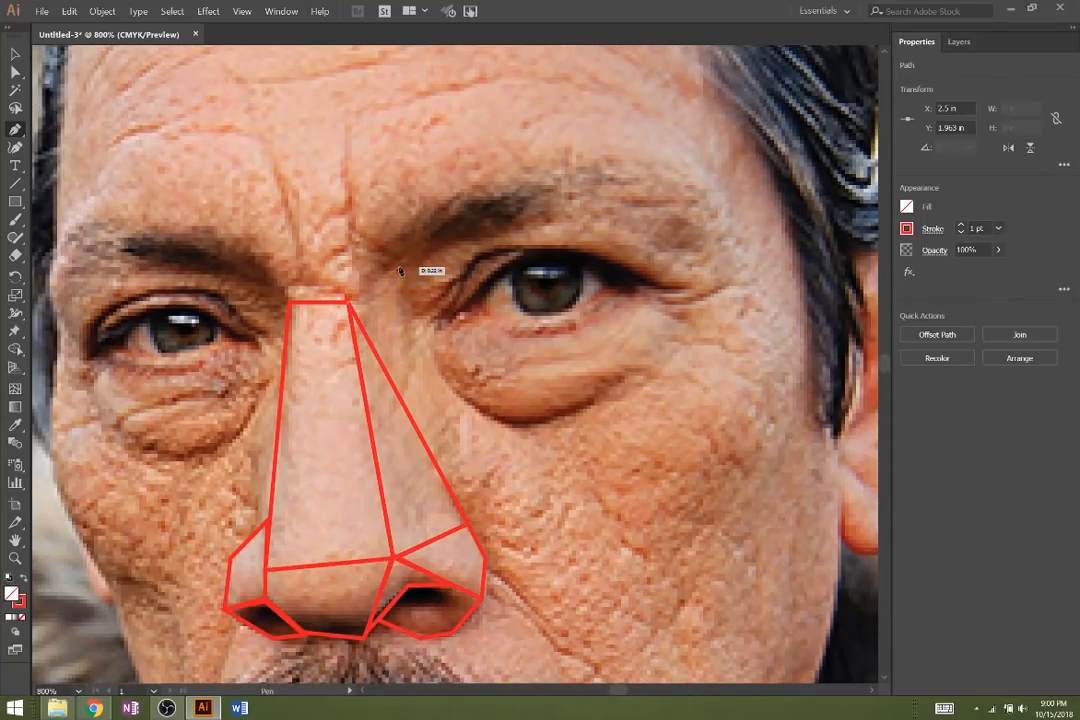
click(400, 272)
click(440, 378)
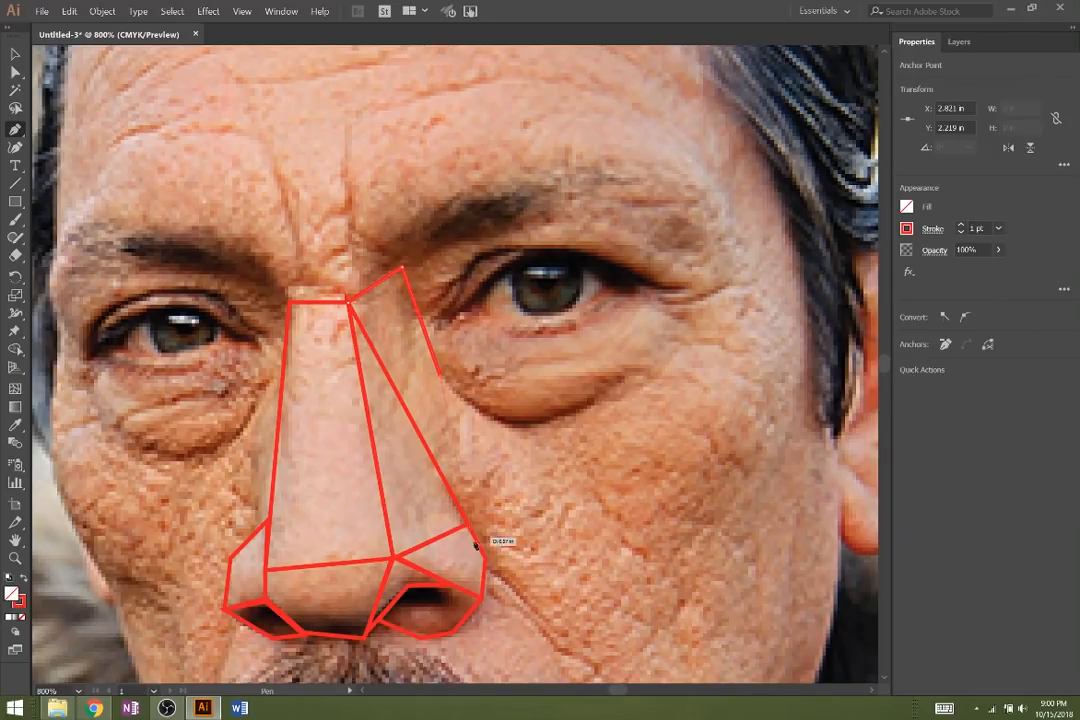
click(485, 557)
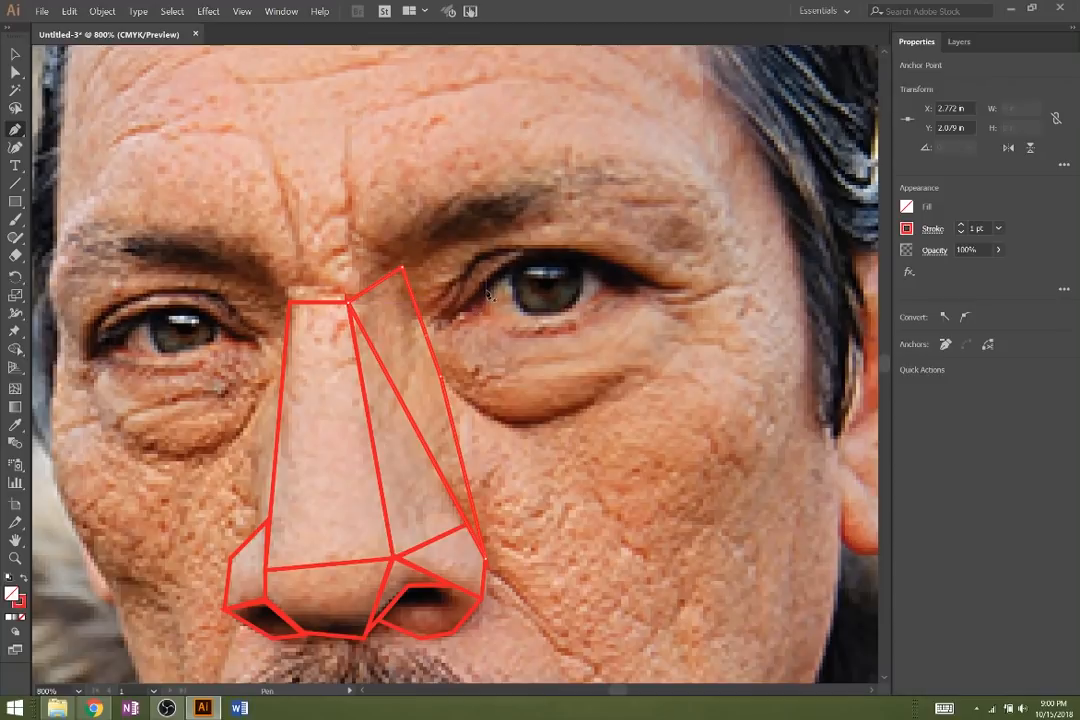
- Trace the triangular inner upper eyelid facet and the adjoining facet that reaches up to the inner brow
click(525, 259)
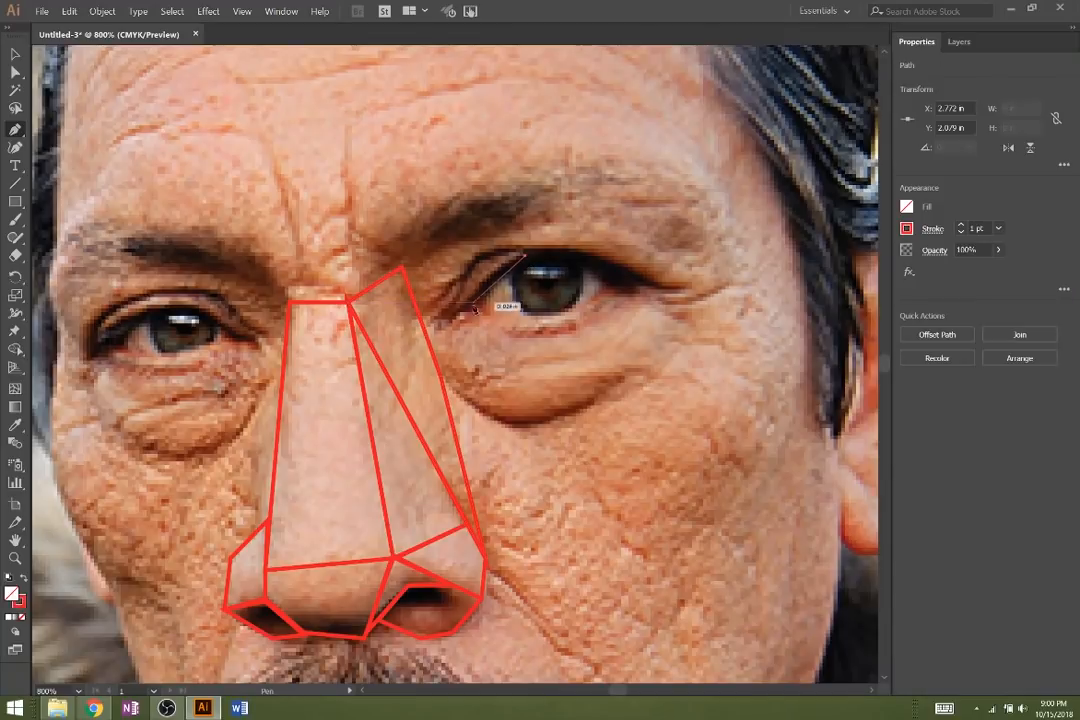
click(428, 341)
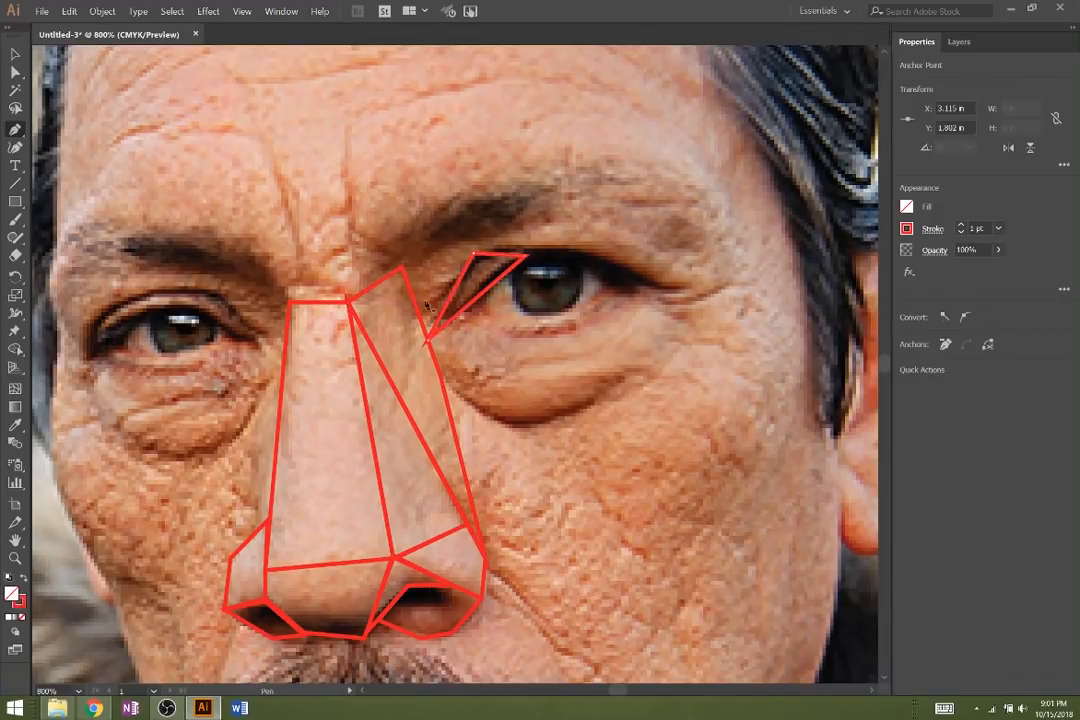
click(404, 268)
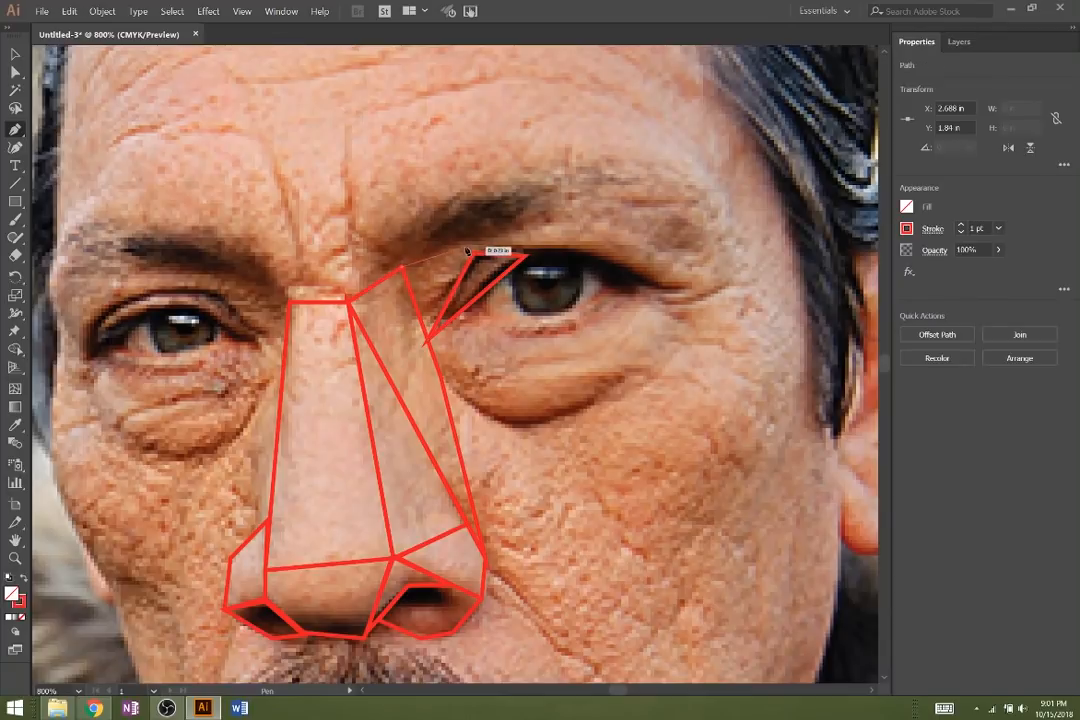
click(472, 236)
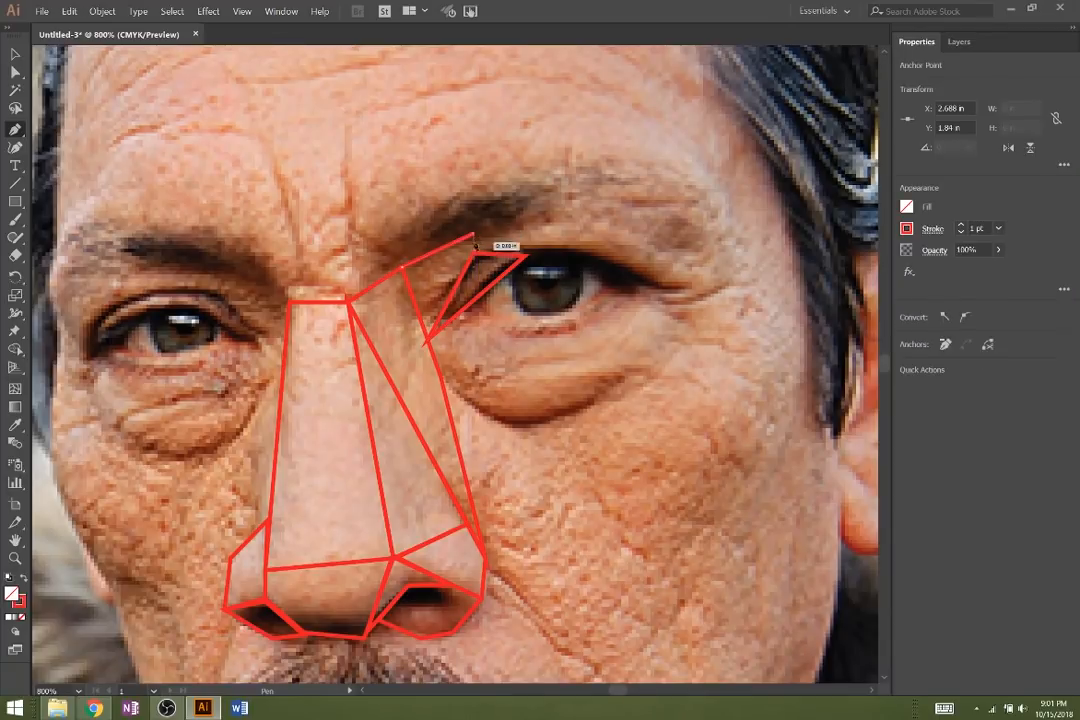
click(474, 254)
- Trace the visible iris as a closed polygon meeting the upper eyelid line
click(510, 271)
click(515, 303)
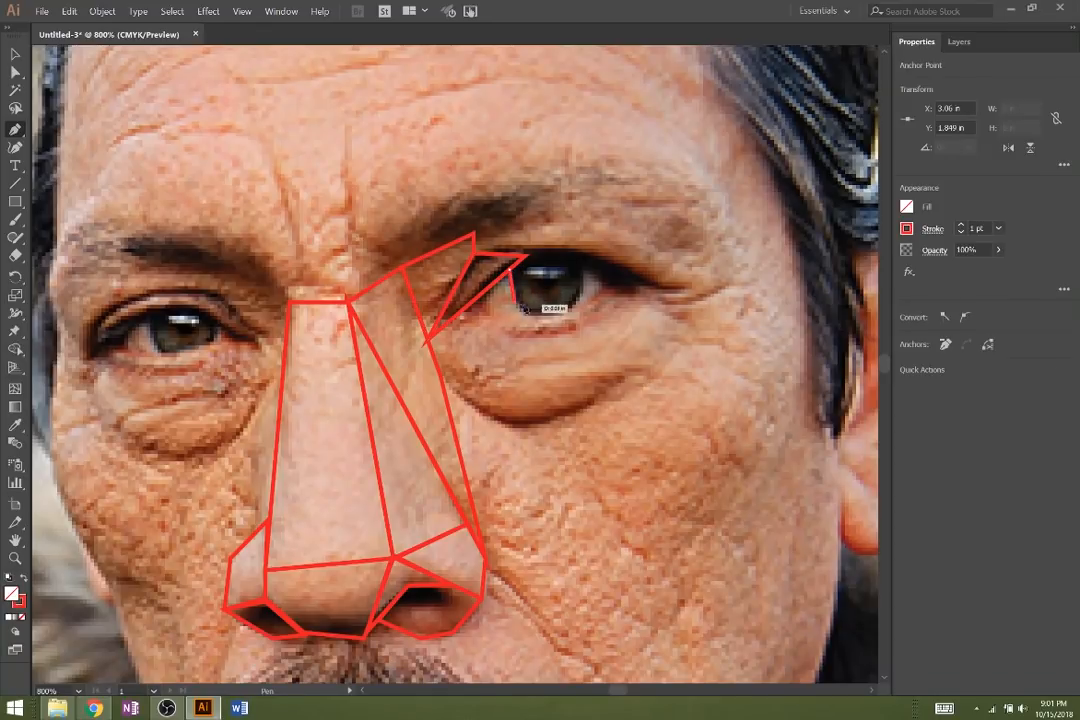
click(563, 317)
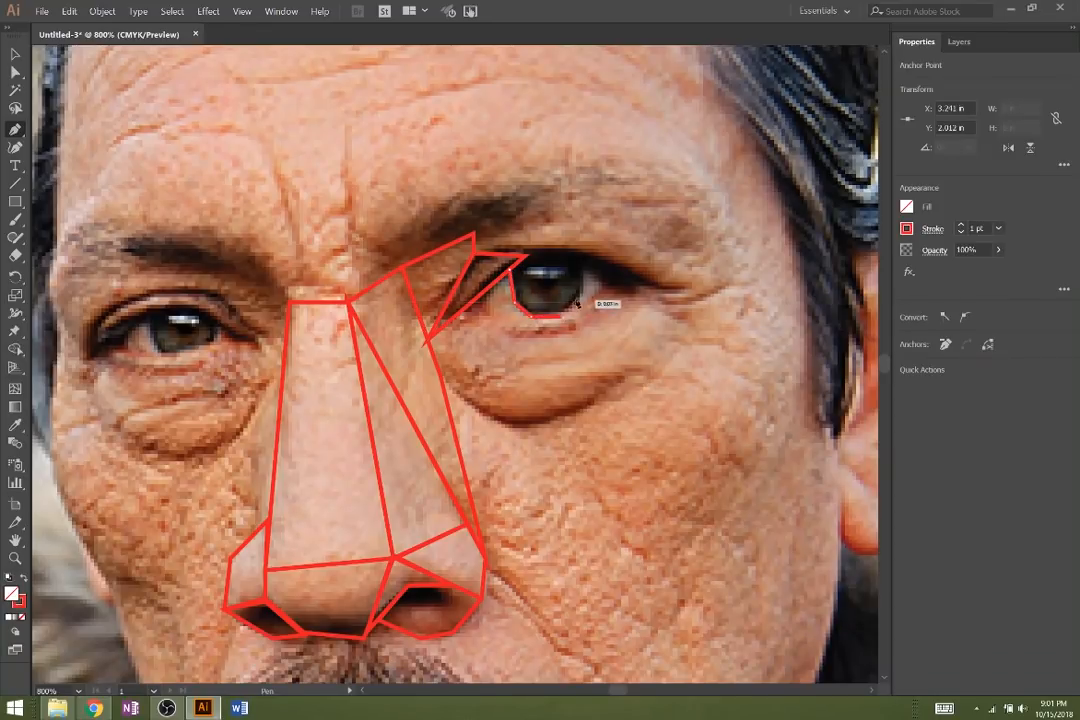
click(583, 298)
click(587, 268)
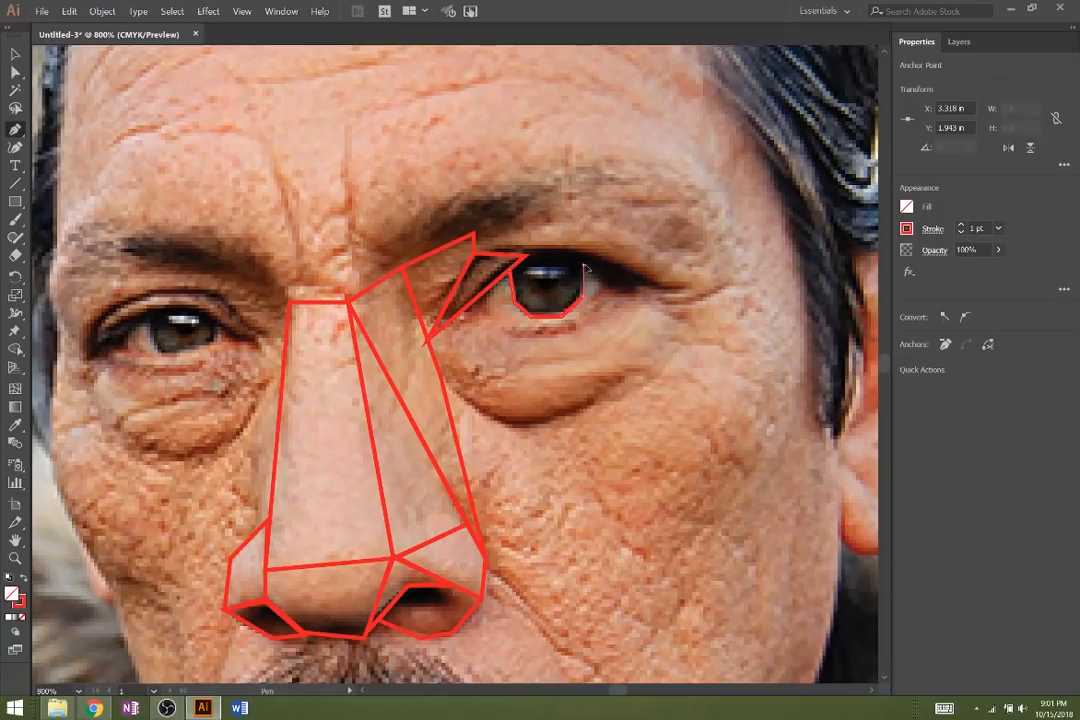
click(527, 257)
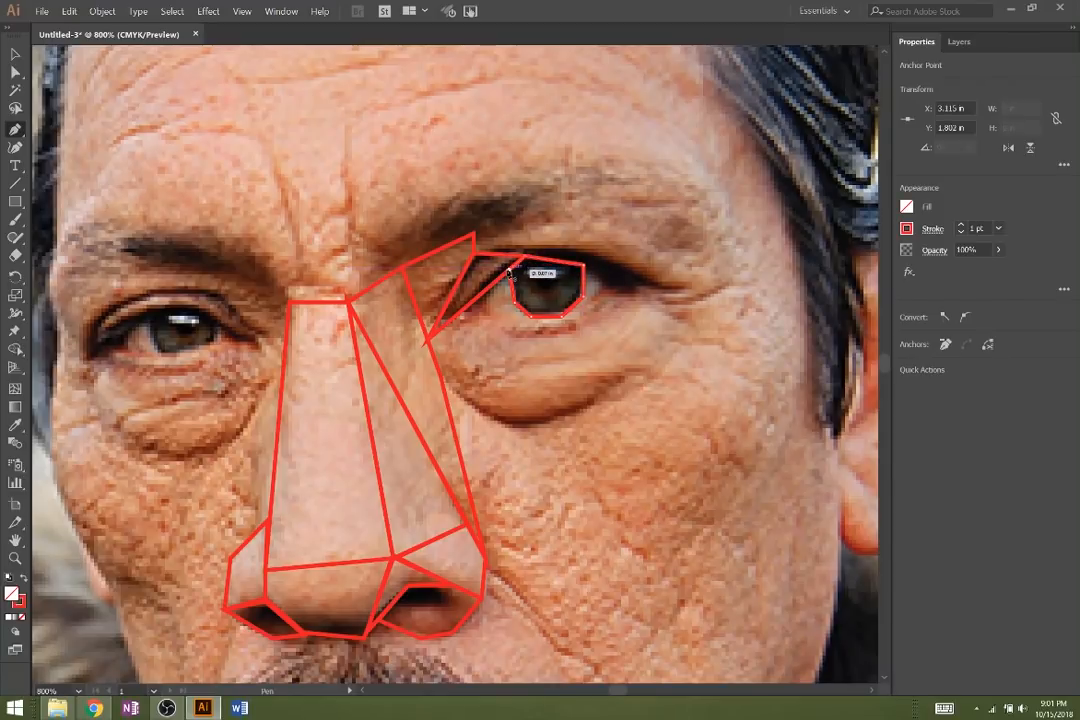
click(510, 272)
- Trace the light reflection in the pupil as a small four-sided diamond
click(537, 268)
click(529, 279)
click(541, 292)
click(555, 280)
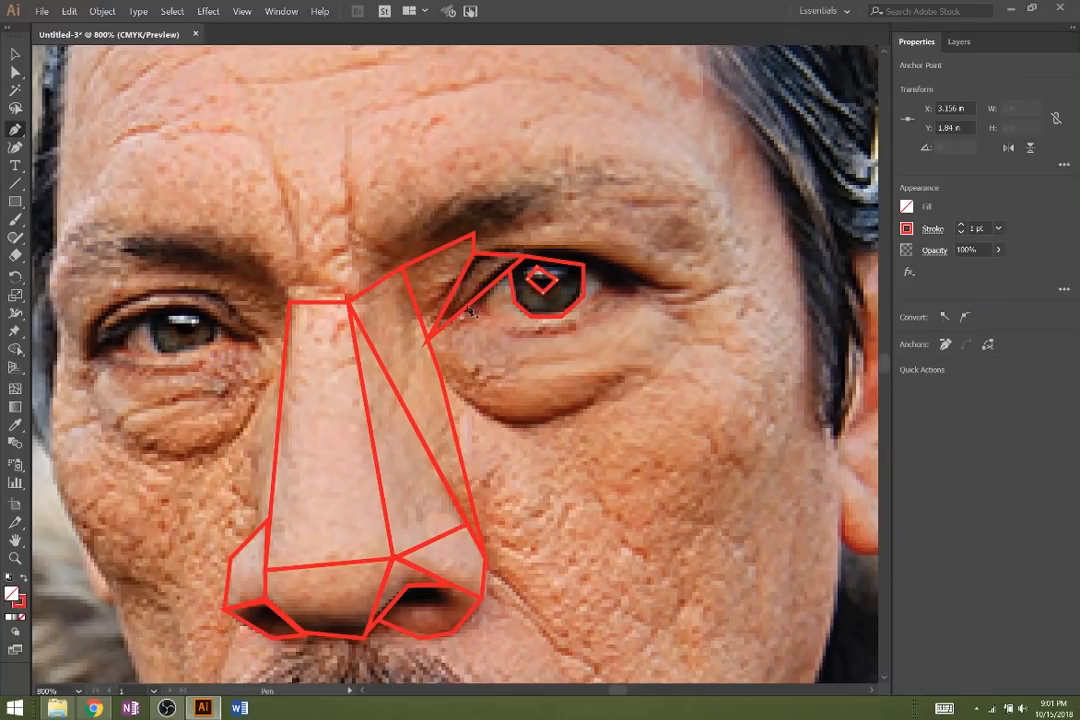
- Trace the eye opening around the iris as a closed polygon from the inner eye corner to the outer corner
key(Escape)
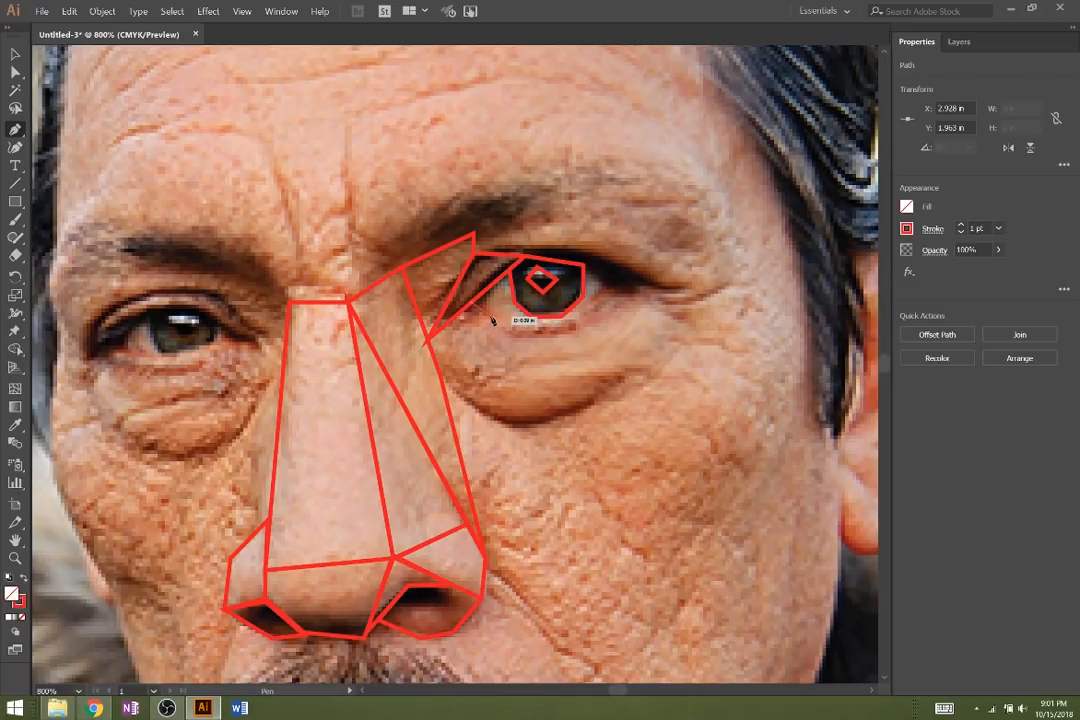
click(532, 319)
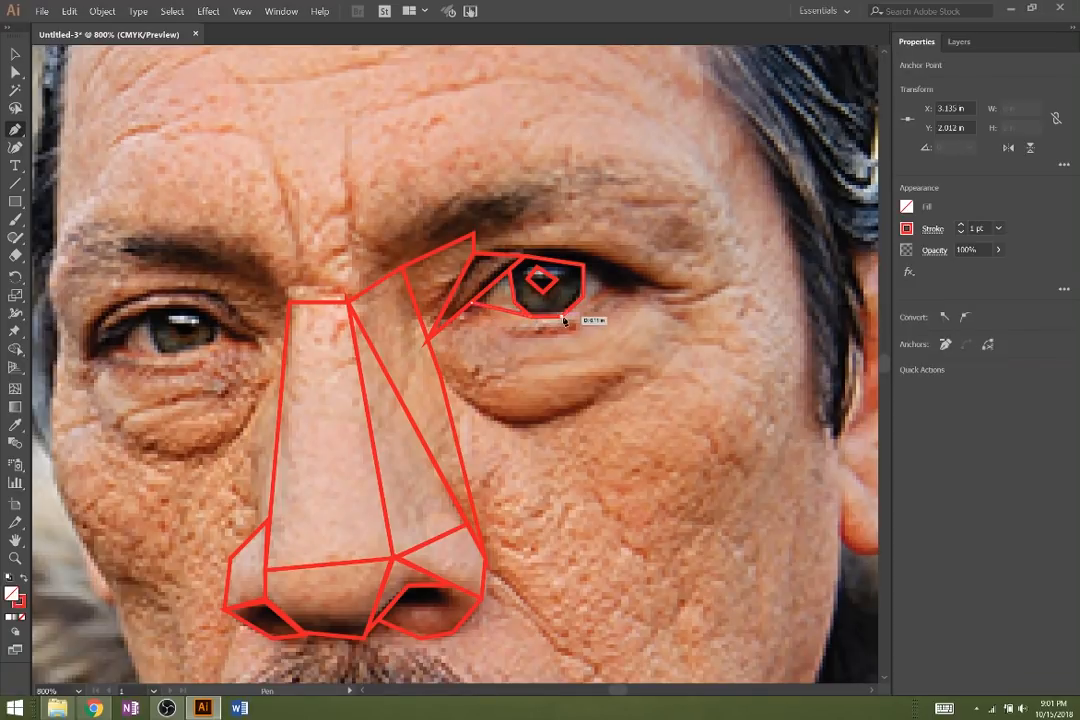
click(608, 288)
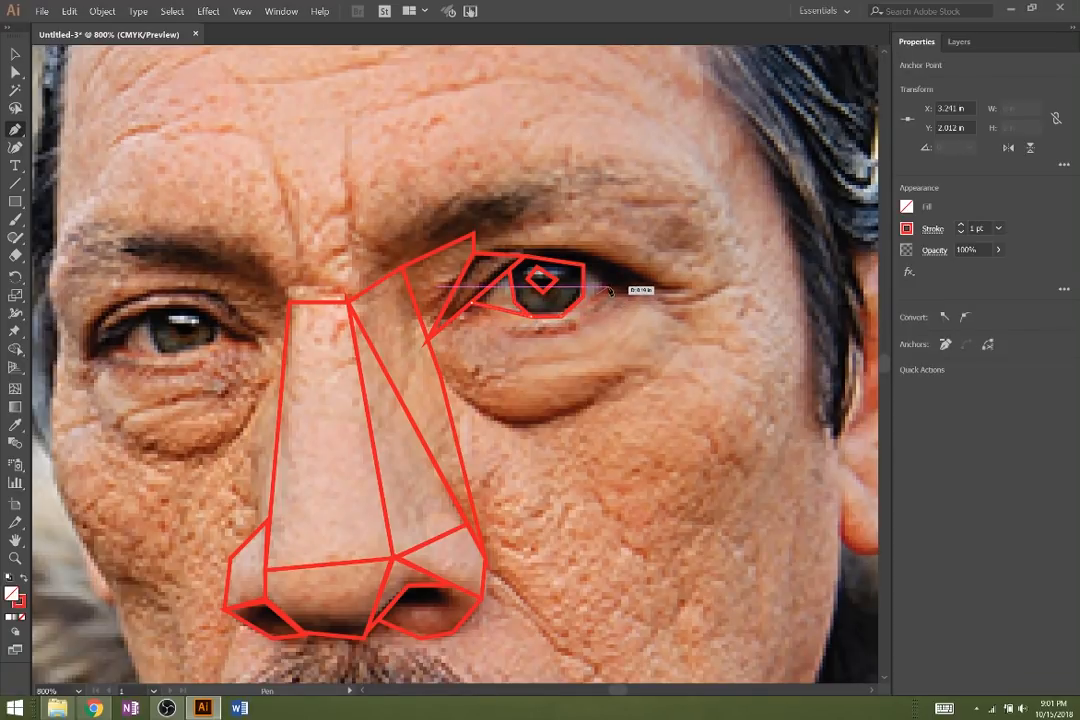
click(564, 263)
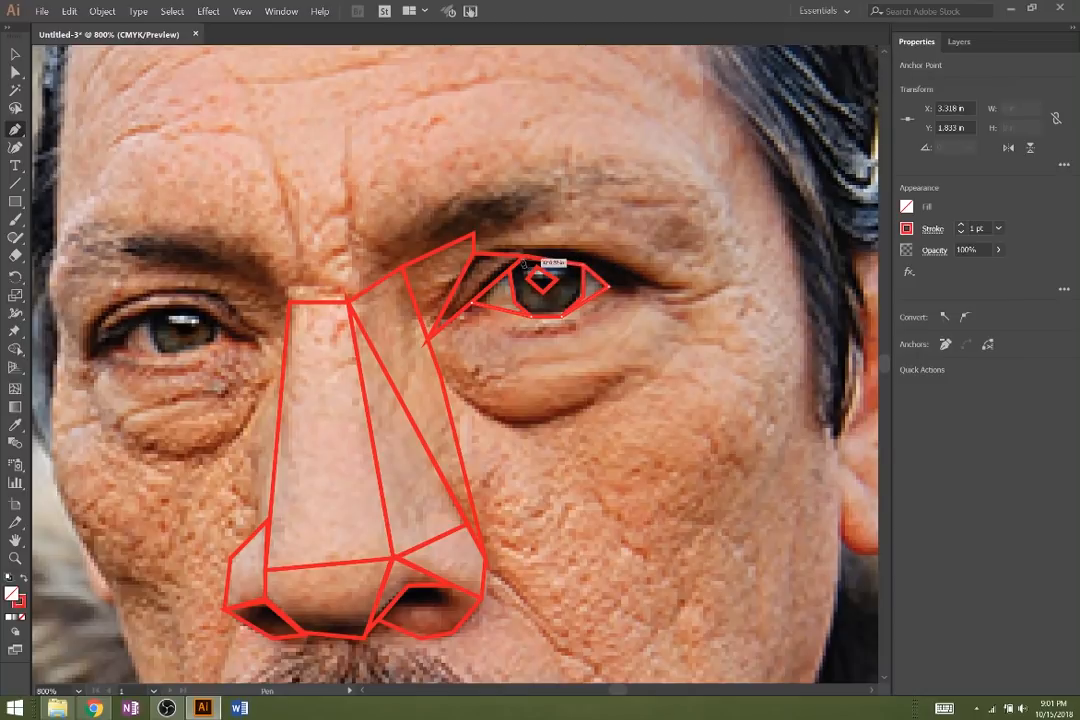
click(522, 258)
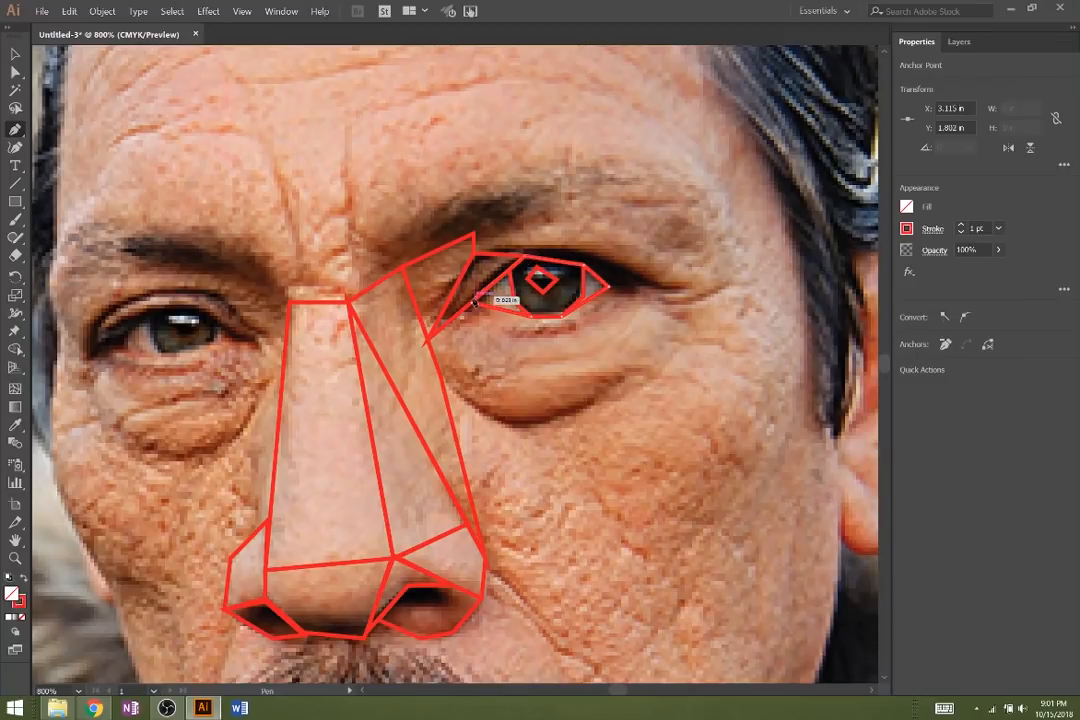
click(478, 302)
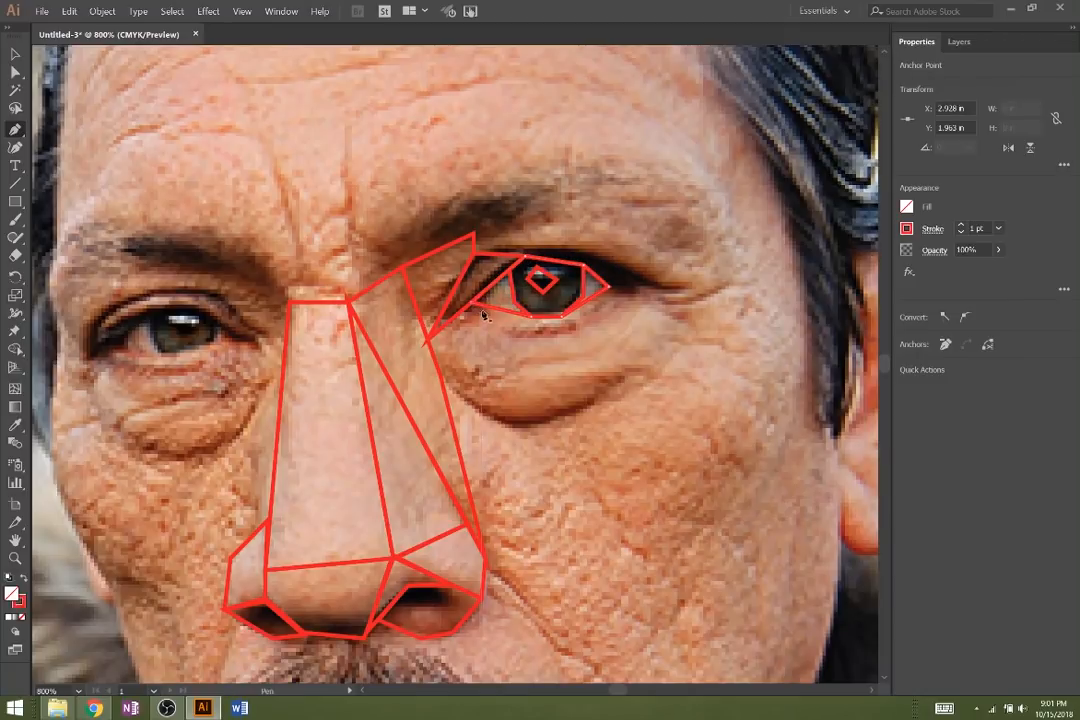
click(609, 287)
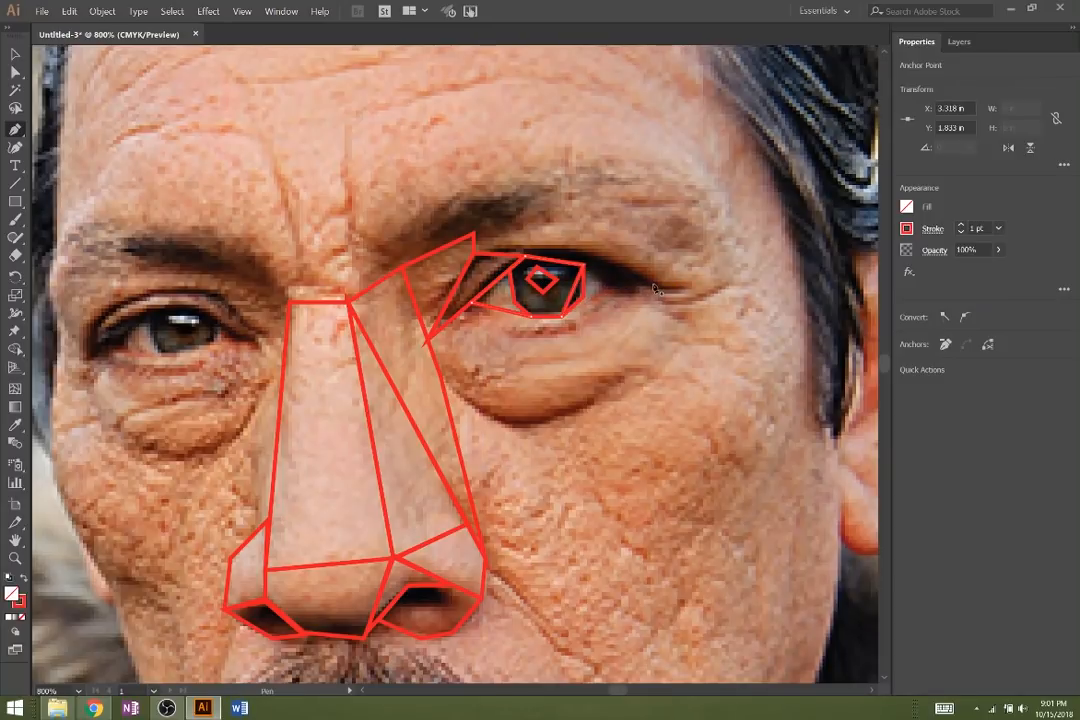
click(609, 287)
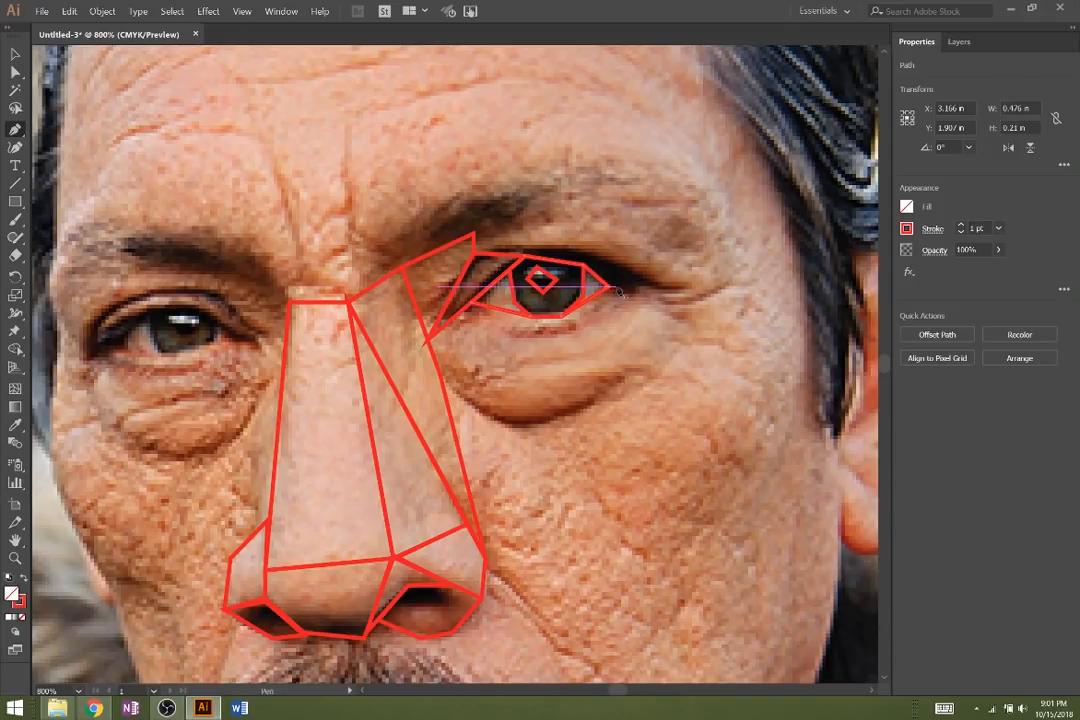
- Trace the dark upper lash area as a closed shape from the outer eye corner along the upper eyelid to the inner brow facet
click(657, 292)
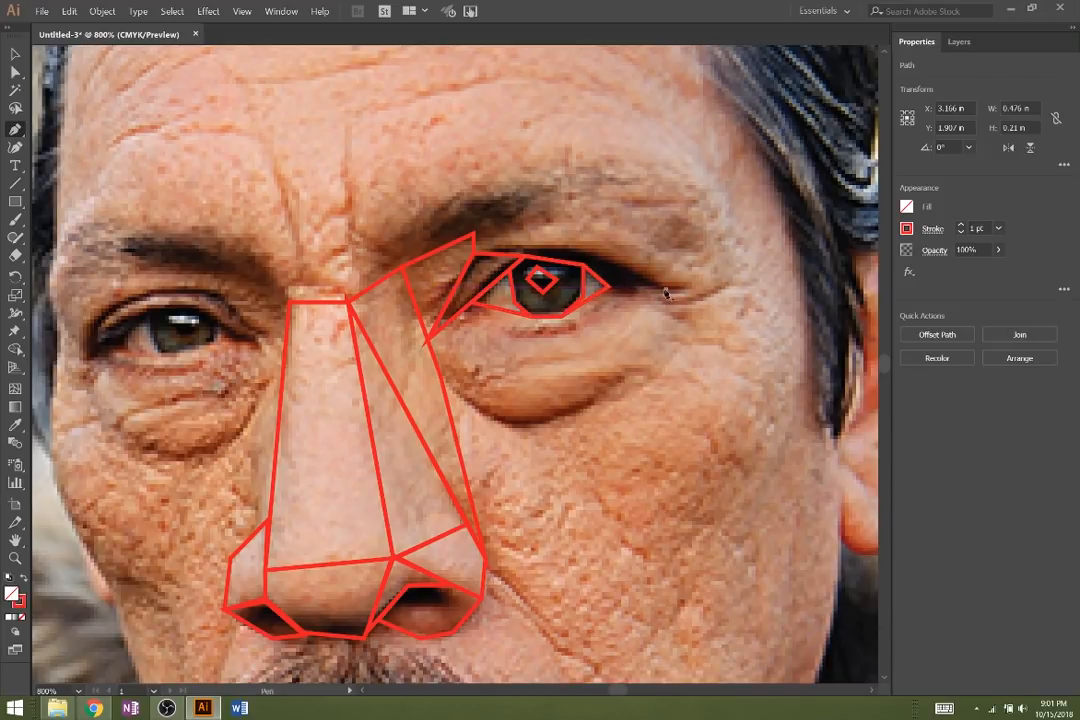
click(608, 288)
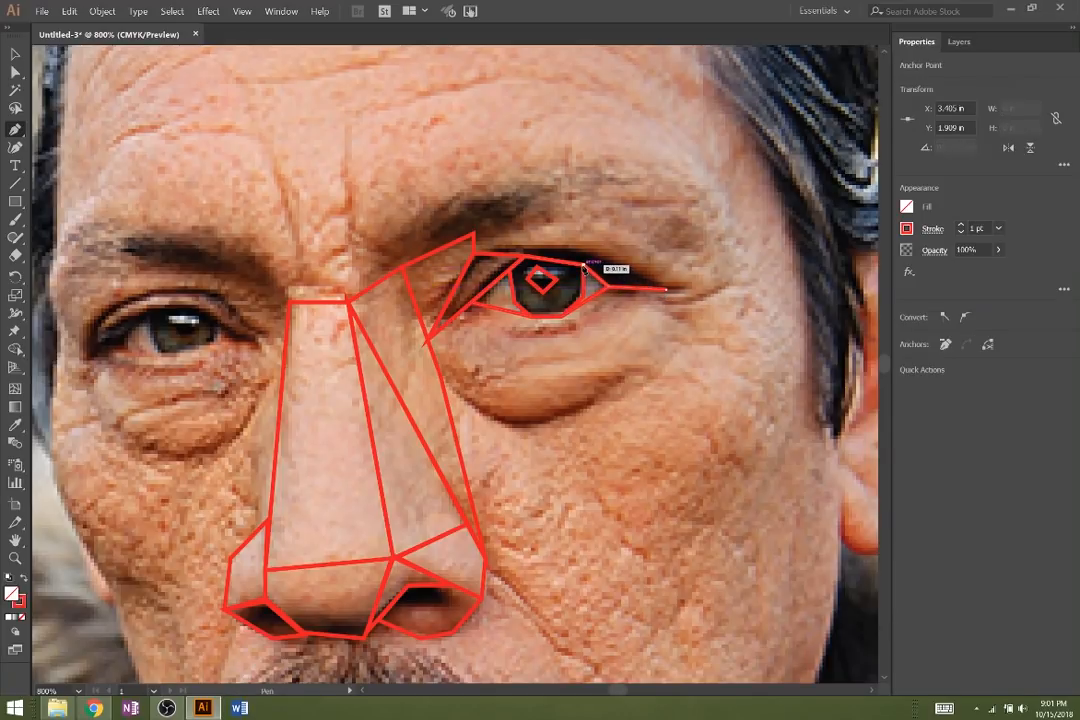
click(585, 265)
click(489, 256)
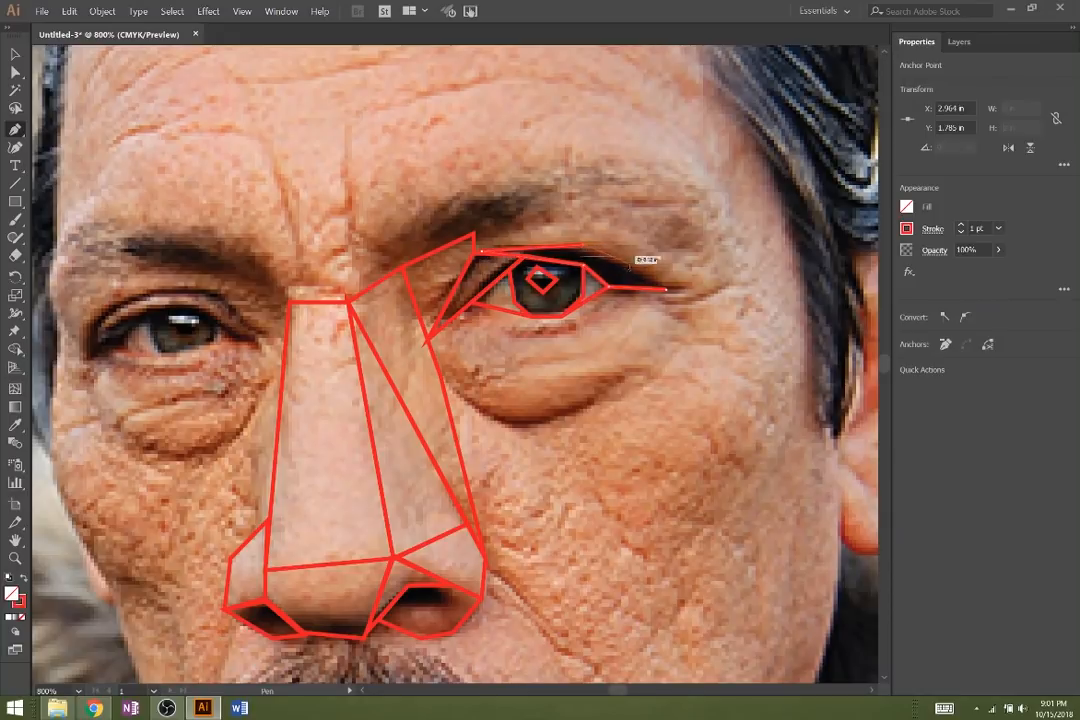
click(667, 290)
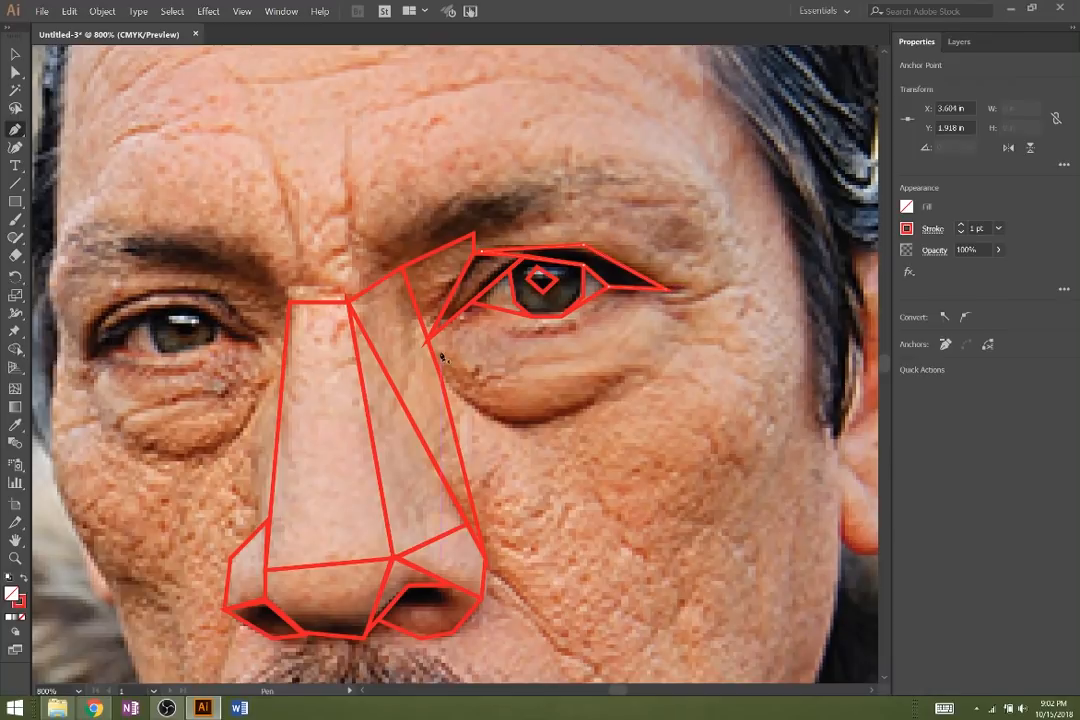
- Trace the eye bag below the eye and the lower eyelid facet between it and the eye opening
click(614, 371)
click(528, 376)
click(430, 341)
click(471, 303)
click(531, 316)
click(562, 318)
click(614, 371)
- Trace the outer lower eyelid facet from the outer eye corner down to the corner of the eye bag
click(667, 290)
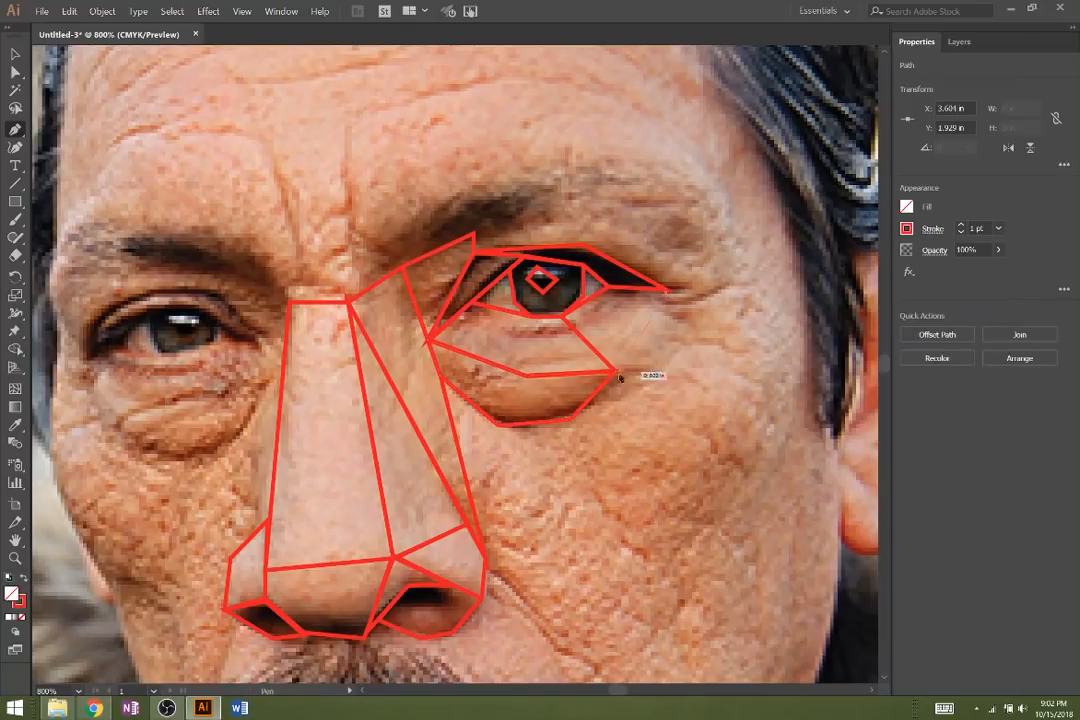
click(659, 290)
scroll(650, 410, down, 1)
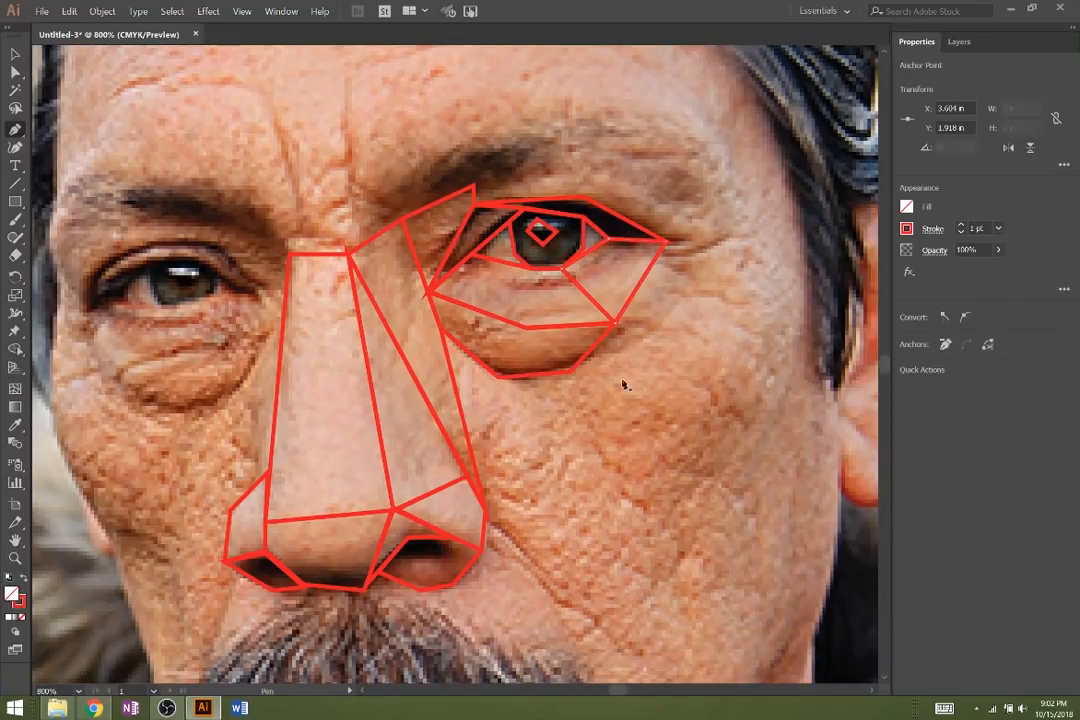
click(959, 41)
click(904, 81)
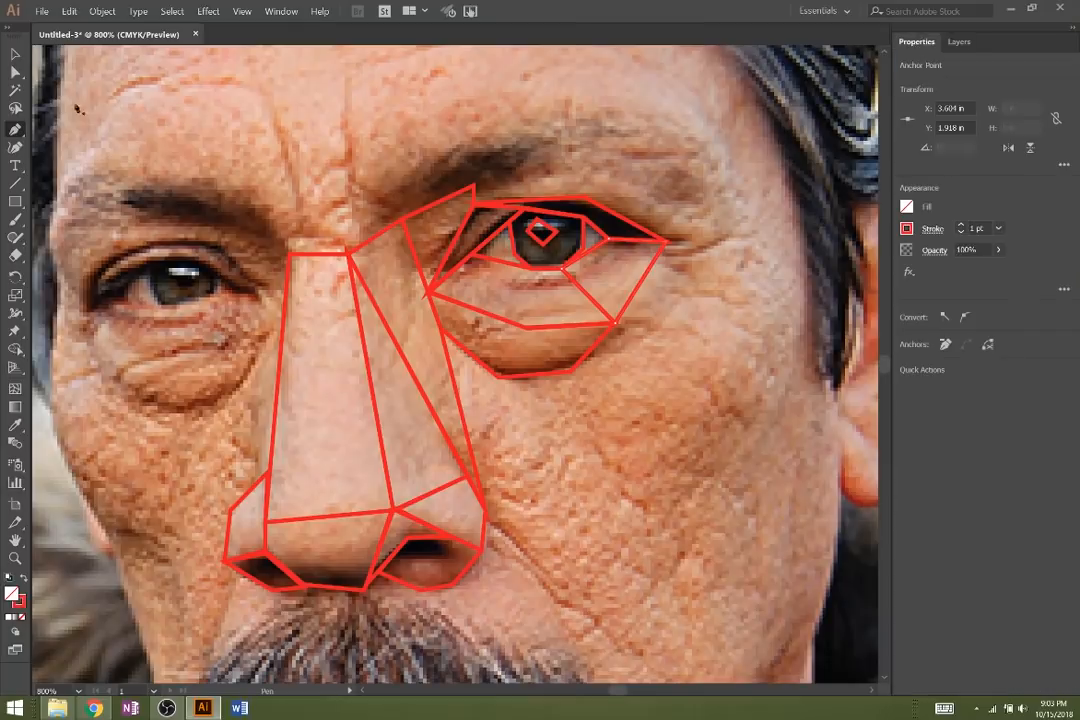
- Fill the front plane of the nose bridge with a skin colour sampled from the photo inside it
key(v)
click(306, 277)
click(306, 262)
key(i)
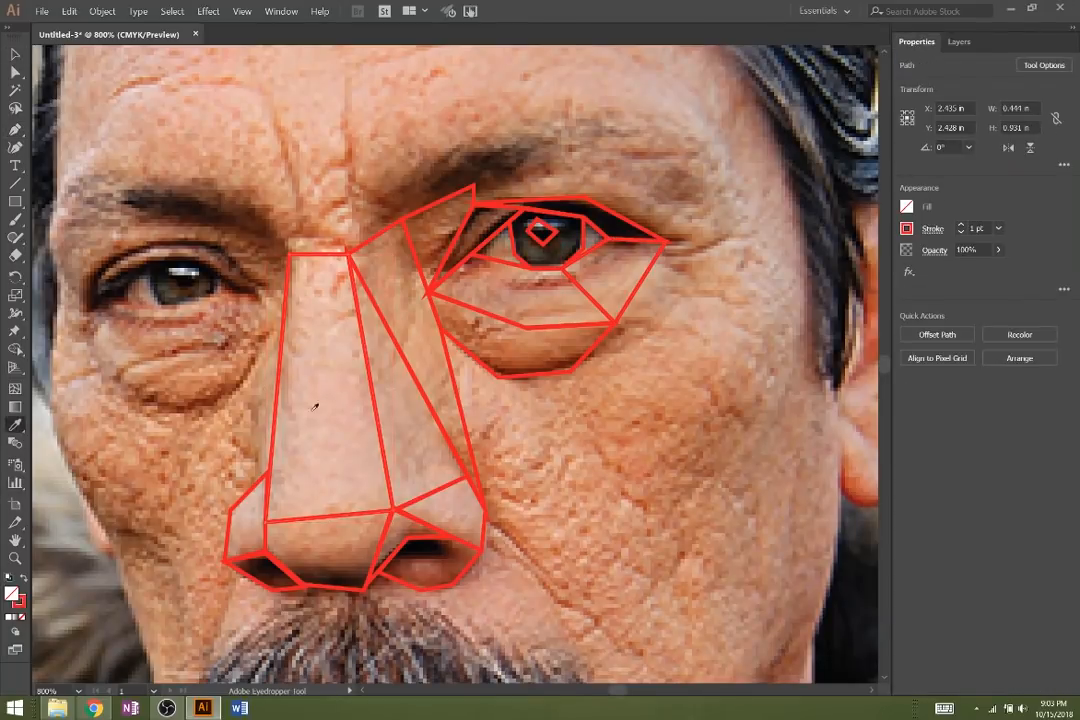
click(346, 340)
- Fill the triangular side facet next to the nose's front plane with a colour sampled from the photo
key(v)
click(429, 499)
click(390, 488)
key(i)
click(405, 420)
click(415, 425)
- Fill the long side plane running from the nose bridge to the nose wing with a tan colour sampled from the photo
key(v)
click(454, 398)
key(i)
click(402, 290)
key(v)
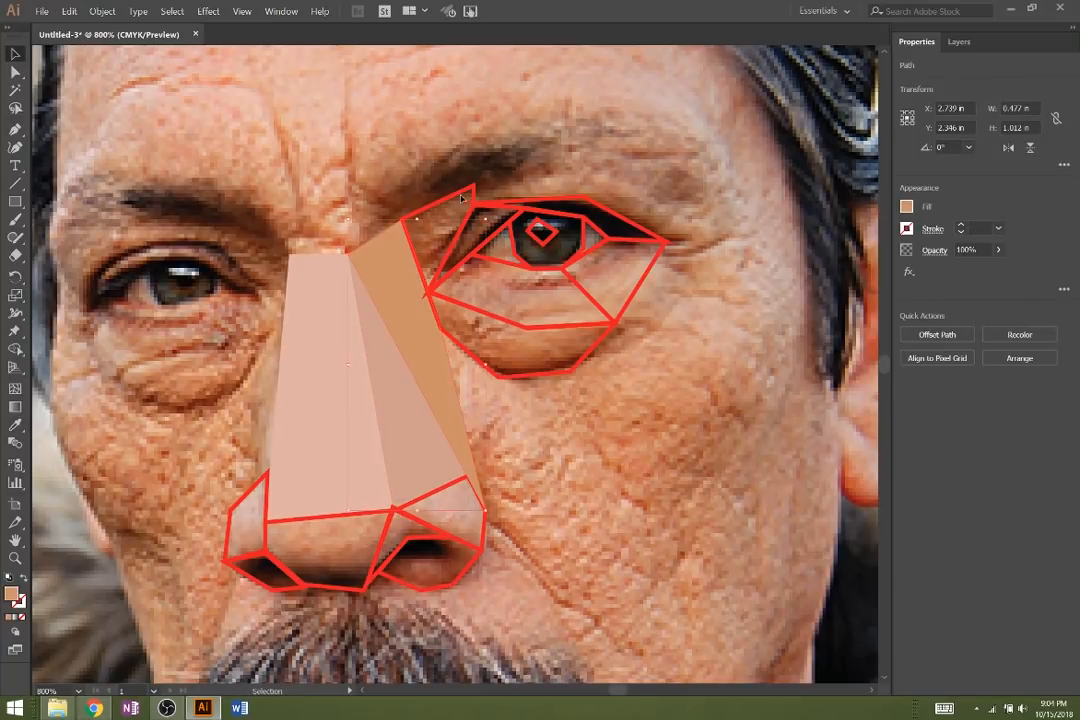
- Fill the inner brow facet and the upper nose wing facet with colours sampled from the photo
click(459, 194)
key(i)
click(452, 218)
key(v)
click(477, 205)
click(460, 481)
key(i)
click(458, 521)
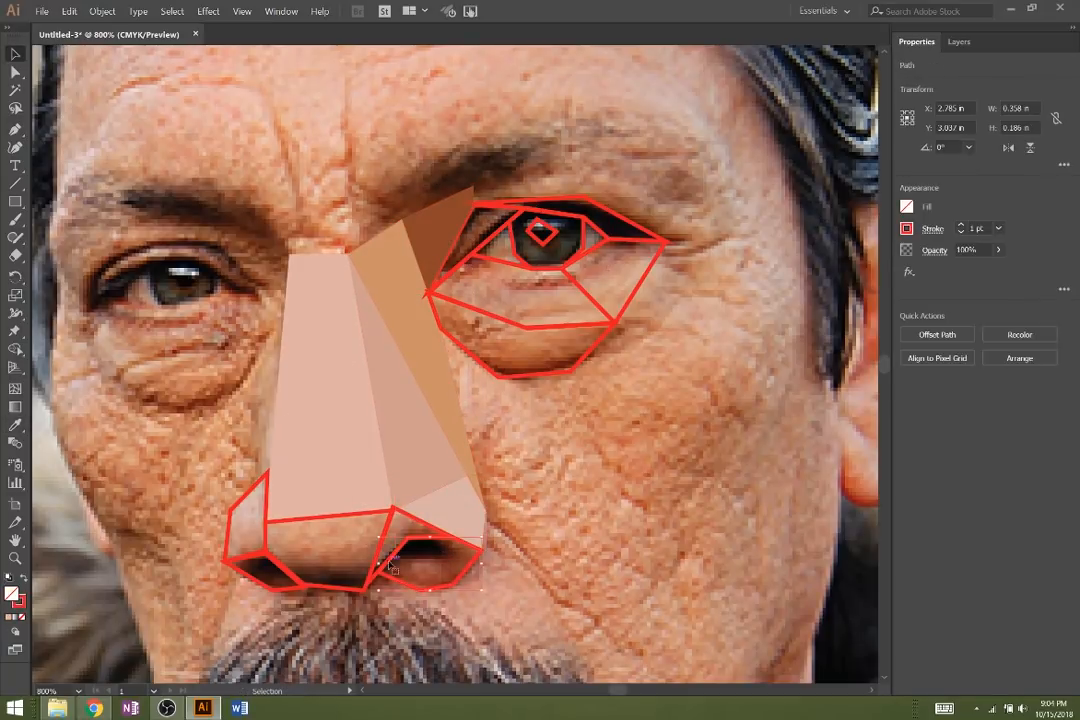
- Fill the nostril below the shaded nose wing and the narrow facet above it with colours sampled from the photo
key(i)
click(435, 570)
key(v)
click(385, 536)
key(i)
click(400, 530)
key(v)
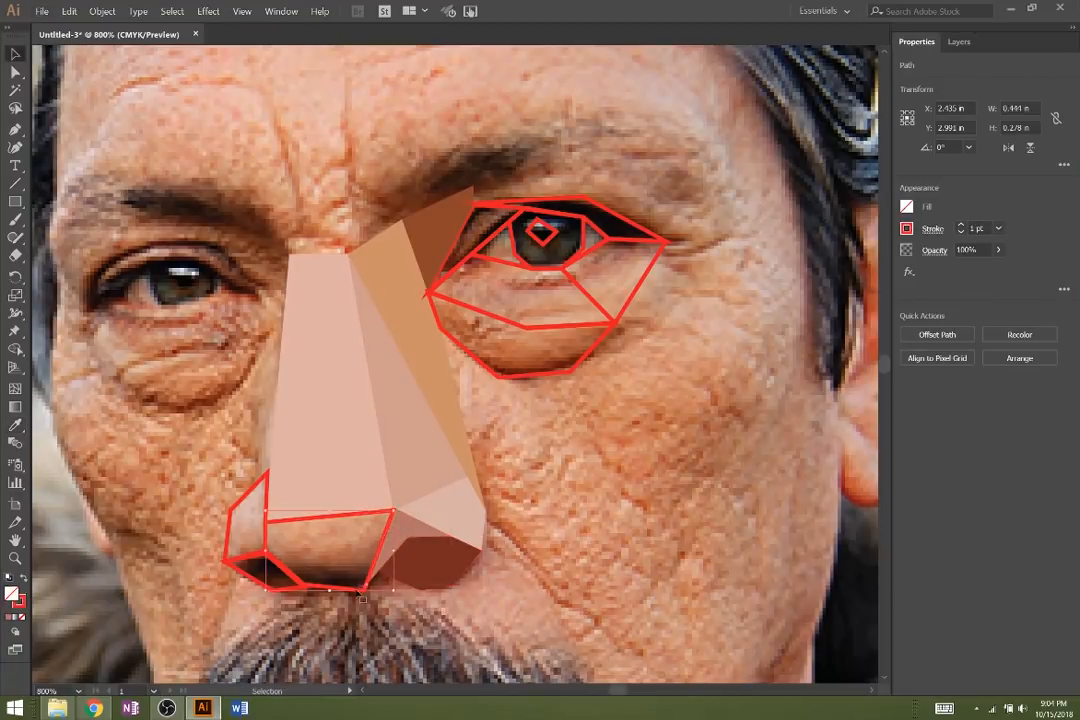
- Fill the nose tip and the opposite nose wing and nostril facets with colours sampled from the photo
click(377, 552)
key(i)
click(356, 556)
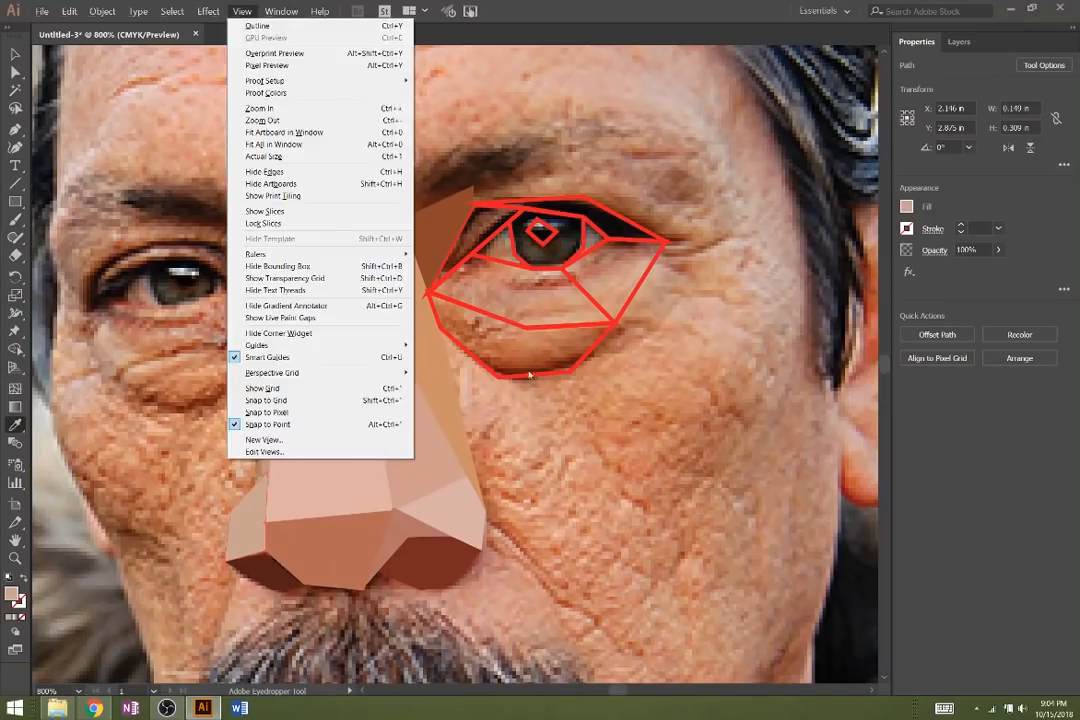
- Fill the eye bag and the two lower eyelid facets with skin colours sampled from the photo
key(Escape)
key(v)
click(530, 375)
key(i)
click(513, 332)
key(v)
click(642, 281)
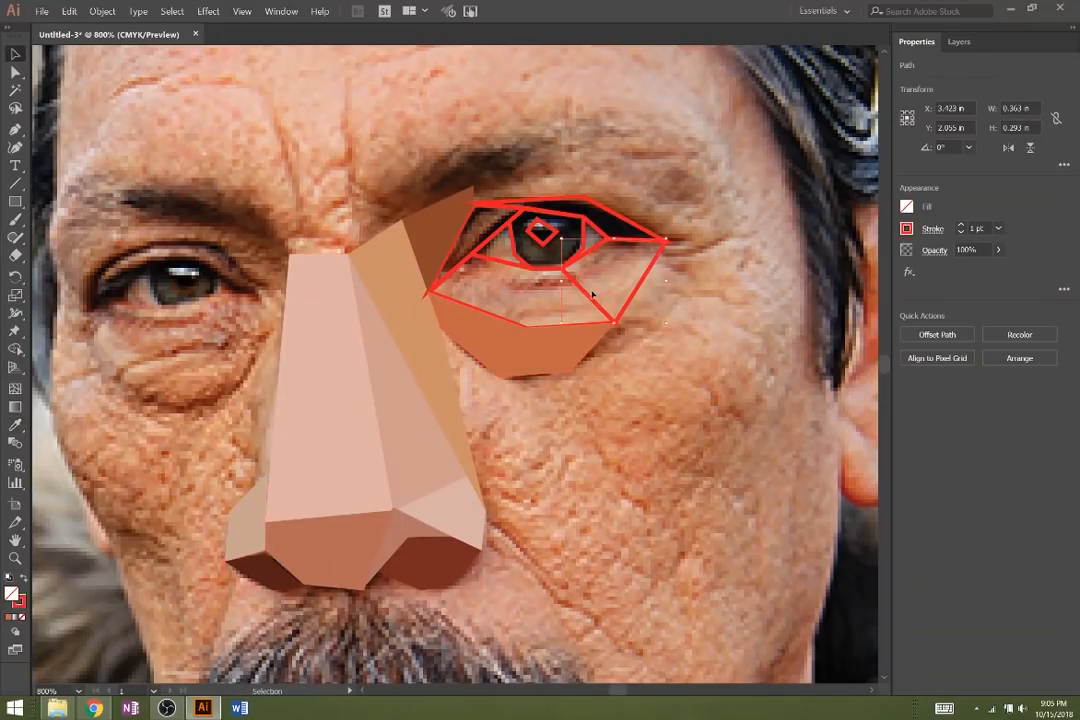
key(i)
key(v)
- Try to fill the eye opening with a sampled colour and send it behind the iris
click(503, 226)
click(508, 236)
click(503, 227)
key(i)
click(507, 242)
key(ctrl+z)
click(590, 242)
click(15, 54)
right_click(538, 240)
mouse_move(619, 410)
click(496, 446)
- Try adjusting the opacity of the eye shape and sampling its fill from the photo again
click(999, 250)
mouse_move(998, 268)
mouse_down()
mouse_move(939, 268)
mouse_move(1043, 273)
mouse_up()
click(595, 252)
click(551, 238)
key(i)
click(589, 246)
click(999, 250)
click(1043, 273)
key(v)
click(584, 240)
key(i)
click(590, 244)
- Undo the last fill and opacity changes on the eye shapes
key(ctrl+z)
key(ctrl+z)
key(ctrl+z)
key(ctrl+z)
key(v)
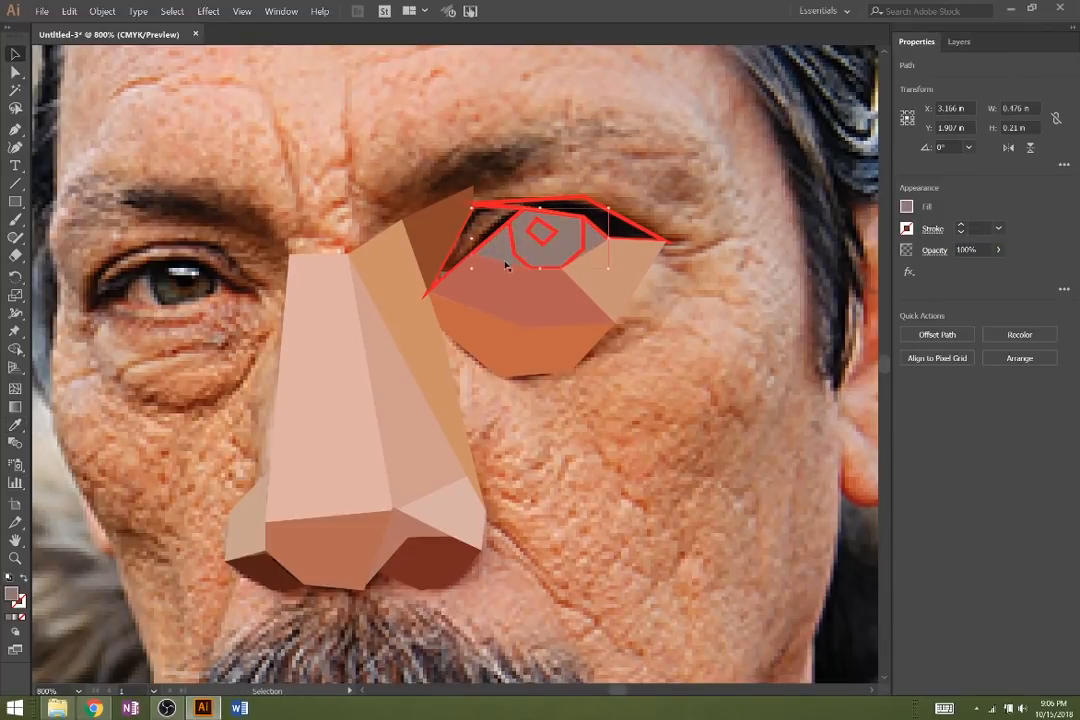
key(ctrl+z)
- Fill the iris and the pupil diamond with a dark colour sampled from the iris in the photo
click(551, 238)
key(i)
key(v)
click(585, 241)
key(i)
click(563, 236)
- Send the iris backward in the stacking order until it lies behind the pupil diamond
key(v)
right_click(557, 241)
mouse_move(590, 412)
click(532, 436)
right_click(550, 247)
click(525, 440)
right_click(534, 240)
click(509, 434)
- Darken the pupil diamond's fill to near black by lowering its brightness
mouse_move(572, 243)
mouse_down()
mouse_move(672, 320)
mouse_move(582, 240)
mouse_move(571, 243)
mouse_up()
click(548, 238)
click(906, 206)
click(905, 219)
click(918, 250)
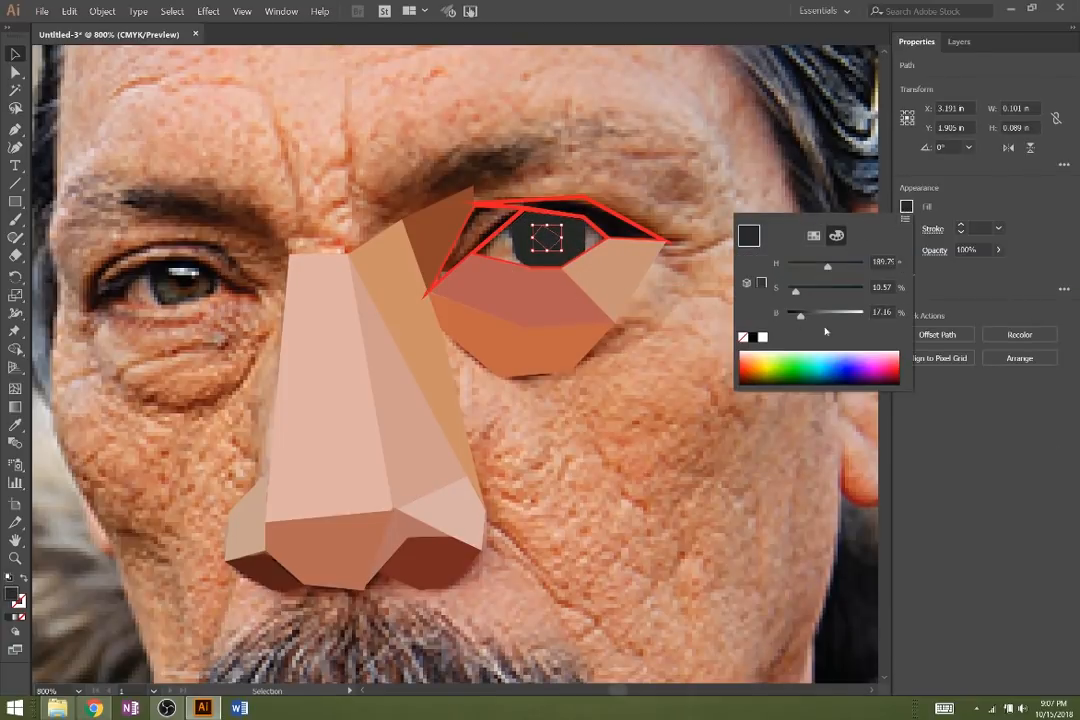
drag(797, 315, 668, 323)
- Fill the eye opening with a tan colour sampled from the eye white and send it behind the iris
click(586, 252)
key(i)
click(509, 241)
right_click(513, 252)
click(502, 256)
key(v)
right_click(501, 248)
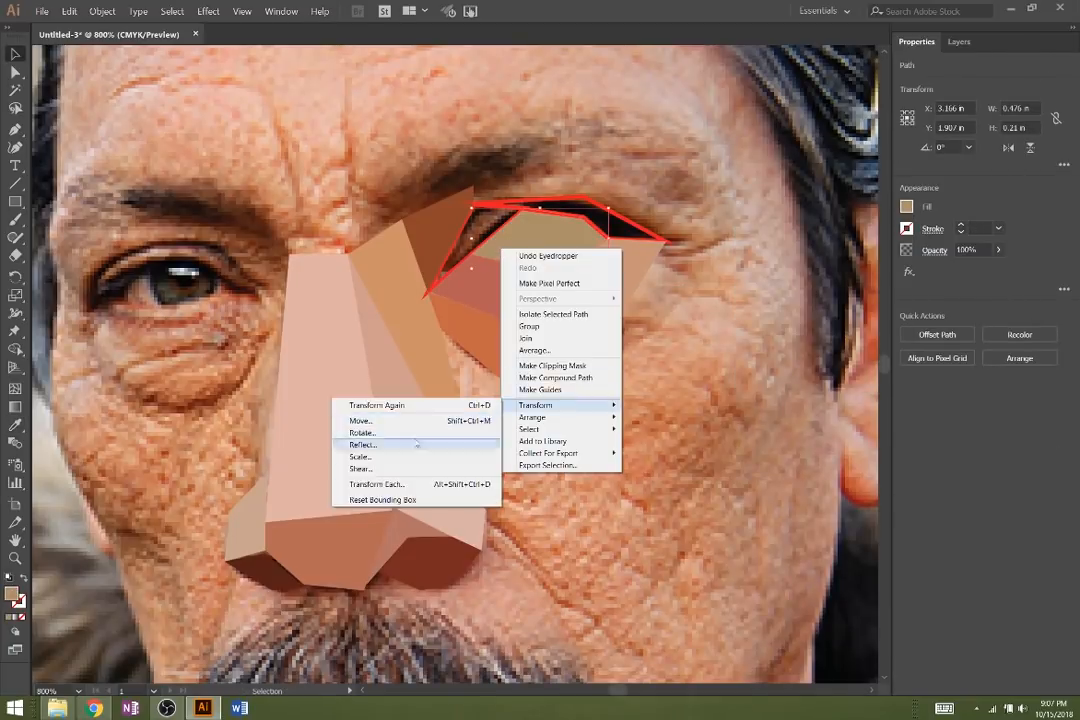
mouse_move(530, 417)
click(455, 456)
- Fill the inner upper eyelid facet and the dark upper lash shape with colours sampled from the photo
click(573, 252)
click(490, 242)
key(i)
click(482, 231)
click(562, 213)
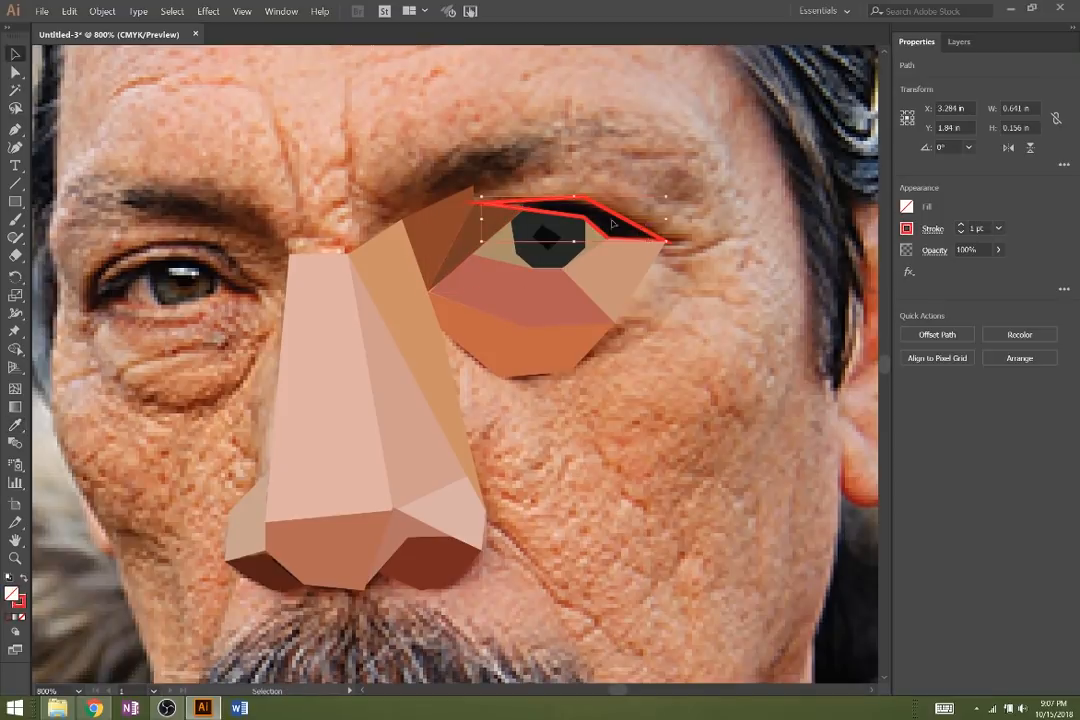
key(i)
click(594, 211)
key(v)
- Toggle the photo layer's visibility and try moving a facet's corner point to close a gap
click(959, 42)
click(904, 81)
click(452, 561)
click(15, 73)
scroll(417, 586, up, 4)
drag(453, 498, 443, 494)
key(v)
key(ctrl+z)
- Move the misaligned corner points of neighbouring facets so that their edges meet without gaps
drag(560, 392, 551, 387)
drag(340, 282, 331, 279)
key(space)
drag(149, 402, 271, 365)
drag(397, 495, 390, 496)
key(space)
mouse_move(345, 537)
mouse_down()
mouse_move(293, 505)
mouse_move(329, 535)
mouse_up()
key(ctrl+z)
key(space)
drag(267, 513, 582, 505)
click(284, 432)
drag(247, 380, 247, 368)
drag(401, 513, 401, 503)
scroll(367, 480, up, 3)
drag(255, 248, 264, 248)
key(ctrl+z)
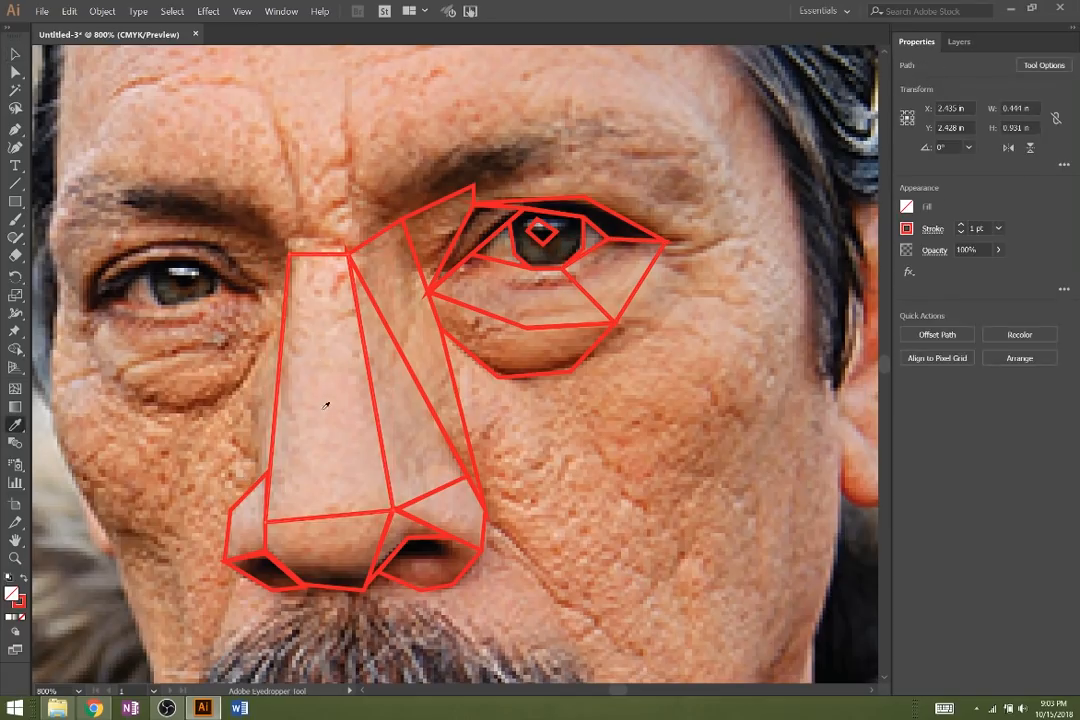
- Fill the nose bridge facet and the narrow side facet beside it with pinkish skin tones sampled from the photo
click(395, 418)
key(v)
click(461, 470)
key(i)
click(403, 407)
key(ctrl+z)
key(v)
click(412, 503)
click(391, 488)
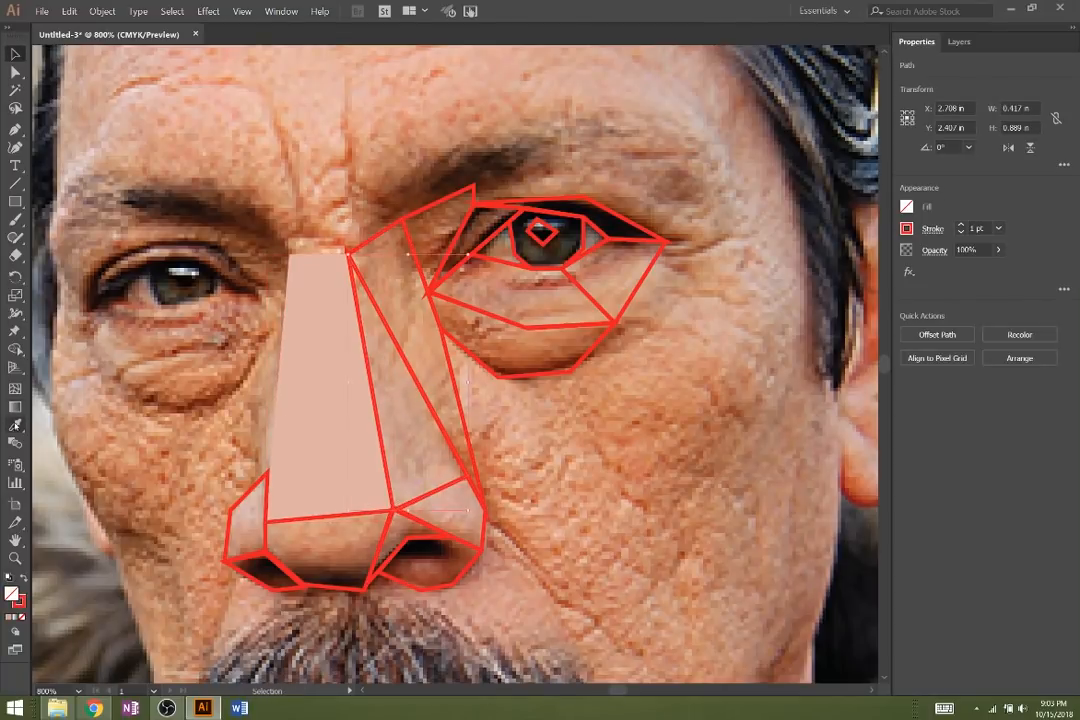
key(i)
click(424, 440)
- Fill the long facet between nose and eye with tan and the brow corner facet with brown, both sampled from the photo
key(v)
click(461, 405)
key(i)
click(380, 296)
key(v)
click(461, 195)
key(i)
click(449, 216)
- Fill the nostril wing facet below the traced eye with light skin tone and the nostril underside with dark red from the photo
key(v)
click(466, 479)
key(i)
click(455, 506)
key(v)
key(i)
click(434, 571)
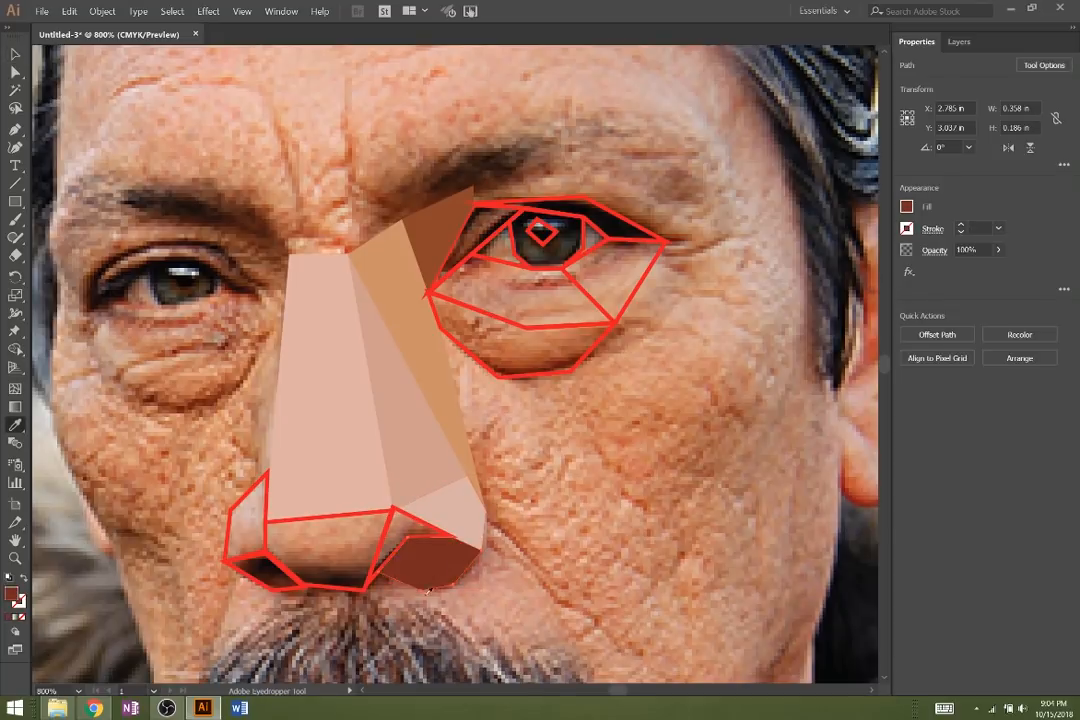
- Fill the facet between nose tip and nostril and the large nose tip facet with reddish-brown tones sampled from the photo
key(v)
click(386, 532)
key(i)
click(401, 529)
key(v)
click(376, 556)
key(i)
click(350, 566)
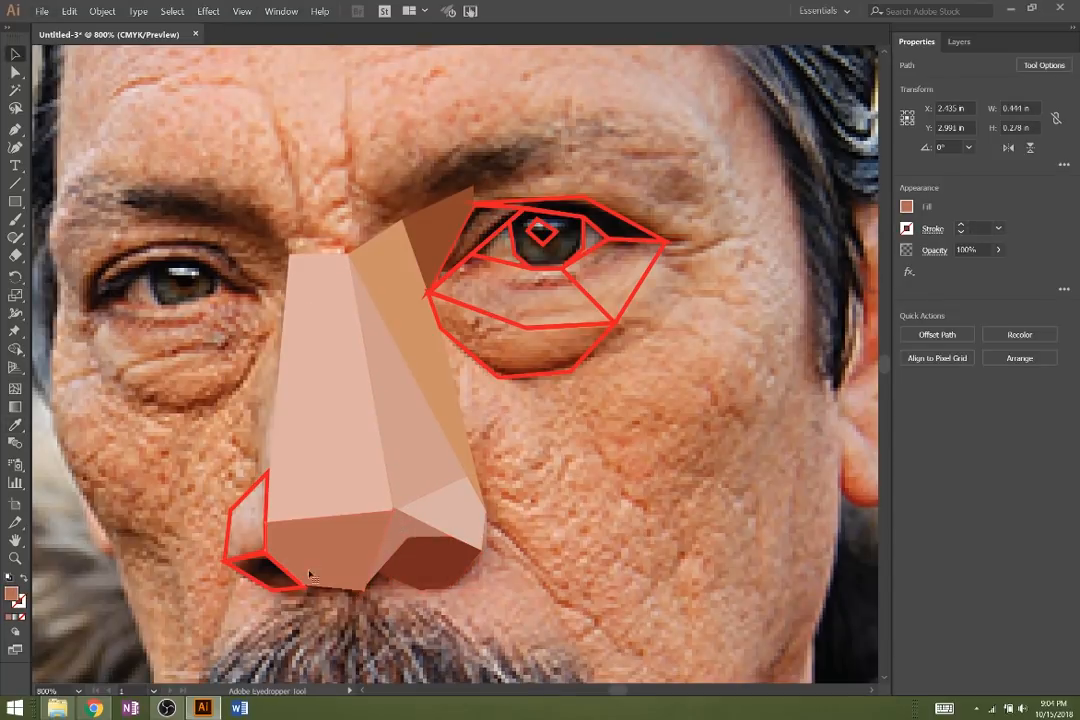
- Fill the far nostril opening with dark brown and the far nostril wing with beige, both sampled from the photo
click(267, 567)
key(v)
click(266, 507)
key(i)
click(251, 509)
- Fill the under-eye bag facet with an orange-brown sampled from the photo
click(531, 370)
key(ctrl+z)
key(v)
click(531, 375)
key(i)
click(508, 343)
- Fill the outer lower eyelid facet with tan and the inner one with a rosy tone sampled from the photo
key(v)
click(592, 297)
key(i)
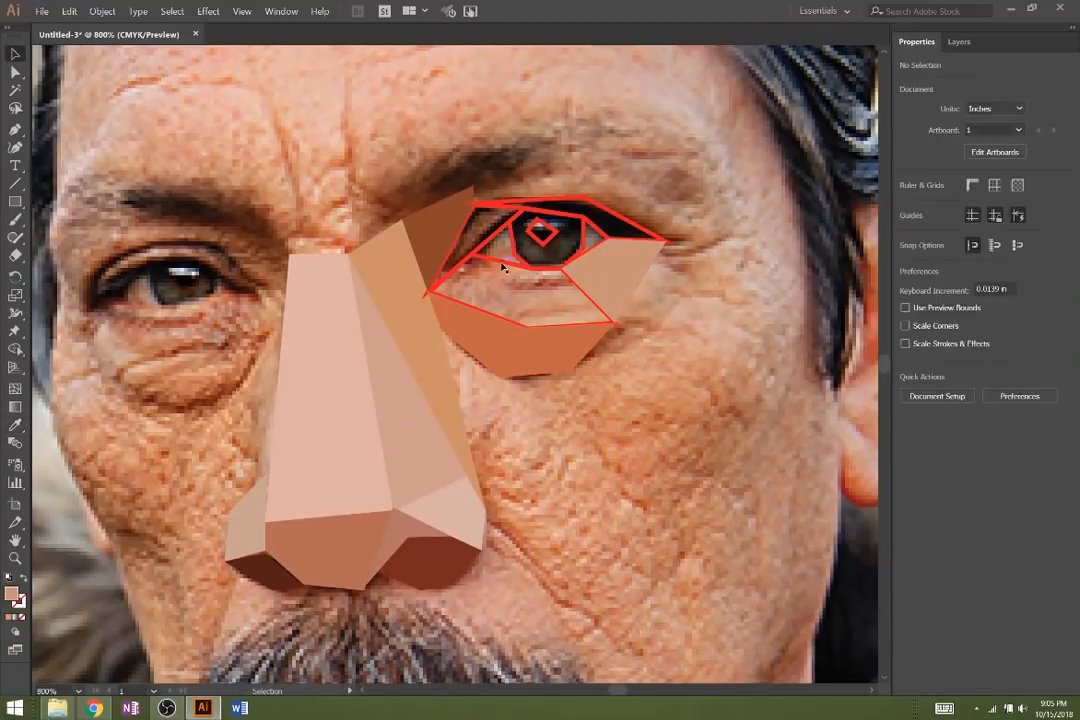
key(v)
click(492, 236)
click(452, 232)
- Try filling the eye opening with a greyish mauve sampled from the photo and sending it to the back
click(484, 234)
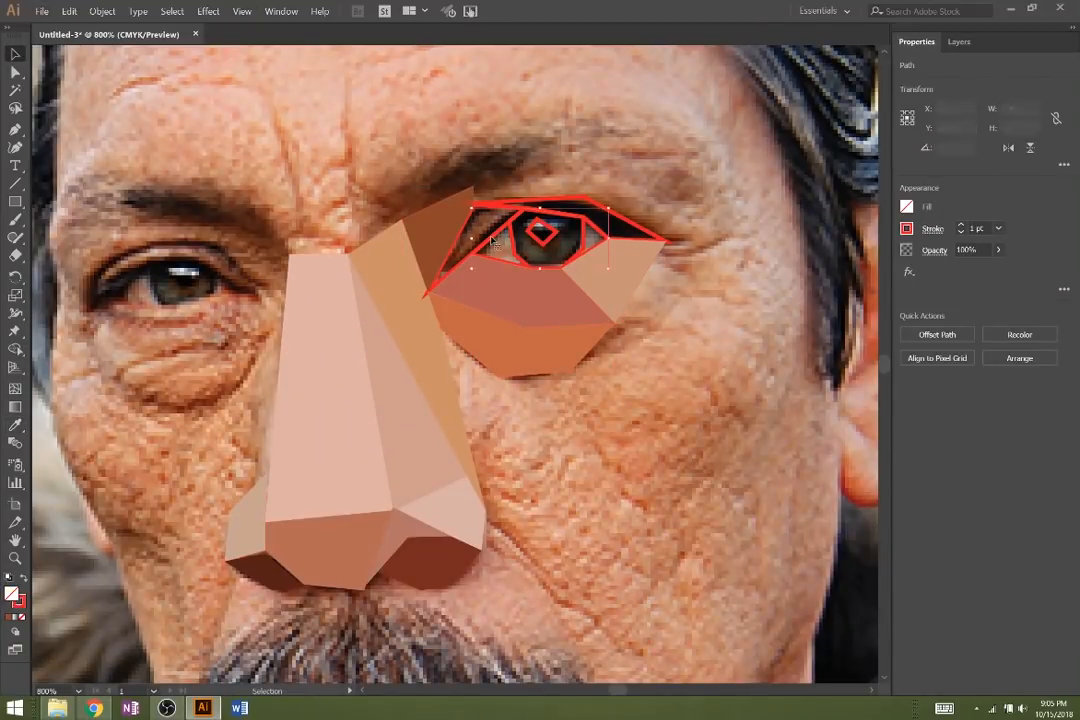
click(500, 229)
key(i)
click(508, 241)
key(ctrl+z)
click(591, 240)
key(v)
right_click(538, 239)
mouse_move(570, 410)
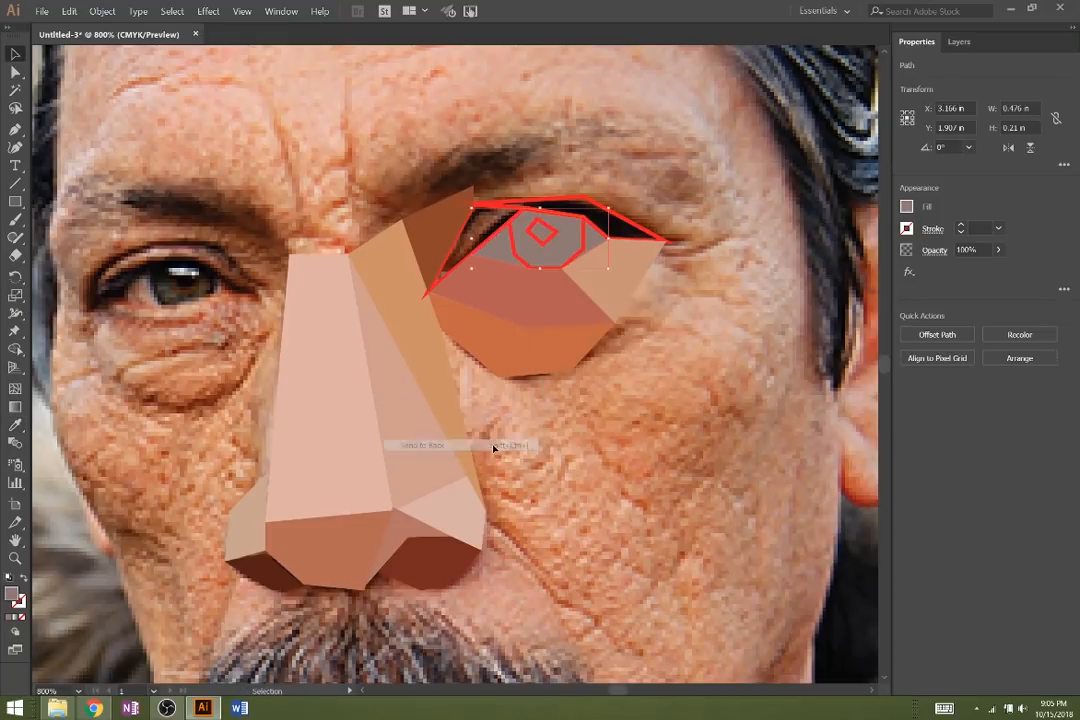
click(496, 446)
- Try lowering the eye opening's opacity and sampling fills for the pupil diamond and iris
click(998, 250)
drag(996, 268, 940, 268)
click(541, 226)
key(i)
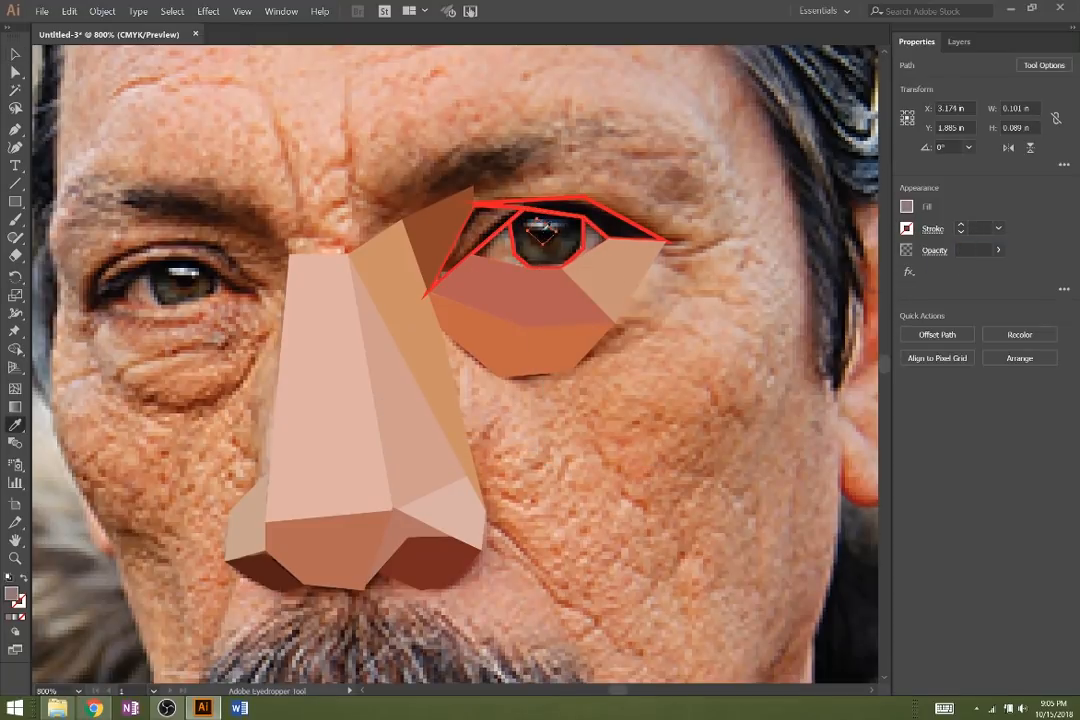
click(994, 251)
click(15, 54)
click(584, 240)
key(i)
click(567, 246)
key(ctrl+z)
key(ctrl+z)
key(ctrl+z)
click(15, 54)
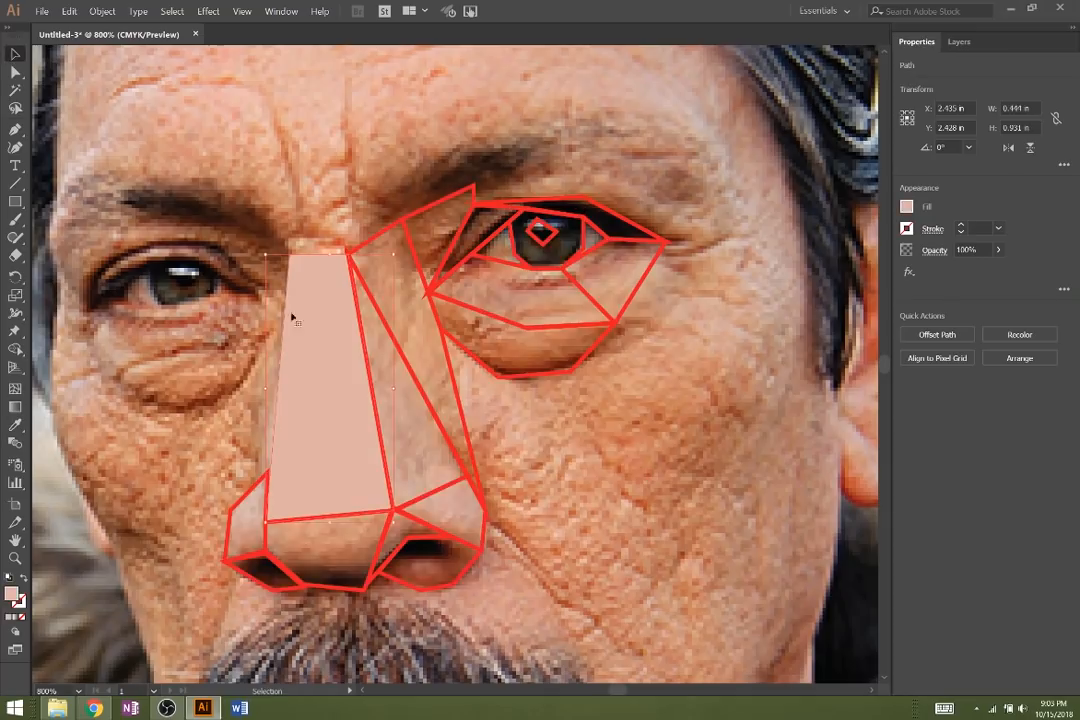
- Fill the side facet of the nose bridge with a darker pinkish skin tone sampled from the photo
click(462, 468)
click(15, 425)
click(15, 54)
drag(388, 489, 405, 490)
key(ctrl+z)
key(i)
click(403, 405)
- Fill the long facet beside the nose with tan and the facet at the inner brow with brown from the photo
key(v)
click(460, 407)
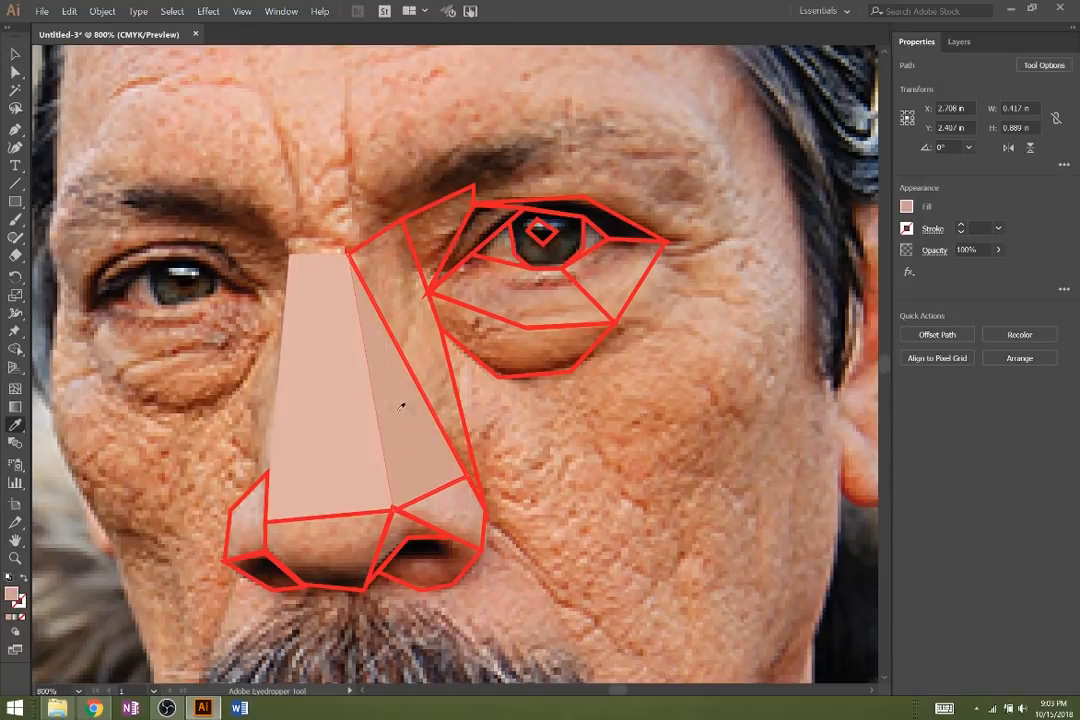
key(i)
click(419, 299)
key(v)
click(462, 194)
key(i)
click(442, 238)
- Fill the near nostril wing, nostril underside and nose tip facets with colours sampled from the photo
key(v)
click(485, 535)
key(i)
click(459, 517)
key(v)
key(i)
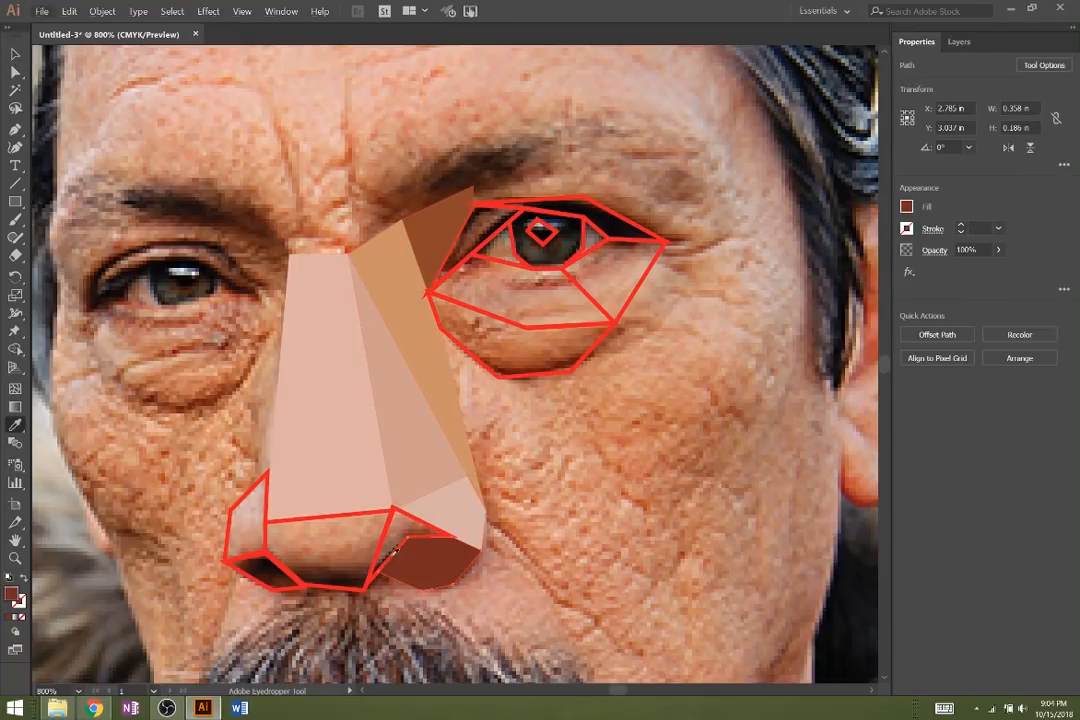
click(364, 549)
click(362, 552)
- Fill the far nostril opening with dark brown and the wing facet above it with beige from the photo
key(v)
click(285, 570)
key(i)
key(v)
click(266, 525)
key(i)
click(263, 512)
- Fill the facet of the bag under the traced eye with an orange-brown sampled from the photo
key(alt+v)
click(524, 378)
key(ctrl+z)
key(v)
click(533, 376)
key(i)
click(511, 346)
- Fill the two lower eyelid facets with tan and rosy skin tones sampled from the photo
key(v)
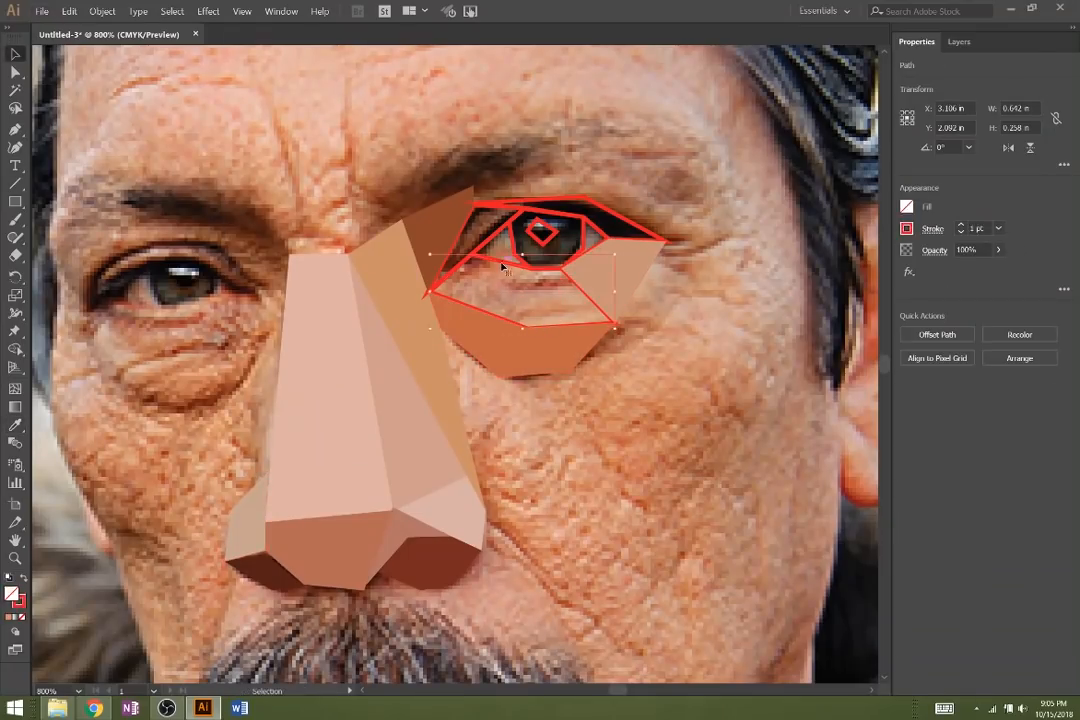
key(i)
click(480, 242)
key(v)
- Try filling the eye opening with a greyish mauve sampled from the photo and changing its stacking order
click(492, 238)
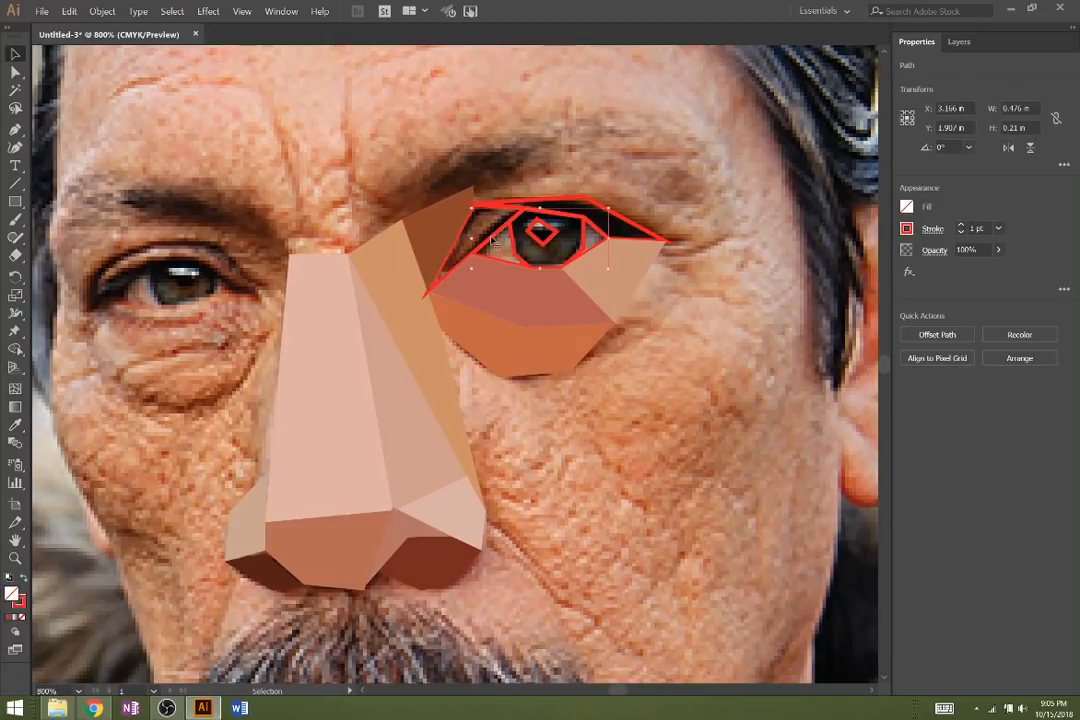
key(i)
click(513, 228)
key(v)
right_click(535, 258)
key(Escape)
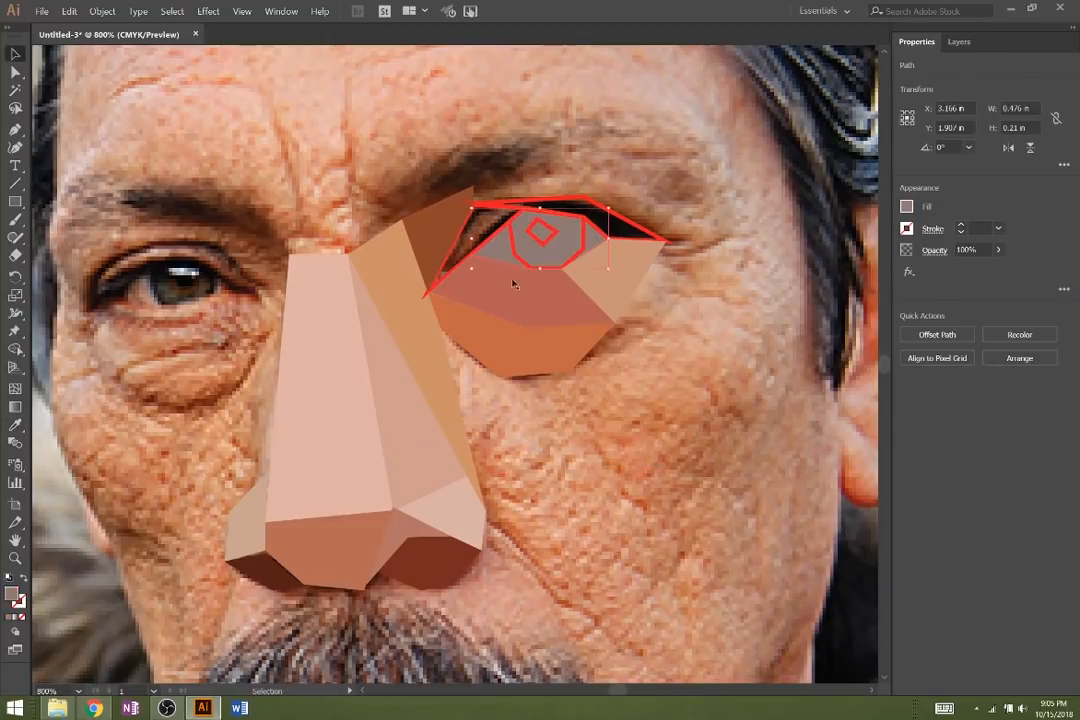
- Try lowering the eye opening's opacity and sampling a fill for the pupil diamond
click(997, 249)
drag(975, 270, 935, 270)
click(541, 232)
key(i)
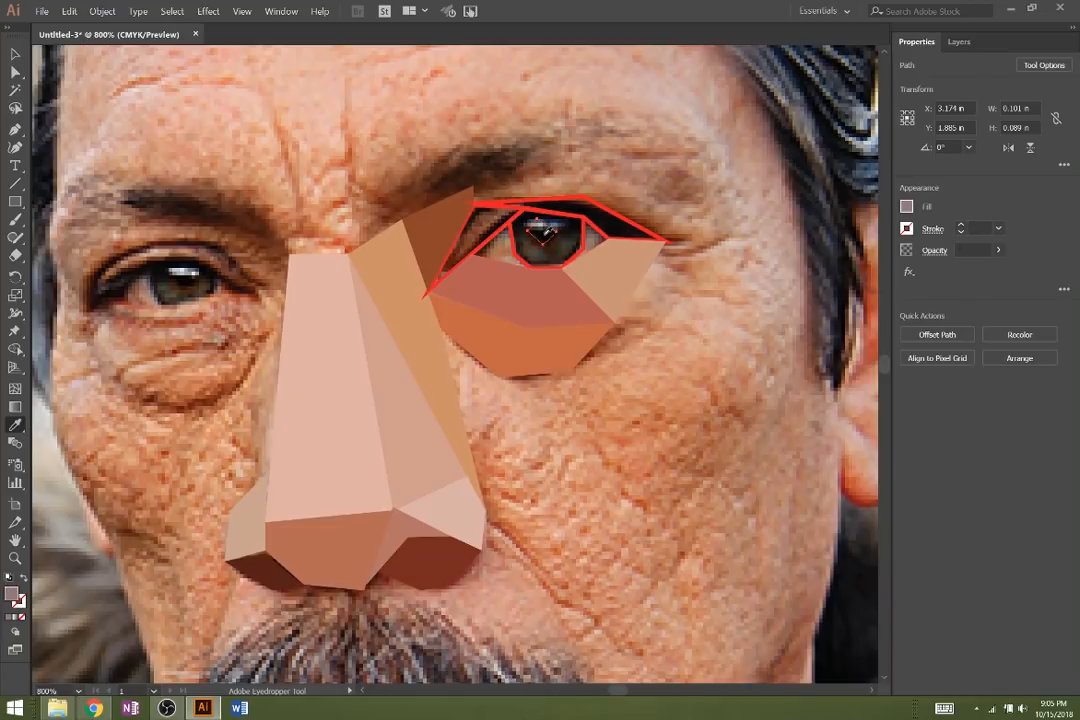
key(ctrl+z)
key(ctrl+z)
- Fill the iris shape with a dark grey sampled from the photo and send it behind the pupil diamond
key(v)
click(554, 238)
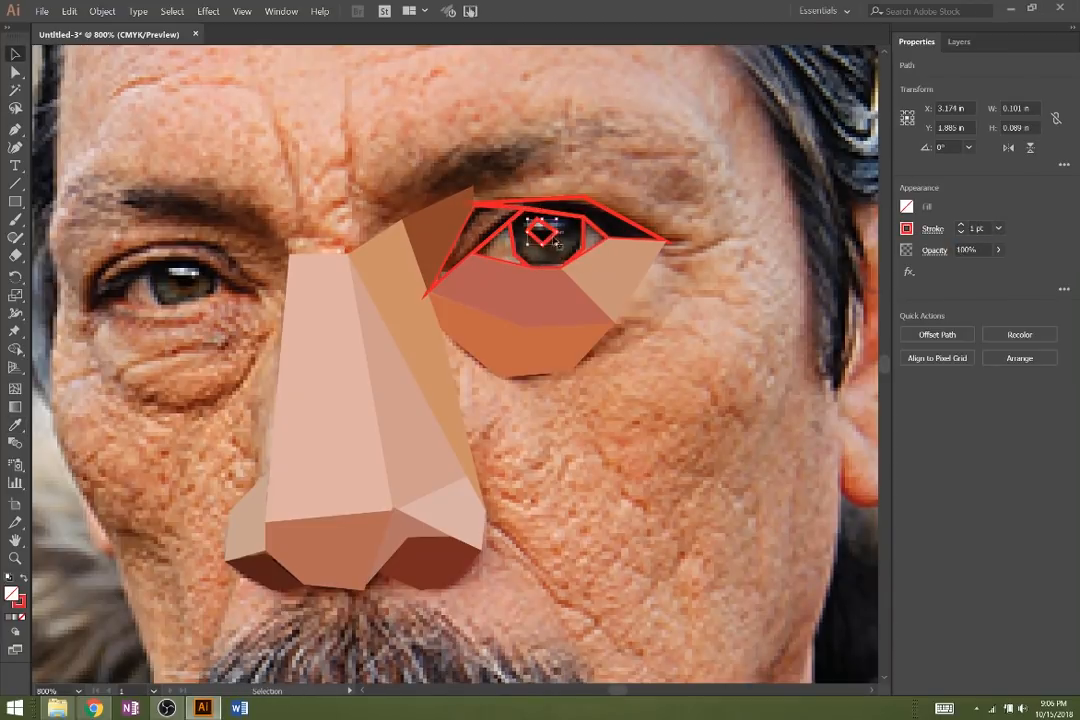
right_click(549, 247)
mouse_move(582, 415)
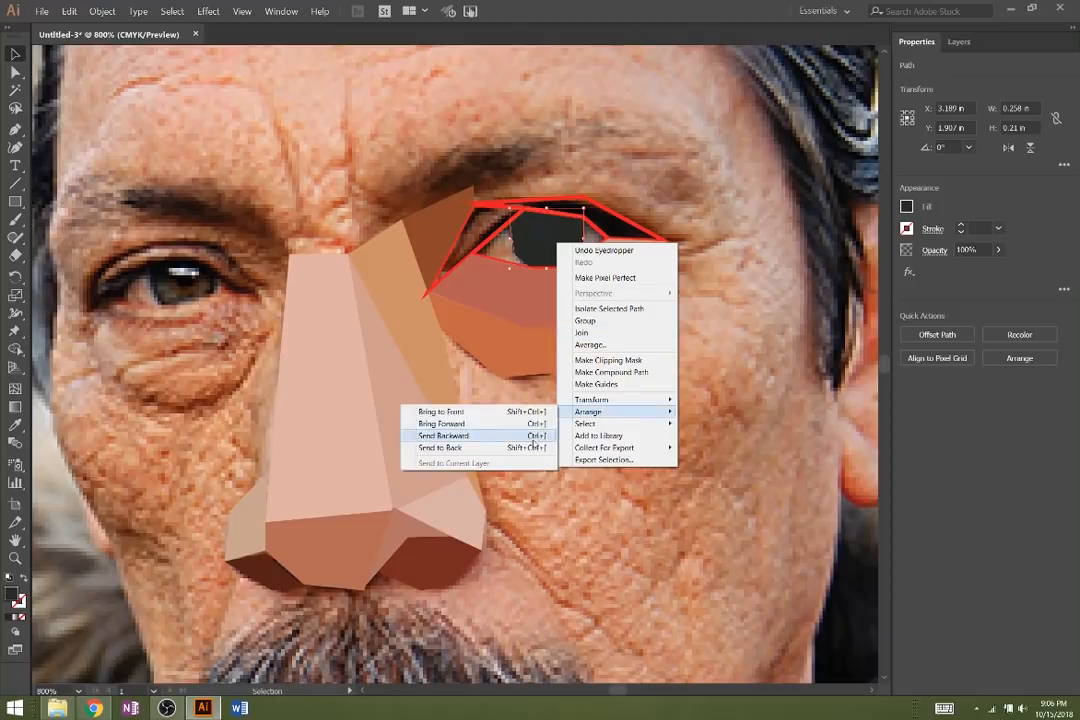
click(460, 453)
right_click(531, 241)
click(462, 436)
- Fill the pupil diamond with black and position it in the centre of the iris
drag(540, 258, 639, 335)
drag(545, 236, 570, 243)
shift+click(669, 320)
click(640, 300)
click(549, 240)
click(906, 207)
click(905, 219)
click(925, 246)
drag(800, 320, 772, 321)
- Fill the eye opening with a tan colour sampled from the eye white and send it to the back
click(560, 267)
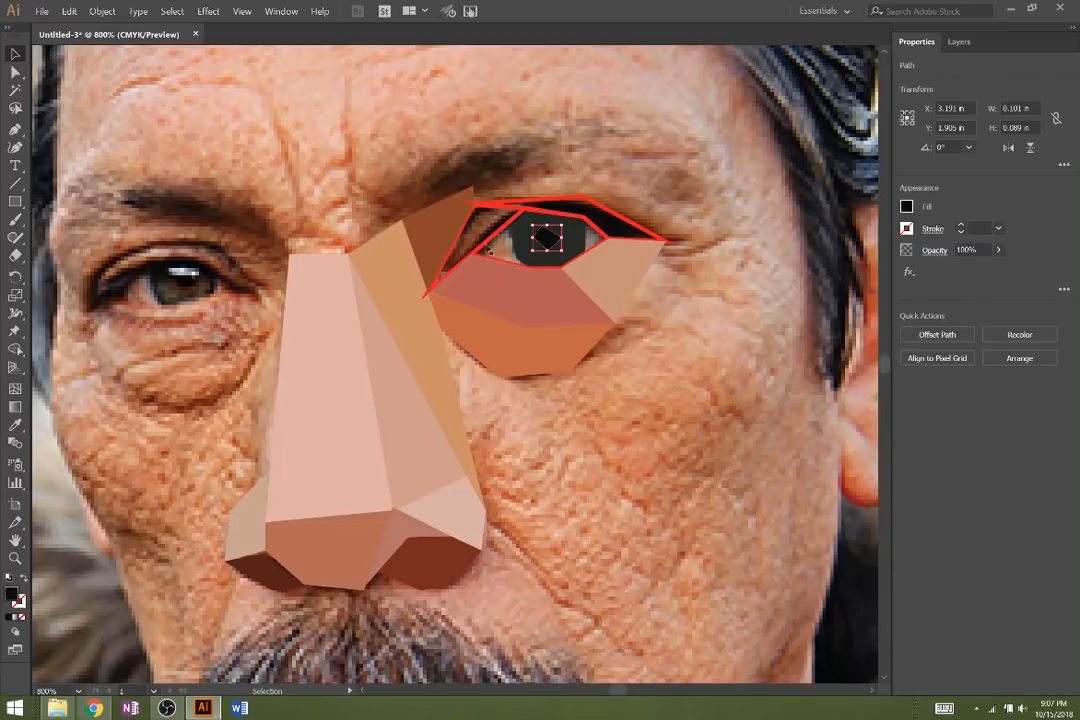
click(550, 267)
key(i)
click(513, 254)
key(v)
right_click(500, 260)
mouse_move(545, 417)
click(462, 452)
- Fill the inner upper eyelid facet with brown and the upper lash shape with black, both sampled from the photo
click(538, 257)
click(493, 238)
key(i)
click(487, 222)
key(v)
click(612, 213)
key(i)
click(612, 220)
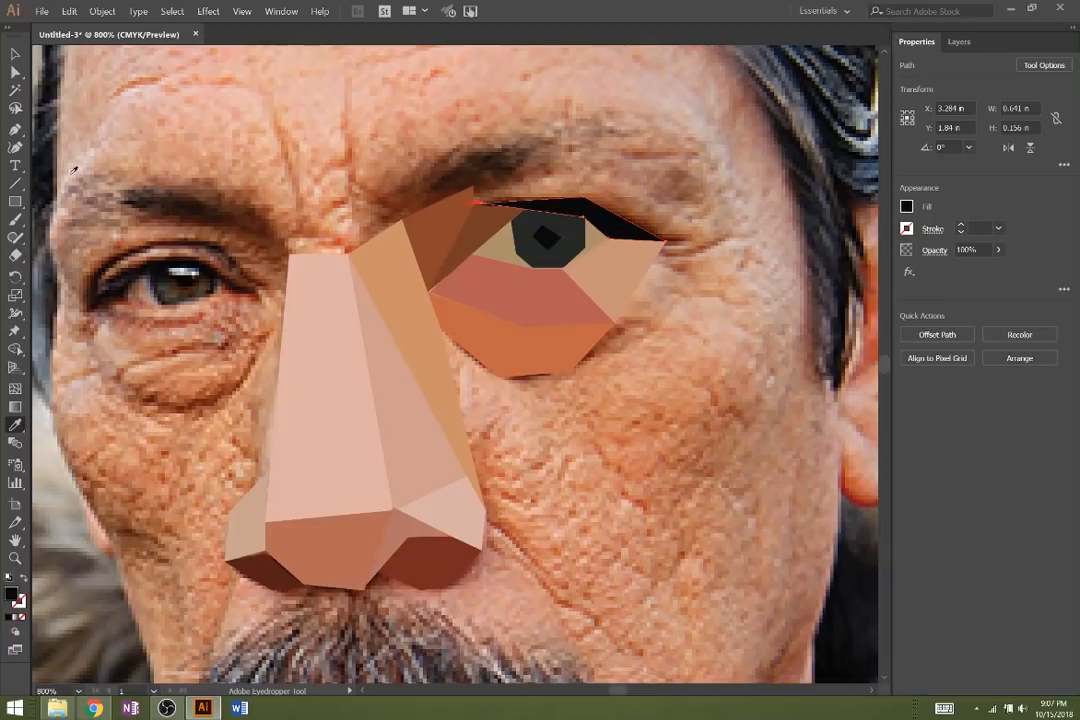
- Hide the photo on Layer 1 and select the dark red right nostril facet for anchor point editing
key(v)
click(958, 42)
click(905, 81)
click(430, 562)
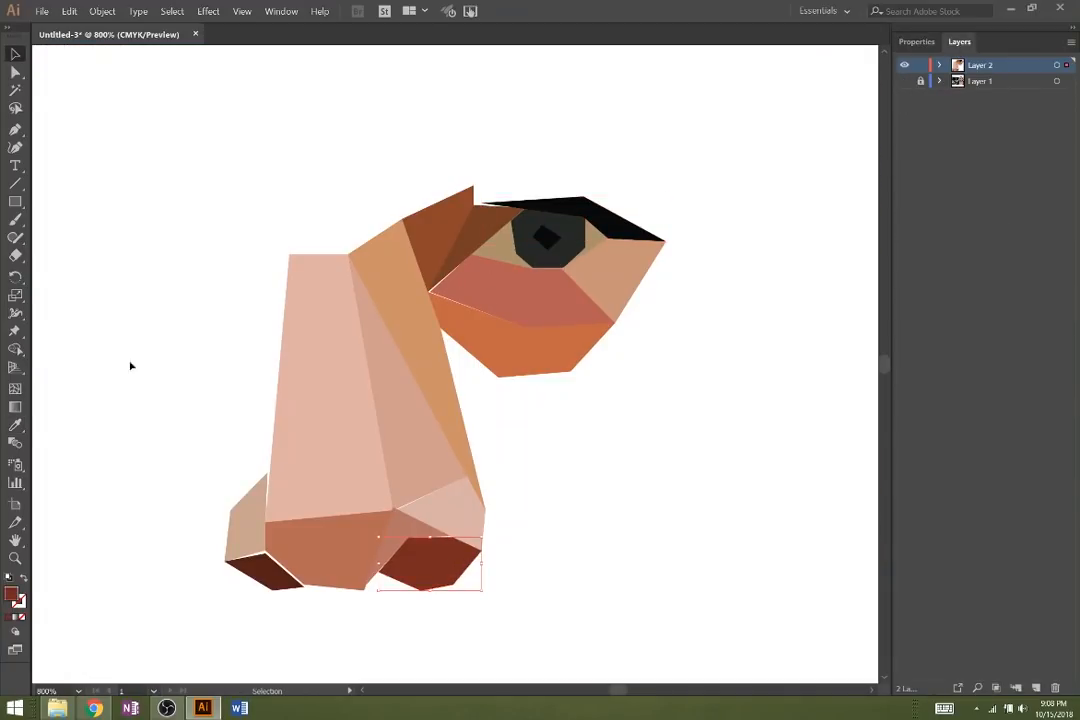
key(a)
key(ctrl+equal)
key(ctrl+equal)
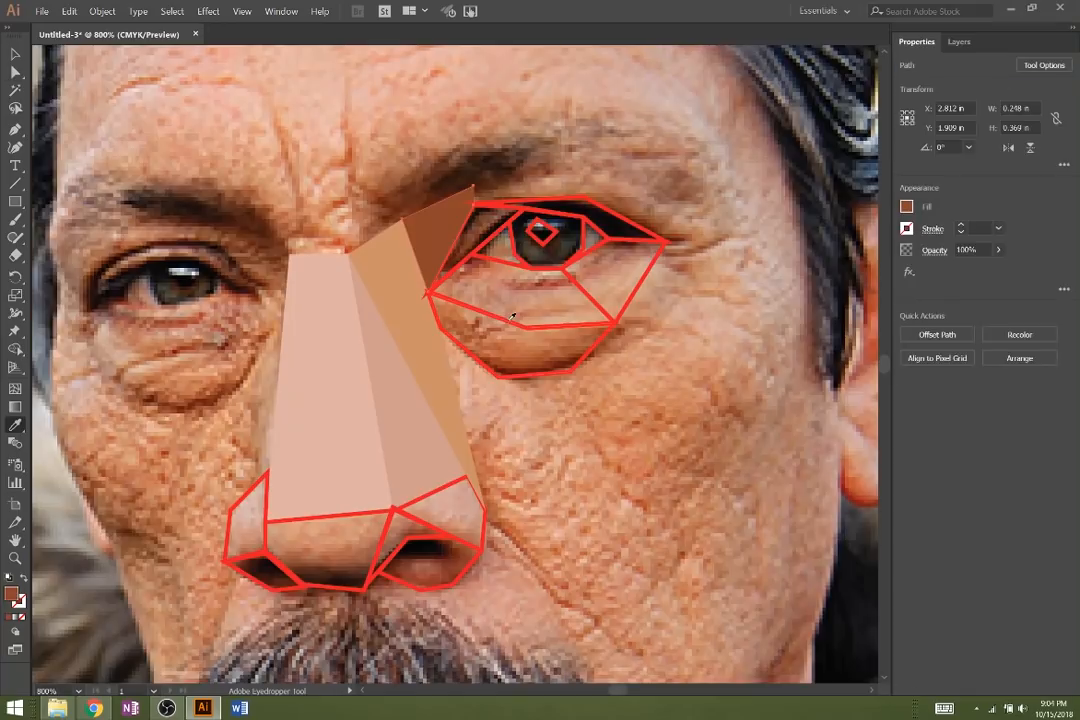
- Fill the right nostril wing facet with light pink and the nostril below it with dark reddish brown, both sampled from the photo
key(v)
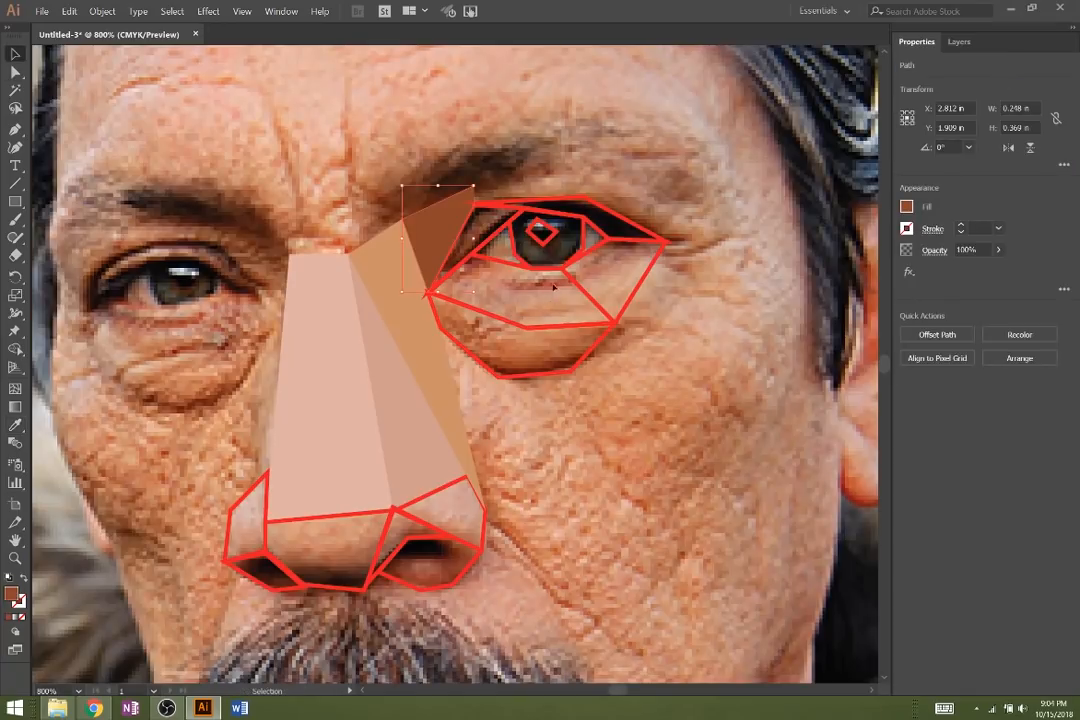
click(509, 228)
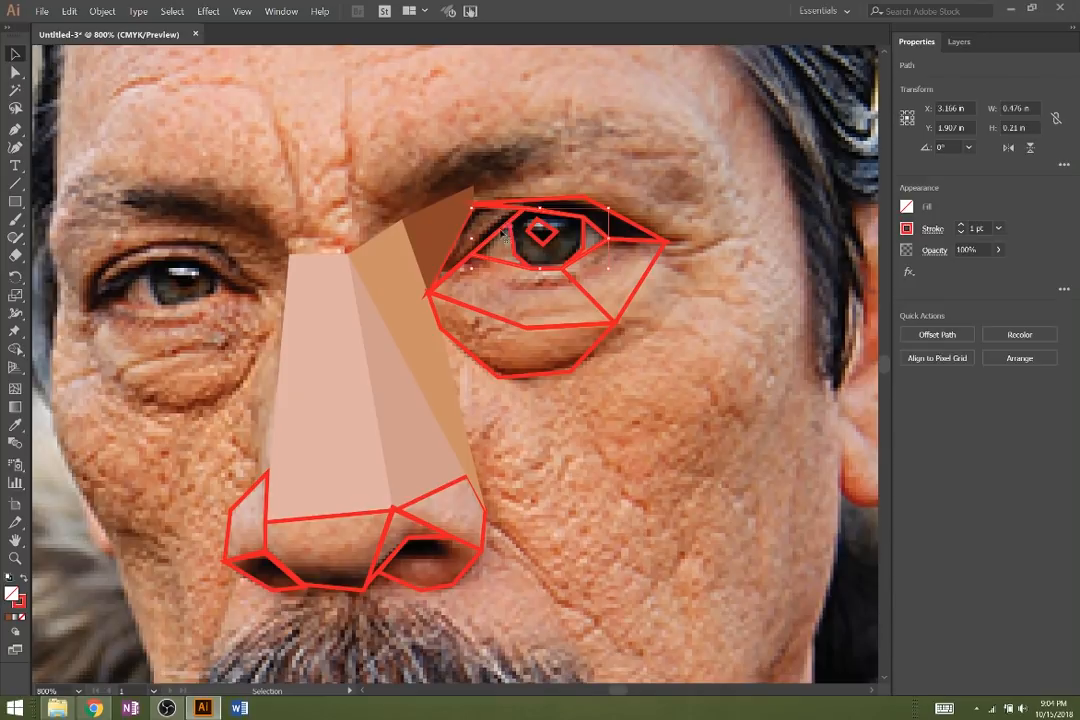
click(490, 238)
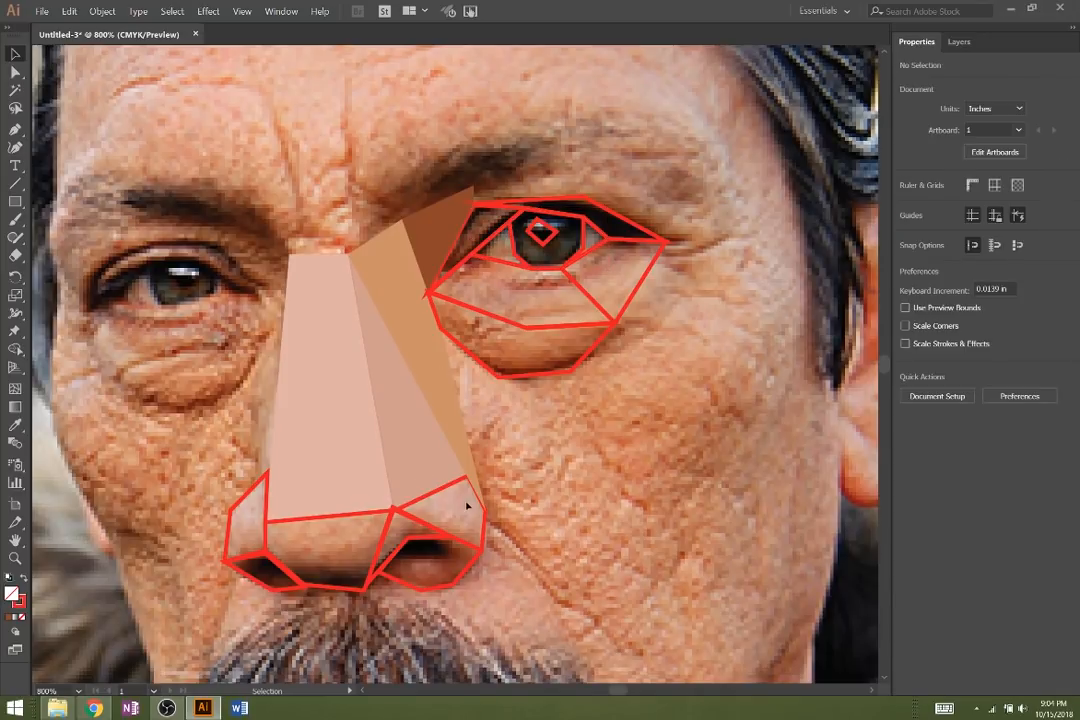
click(485, 535)
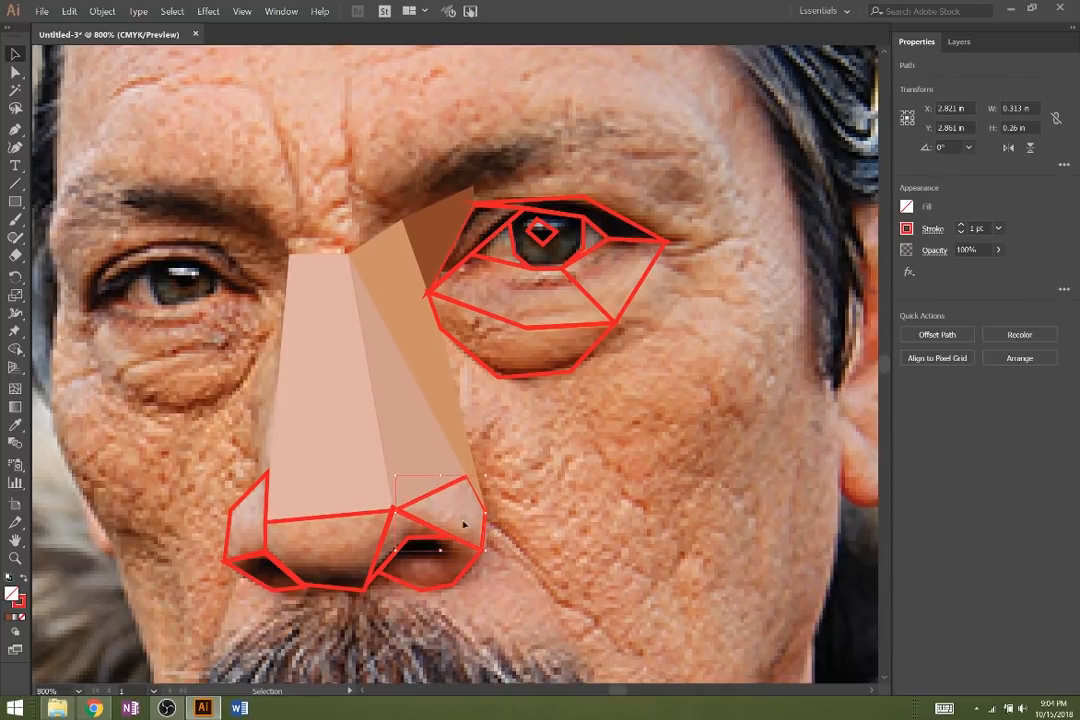
click(392, 566)
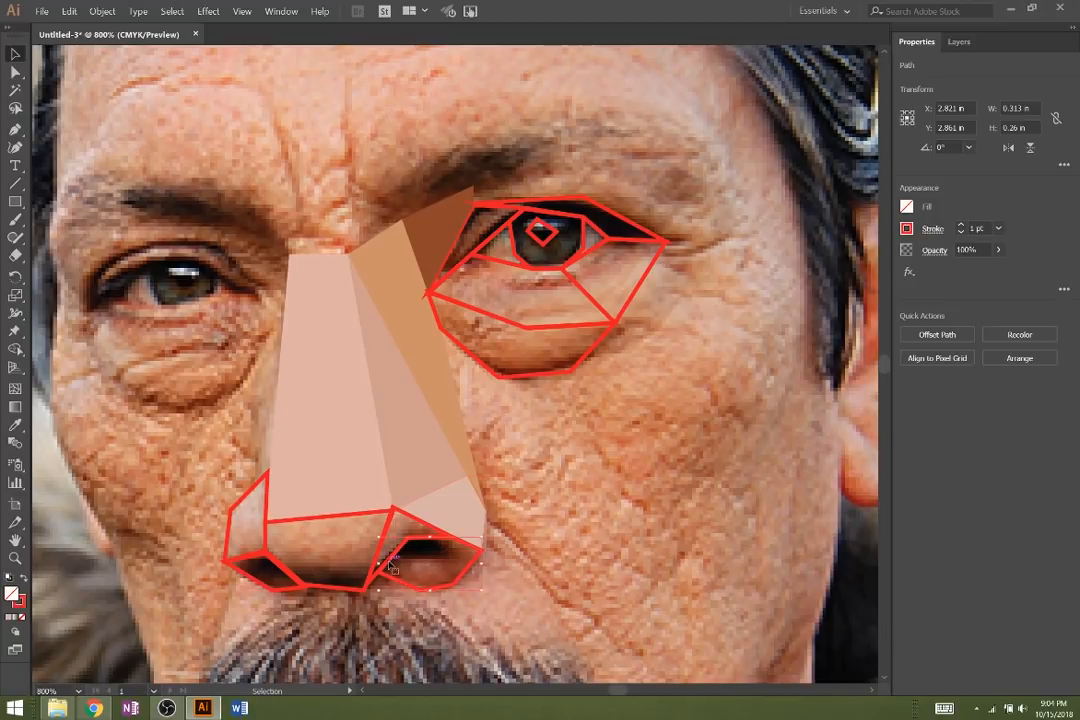
key(i)
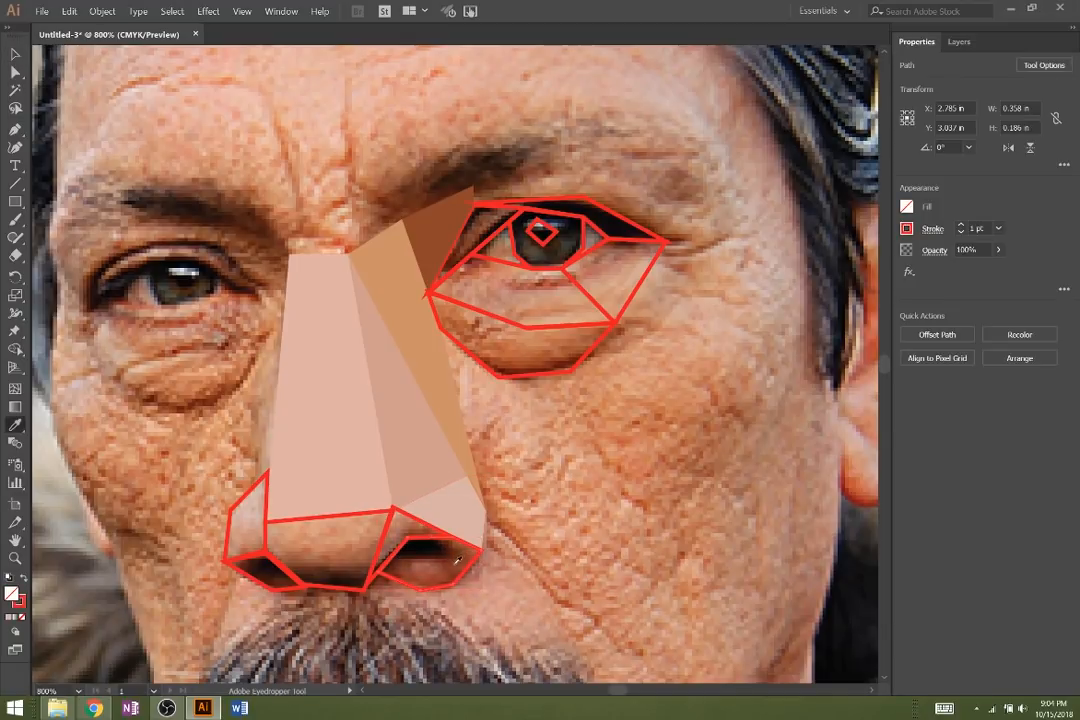
click(438, 568)
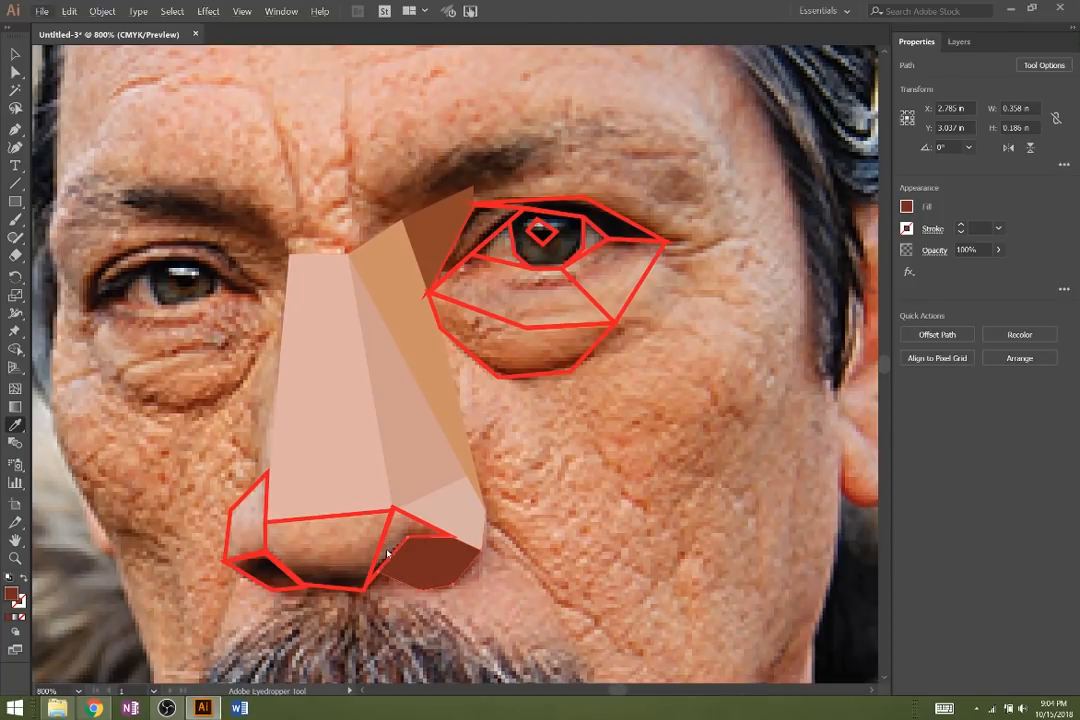
- Fill the facet between nose tip and right nostril with dusty pink and the nose tip with terracotta, both sampled from the photo
key(alt+v)
key(Escape)
key(v)
key(i)
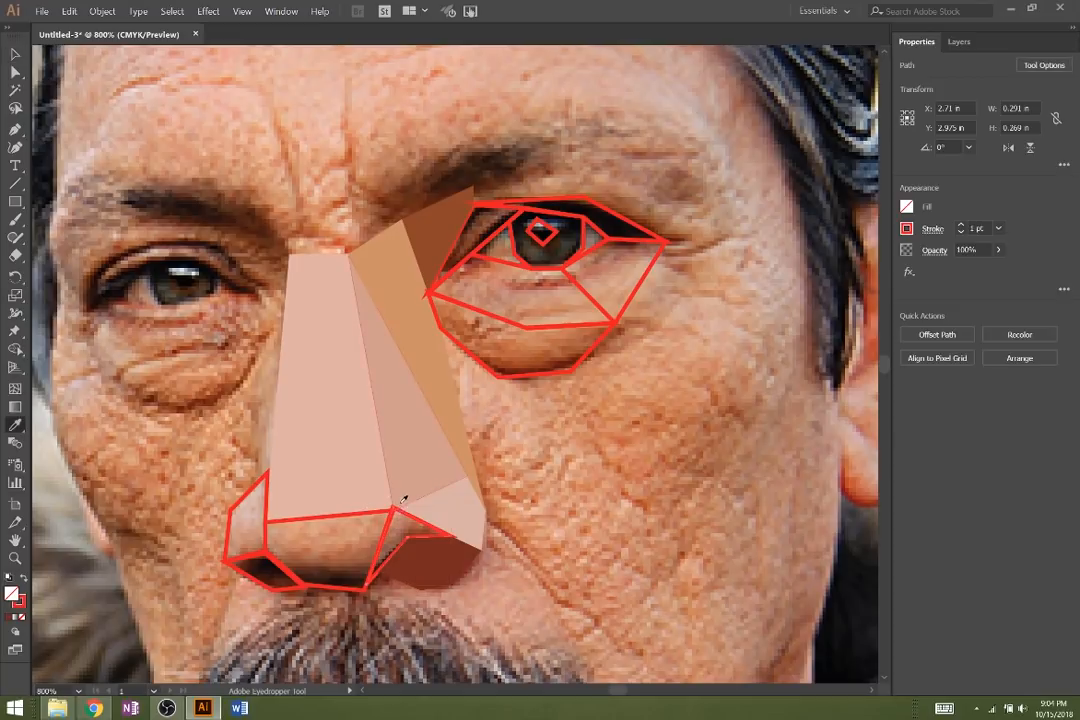
click(404, 526)
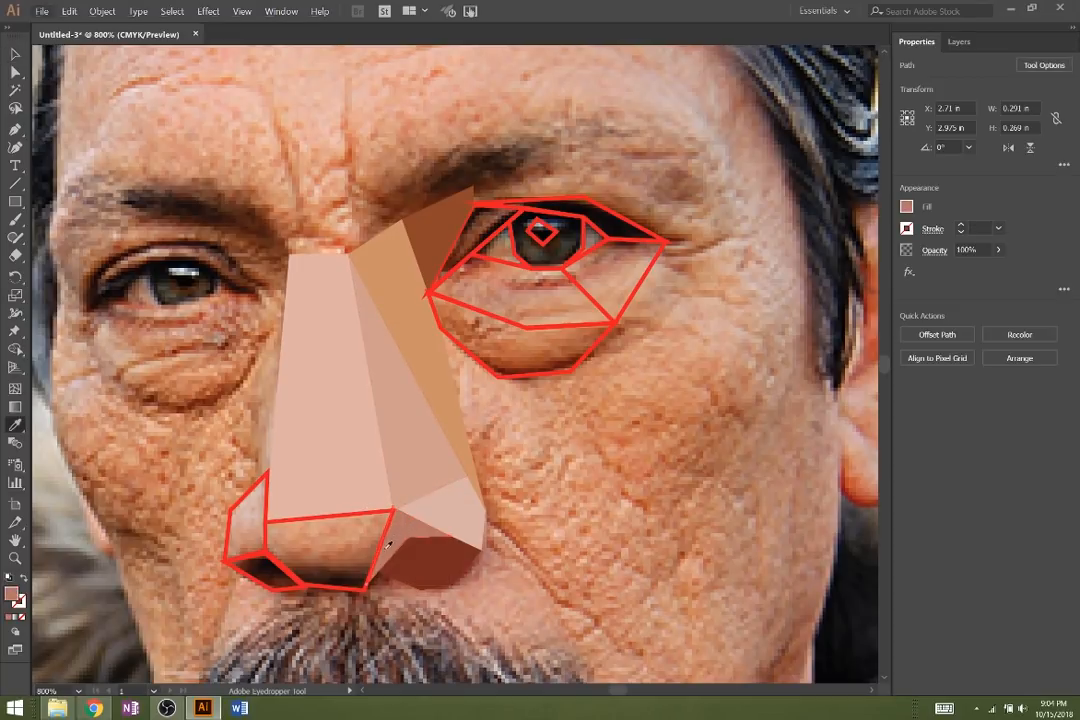
key(v)
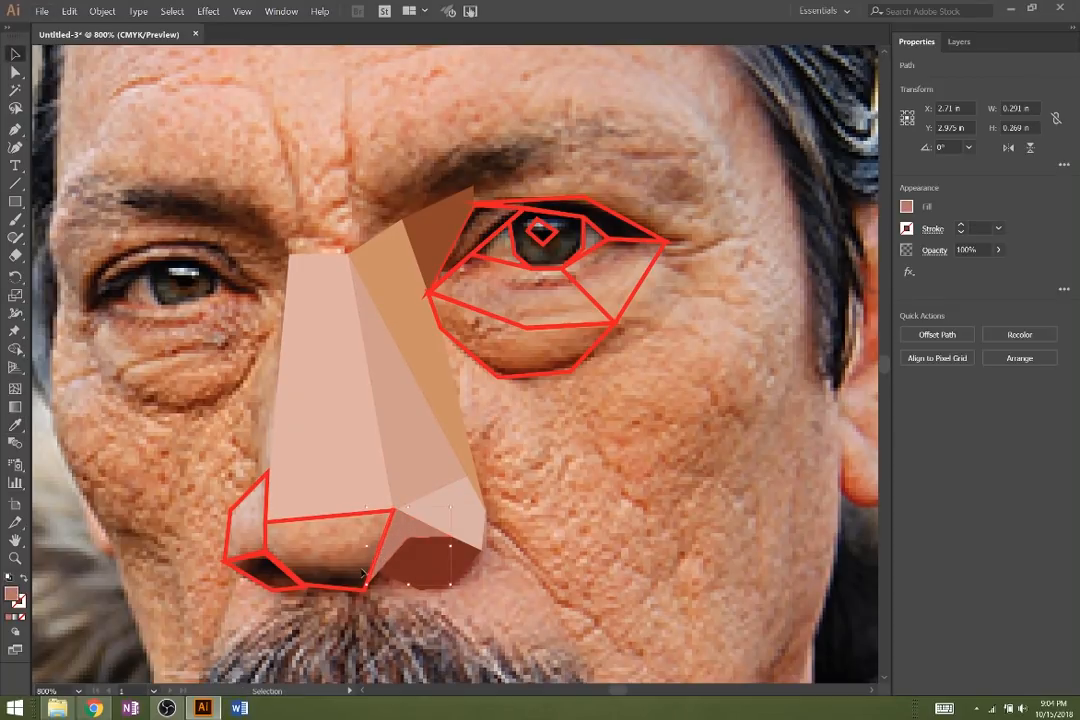
key(i)
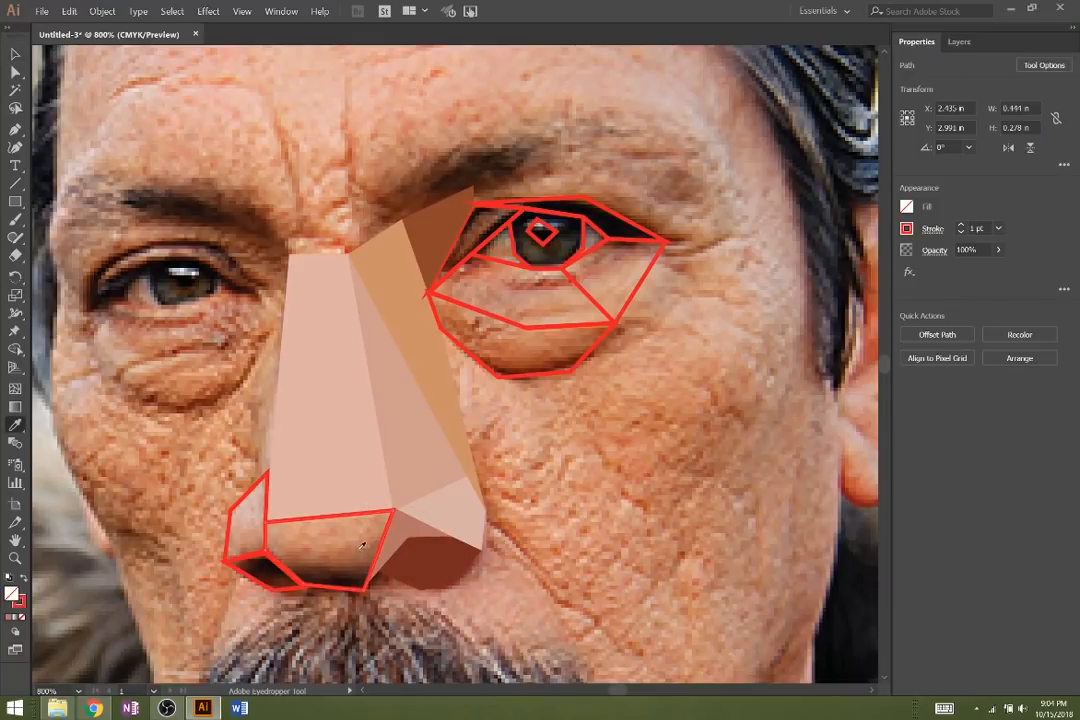
click(360, 545)
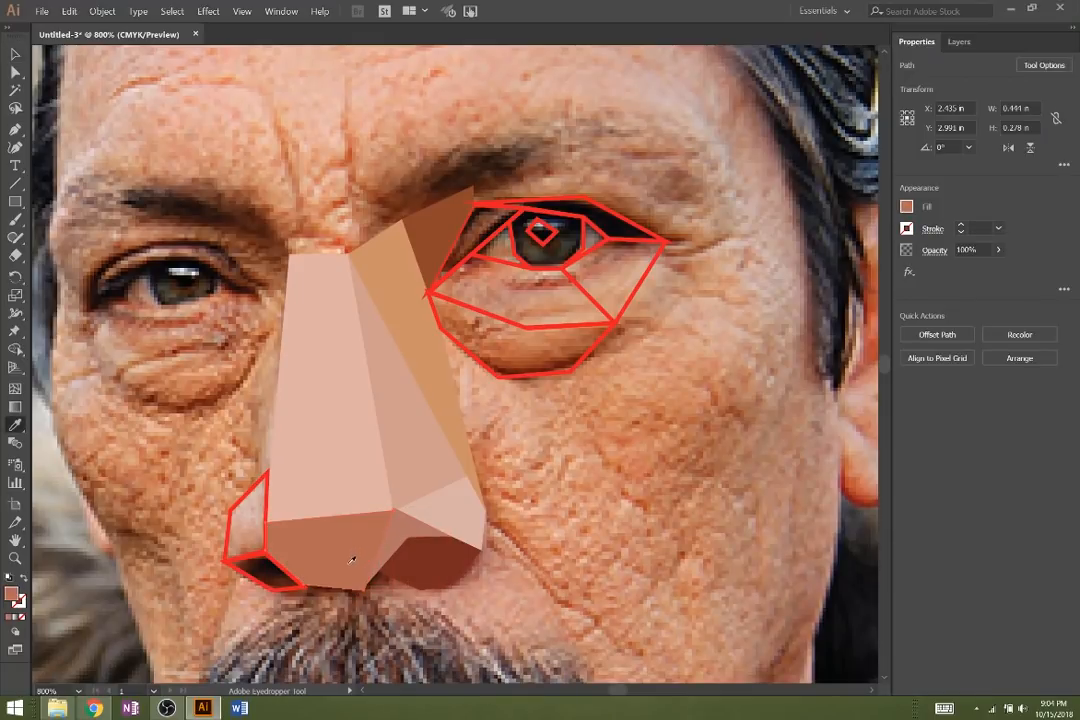
- Fill the left nostril facet with a dark reddish brown sampled from the photo, undoing a near-black sample
key(v)
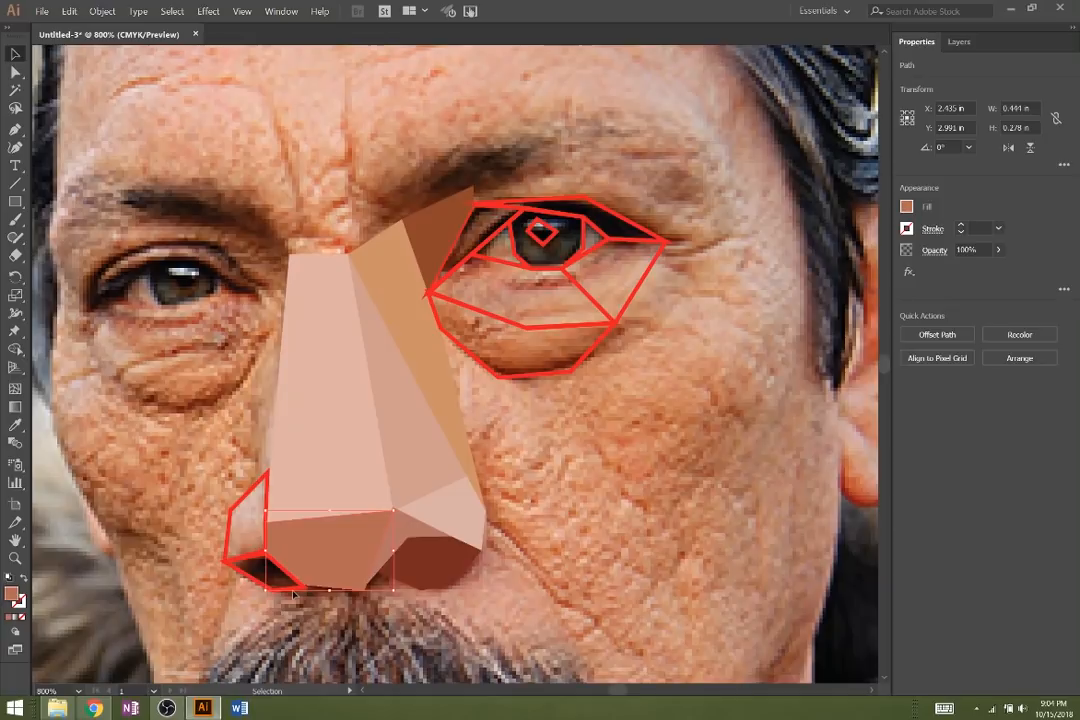
click(293, 595)
click(287, 592)
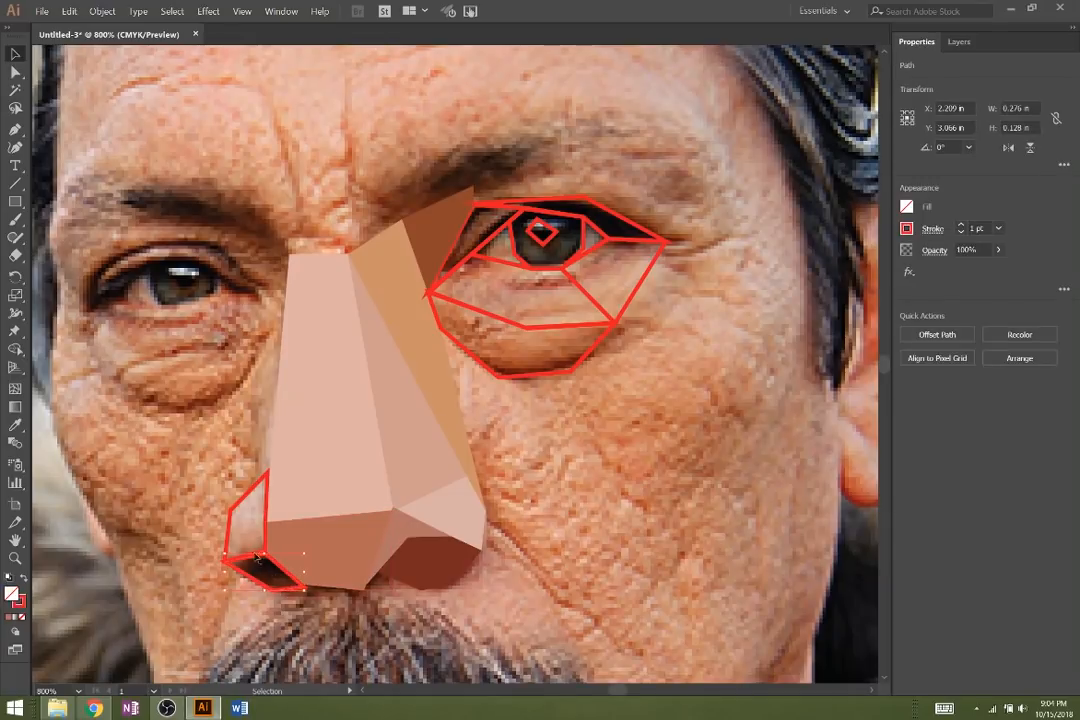
key(i)
click(271, 564)
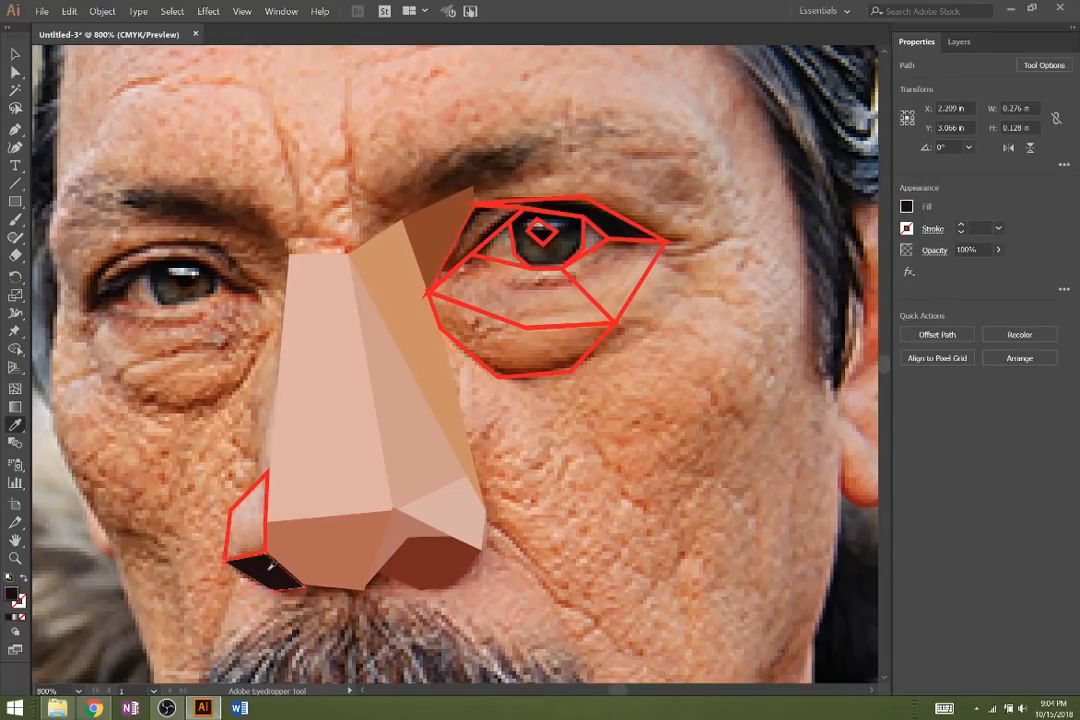
key(ctrl+z)
click(249, 565)
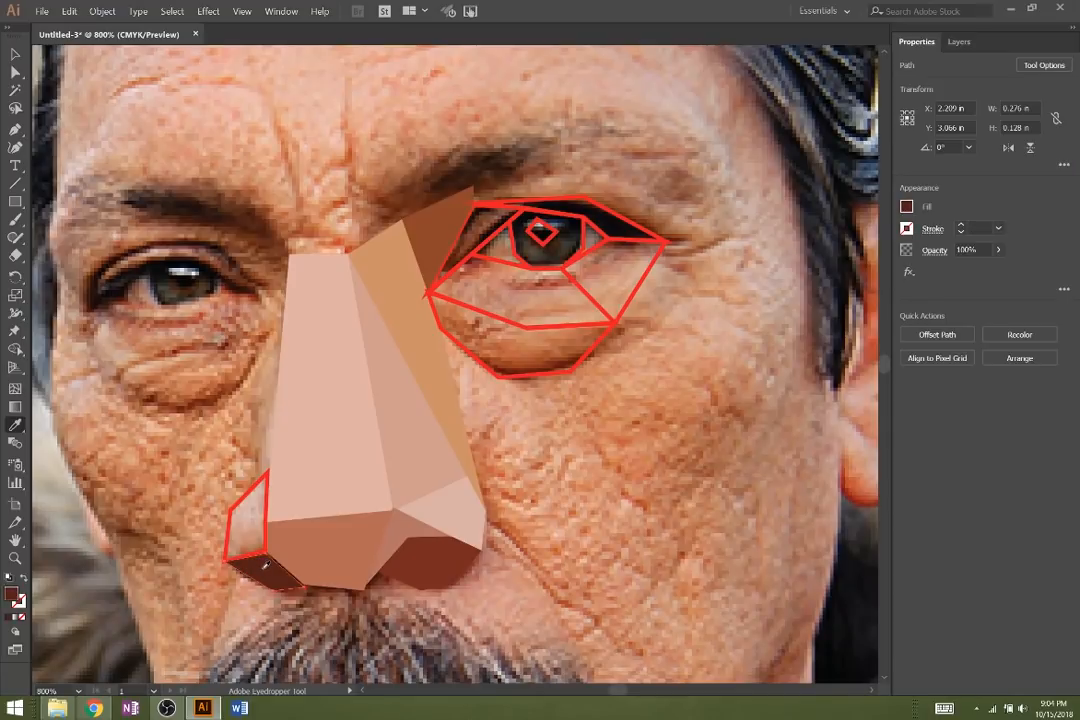
- Fill the left nostril wing facet with a light beige sampled from the photo
key(v)
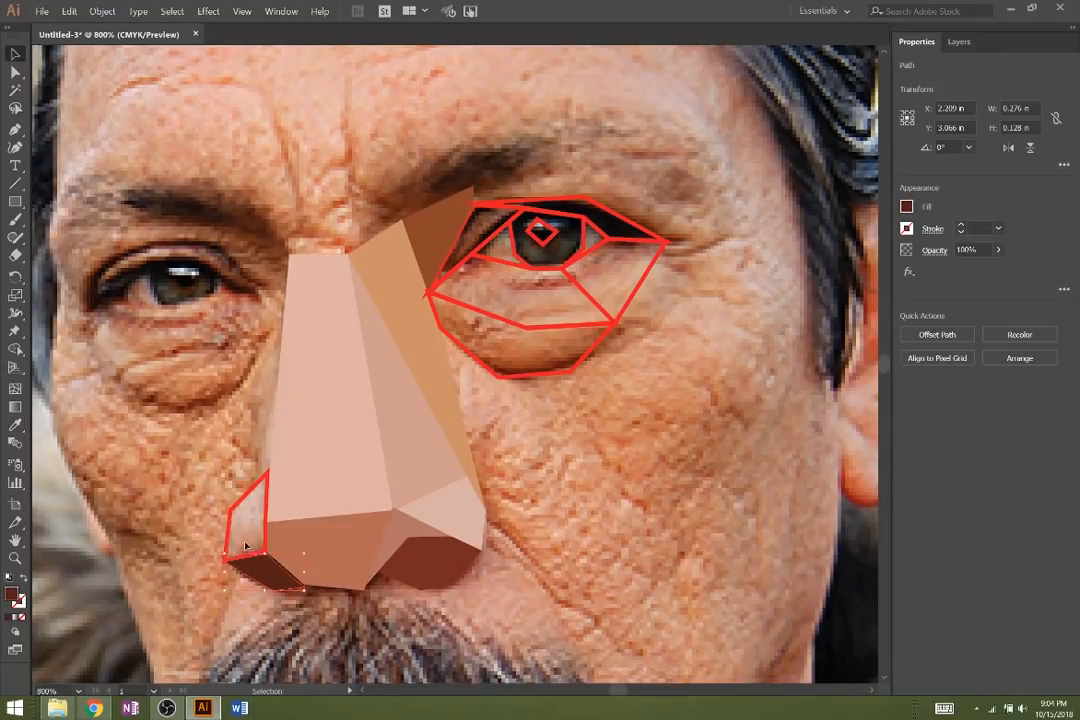
click(237, 505)
key(i)
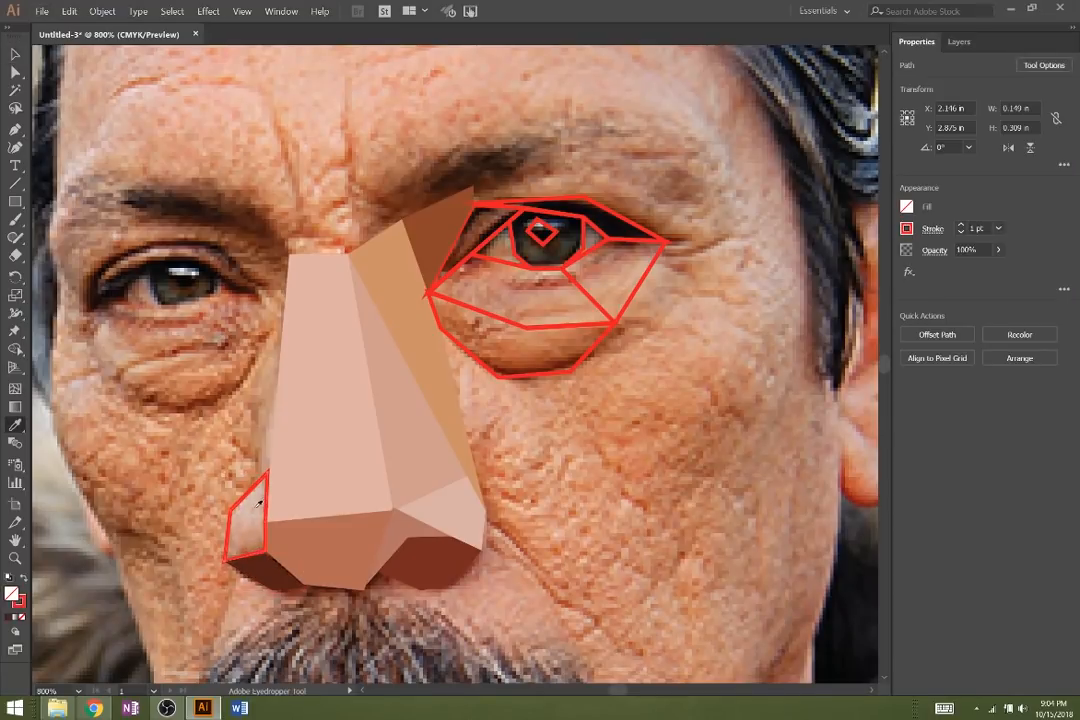
click(257, 506)
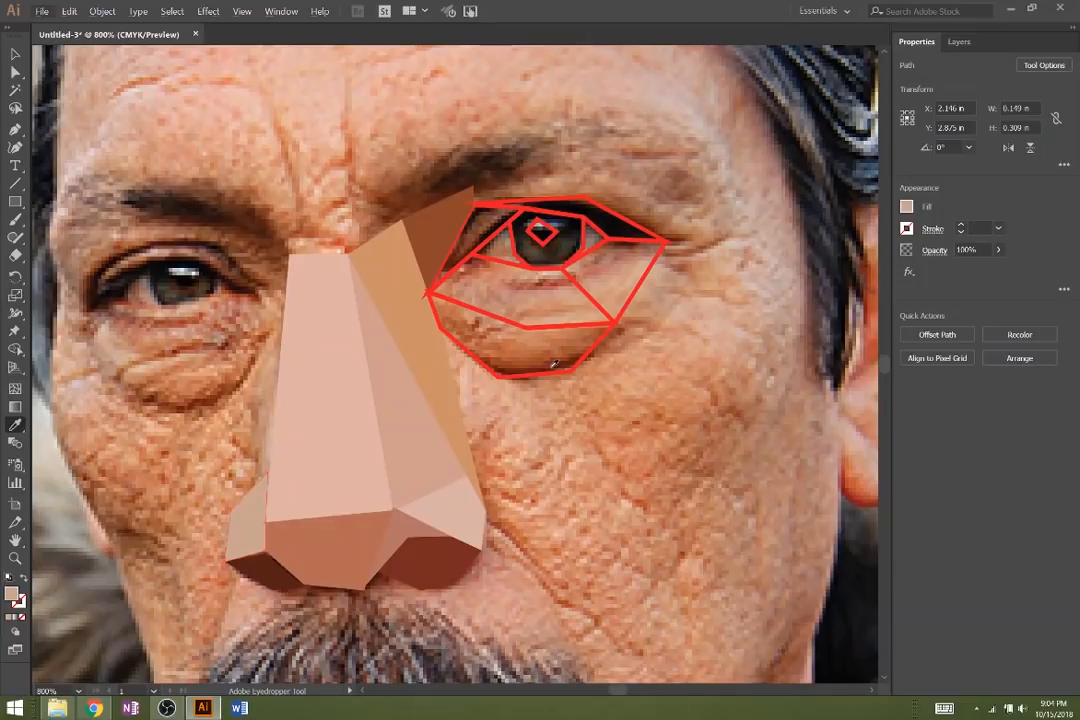
key(alt+v)
click(532, 376)
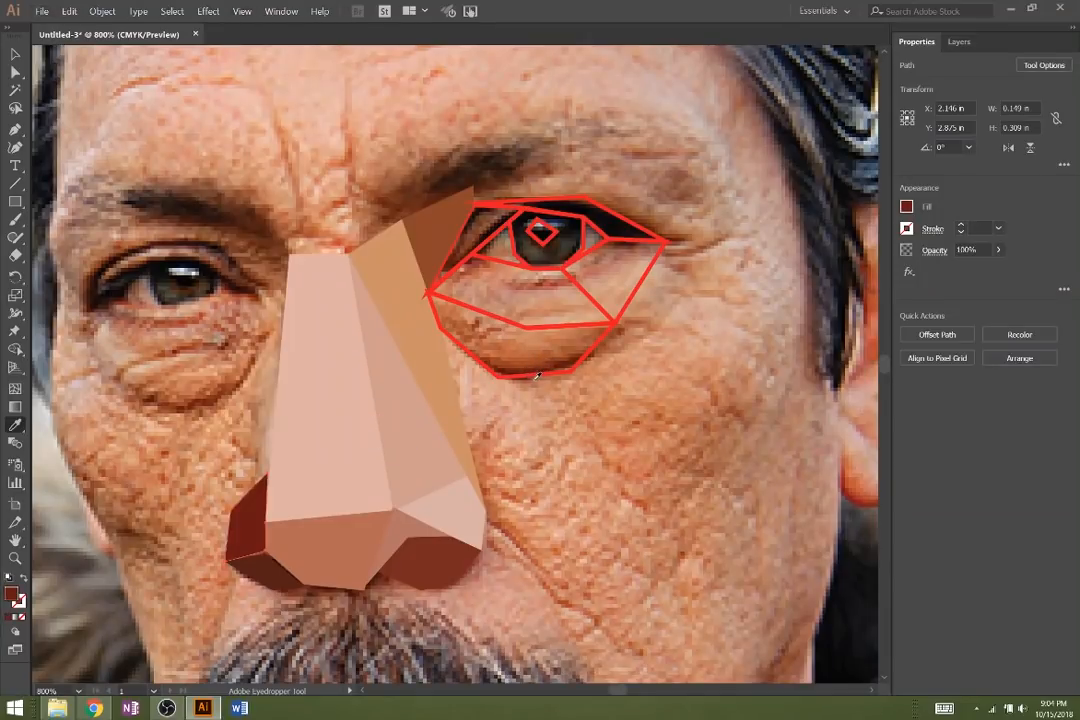
key(ctrl+z)
- Fill the under-eye bag facet with orange and the outer eye corner facet with light tan, both sampled from the photo
key(v)
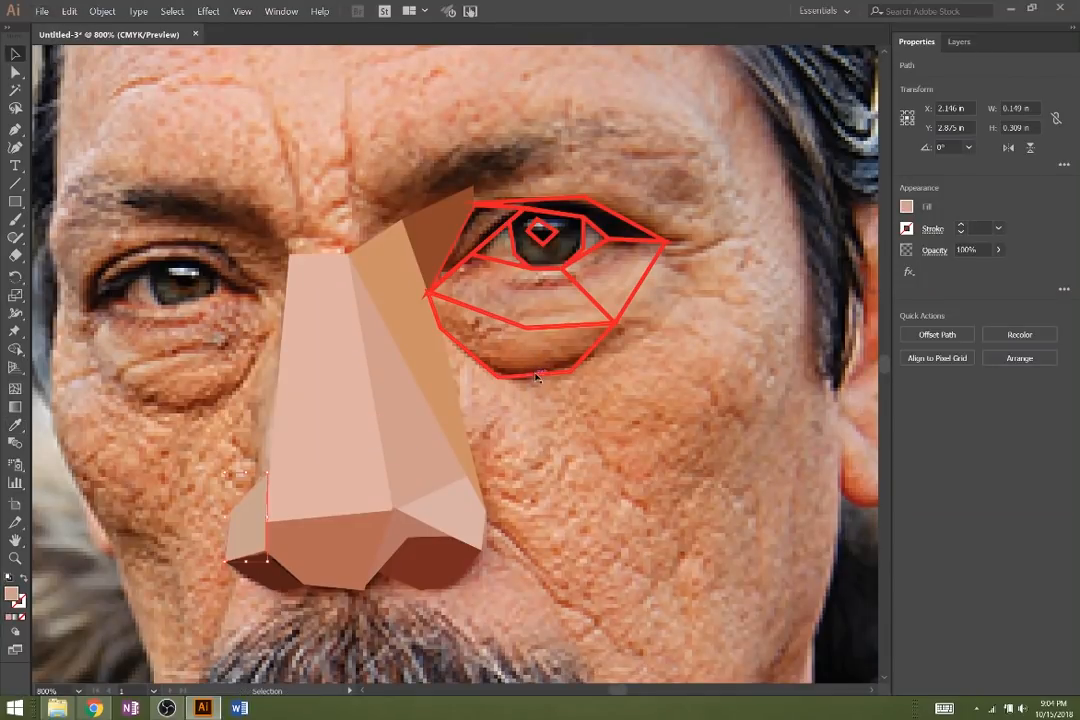
click(535, 372)
key(i)
click(510, 349)
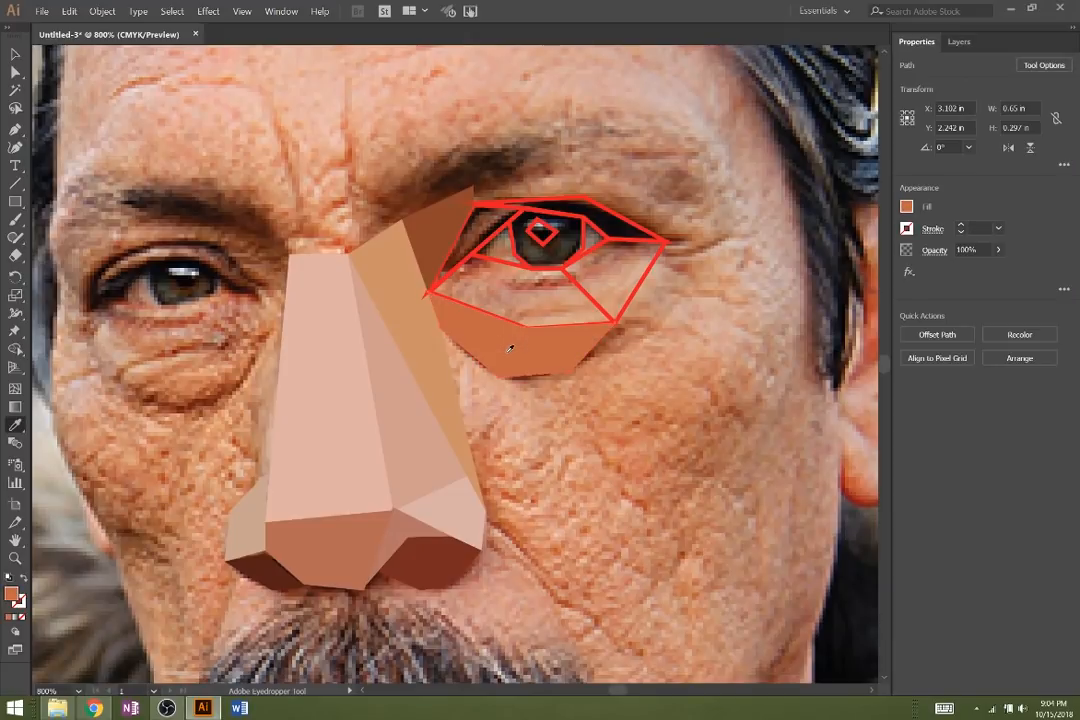
key(v)
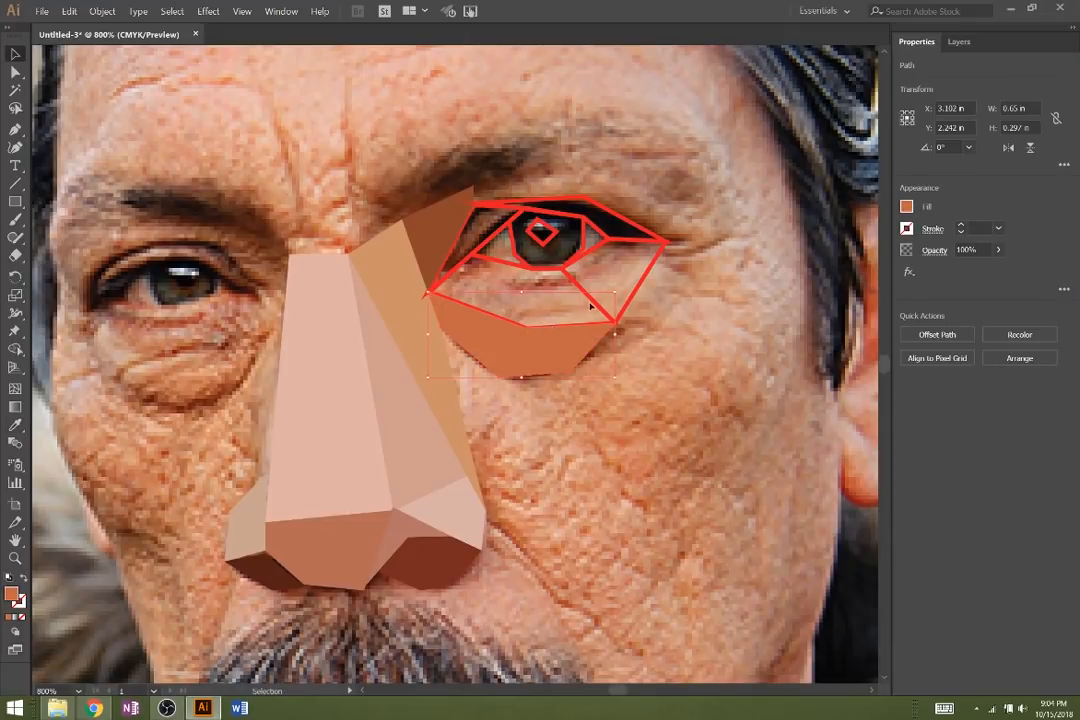
click(591, 302)
key(i)
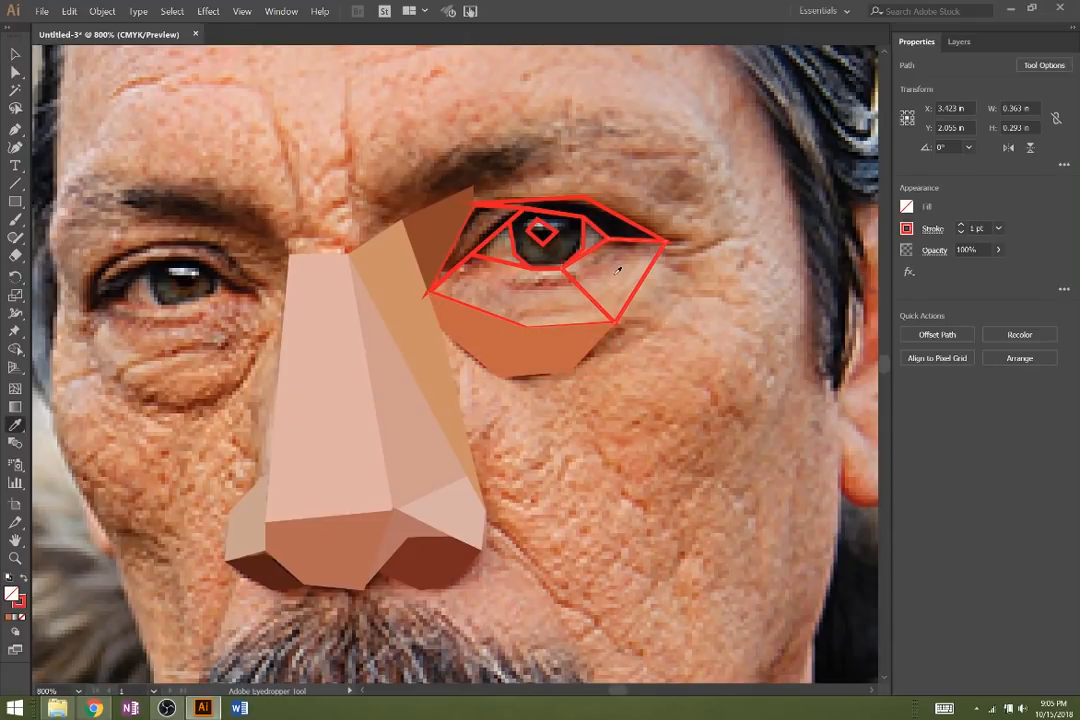
click(617, 271)
- Fill the lower eyelid facet between the eye opening and the eye bag with a dusty red sampled from the photo
key(v)
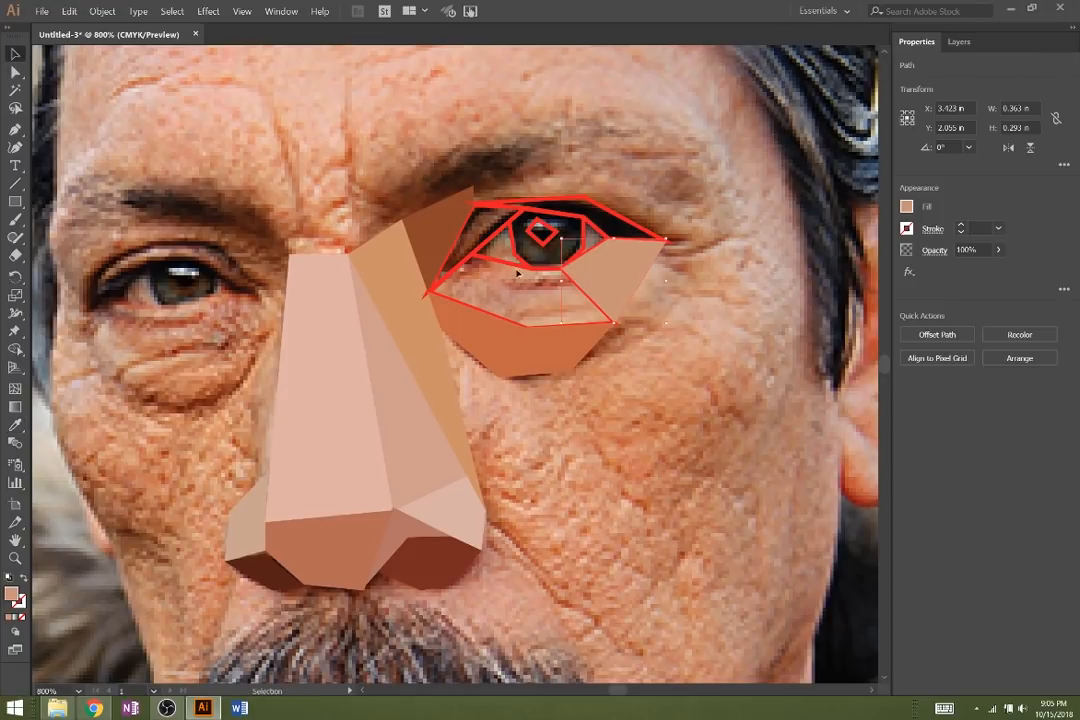
key(ctrl+shift+a)
click(426, 227)
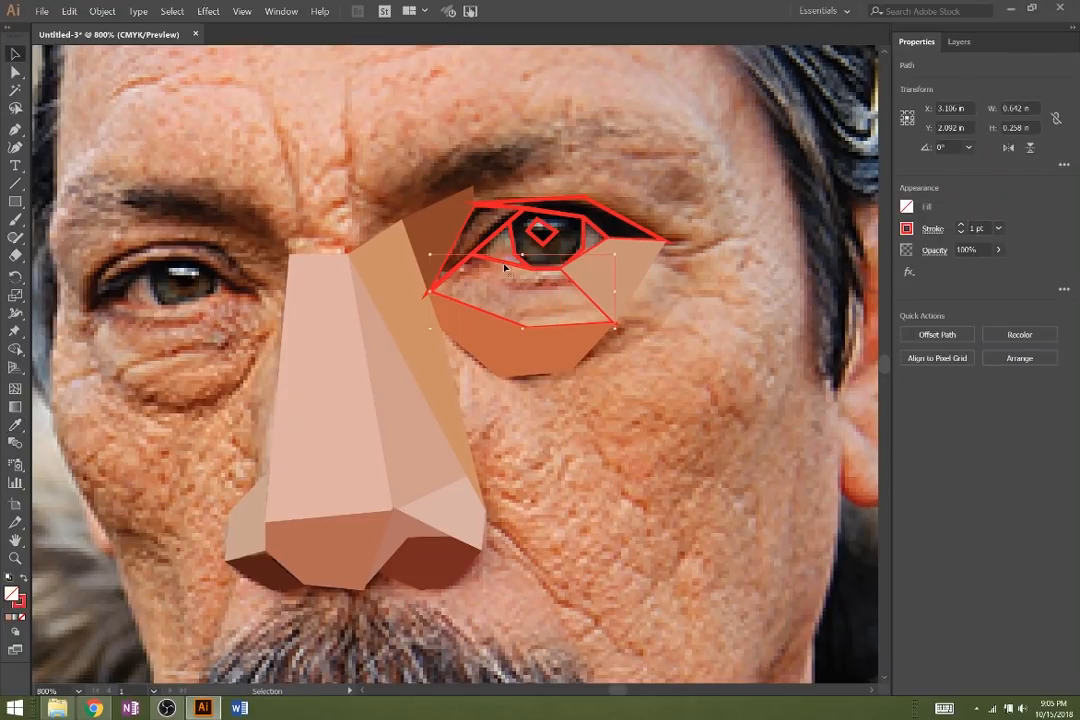
key(i)
click(517, 284)
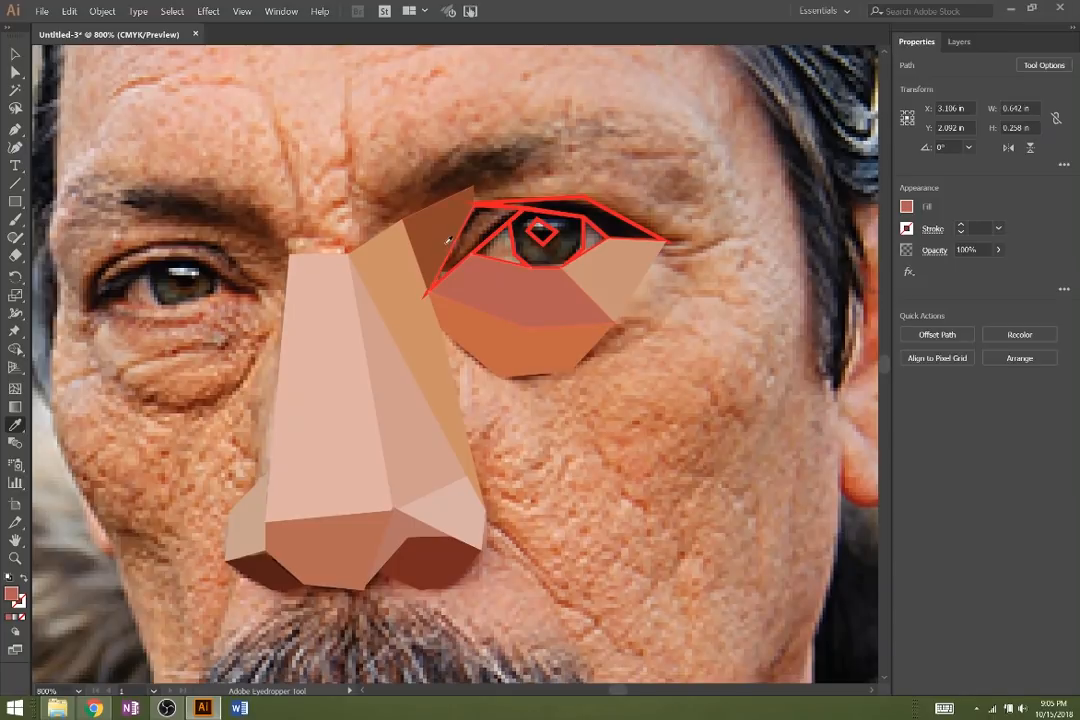
- Try to fill the eye opening outline with a brown sampled from the photo beside the iris
key(v)
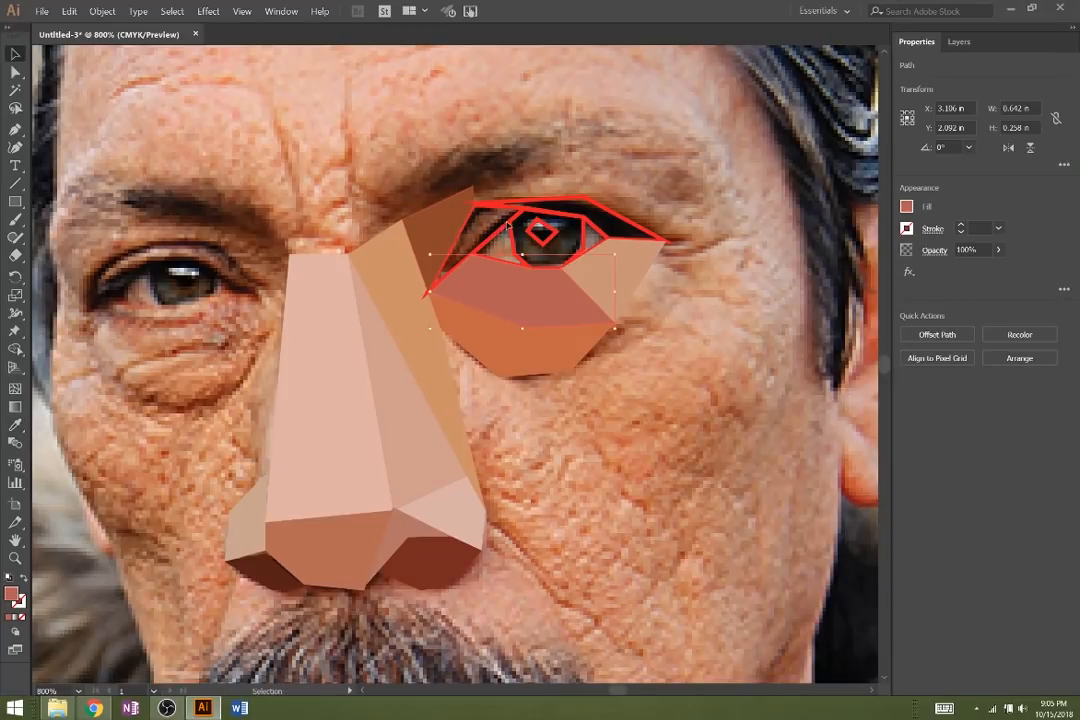
click(518, 228)
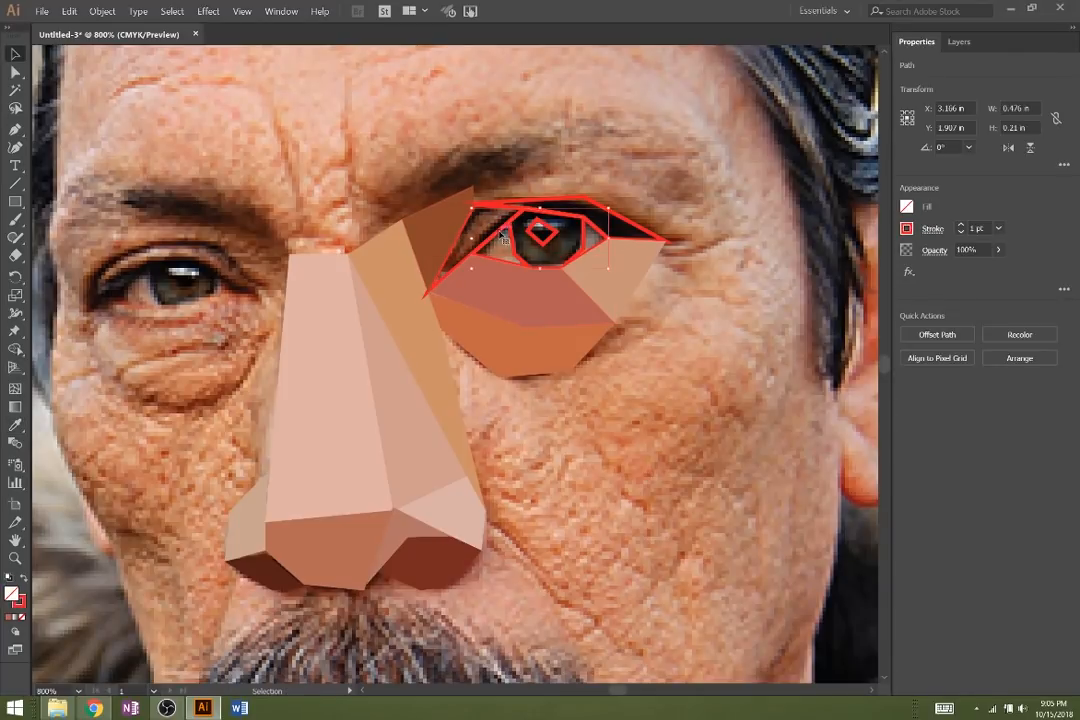
click(467, 232)
click(465, 231)
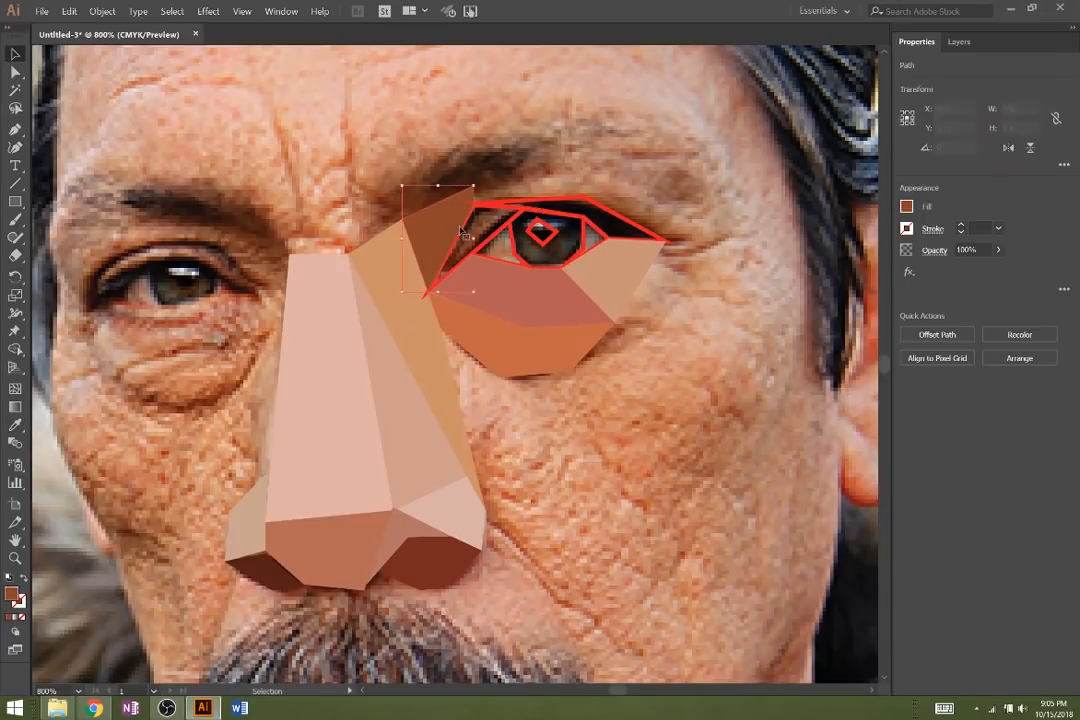
click(490, 238)
click(493, 240)
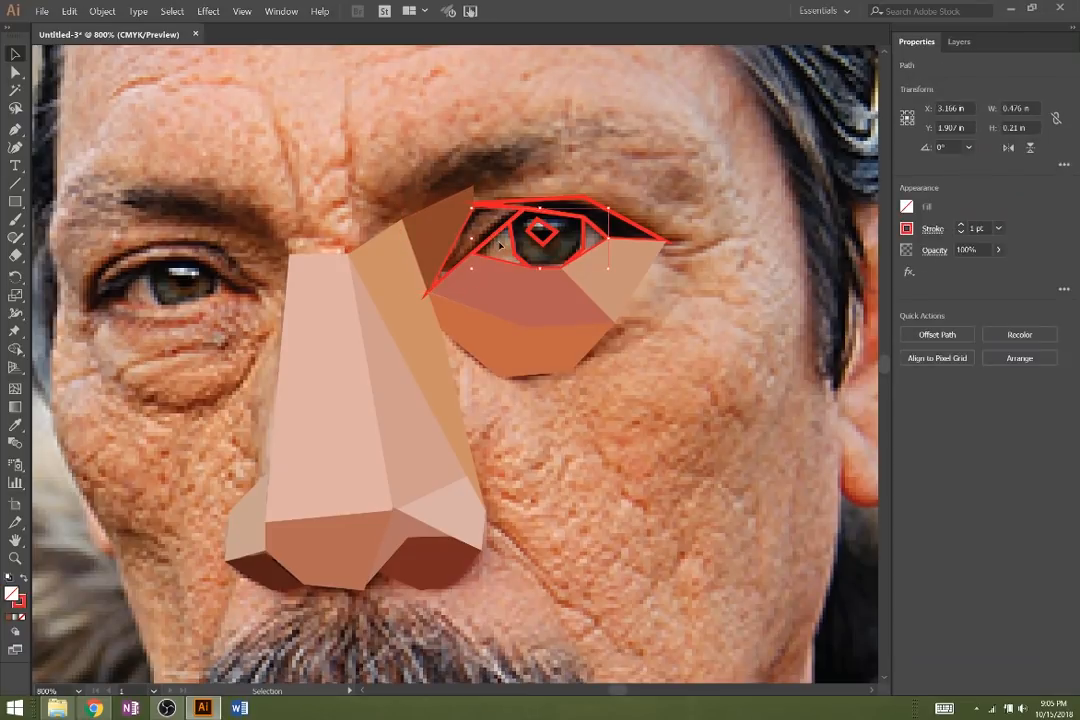
key(i)
click(507, 243)
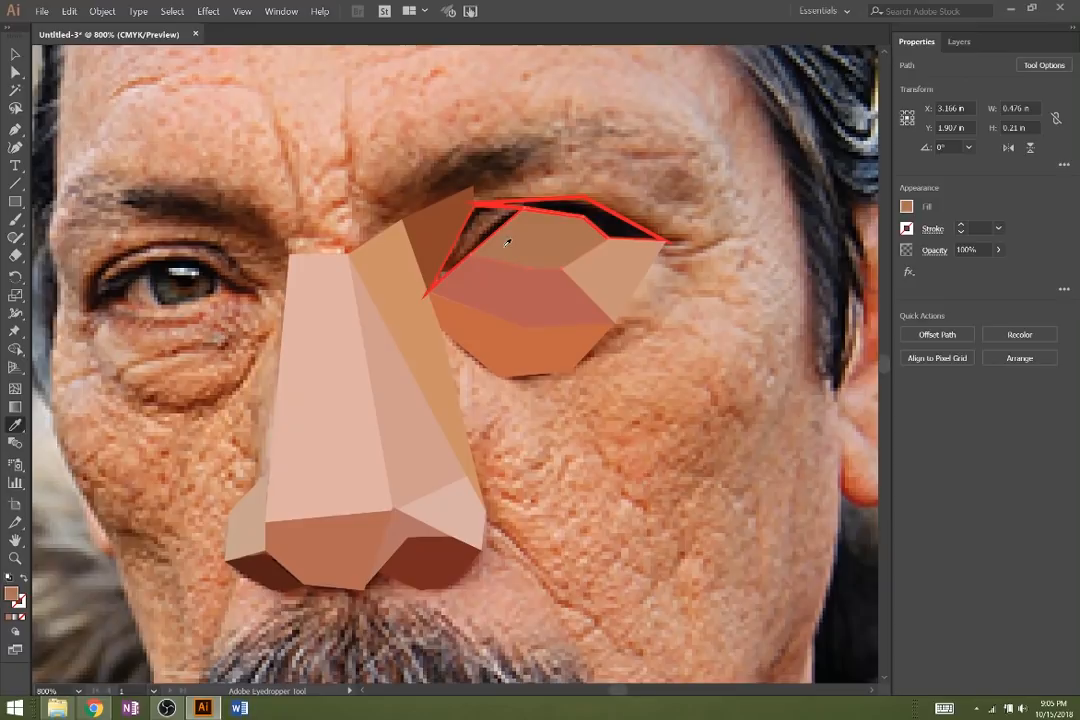
key(ctrl+z)
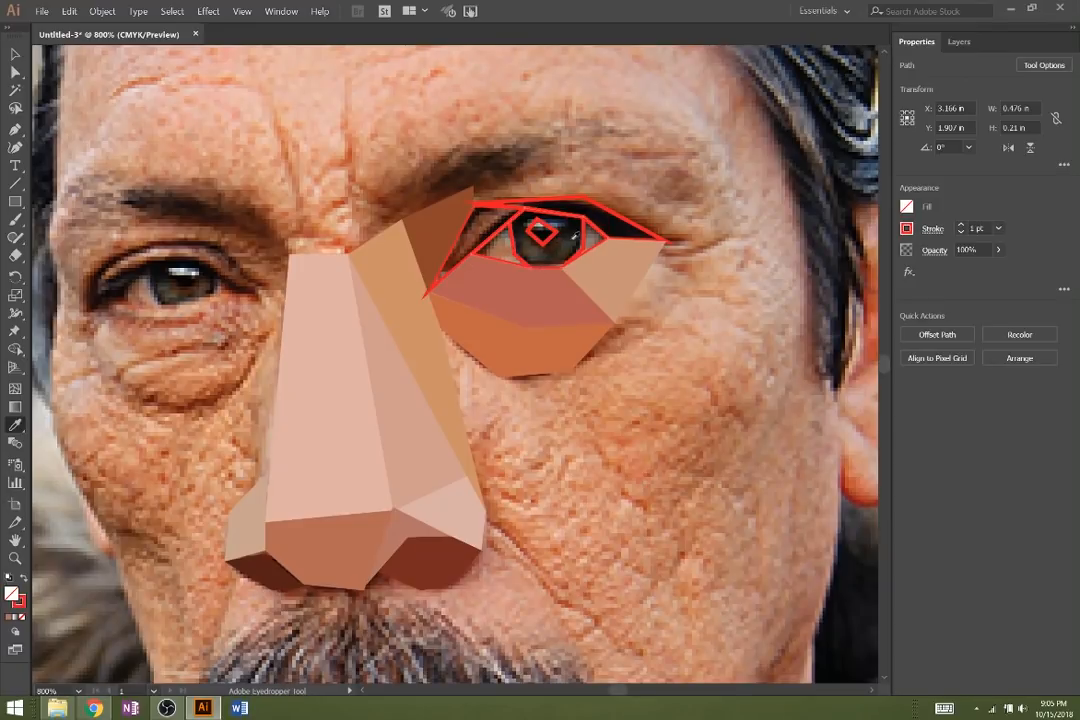
- Try filling the eye opening outline with a grayish mauve sampled from the photo and send it to the back
click(522, 227)
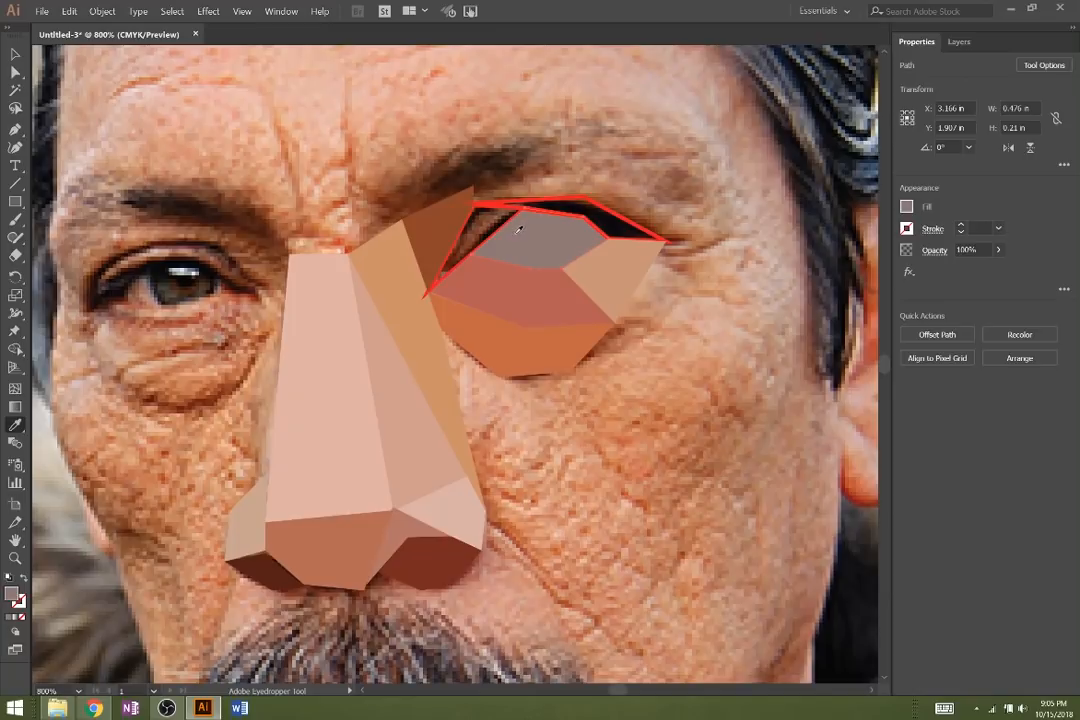
key(v)
right_click(540, 241)
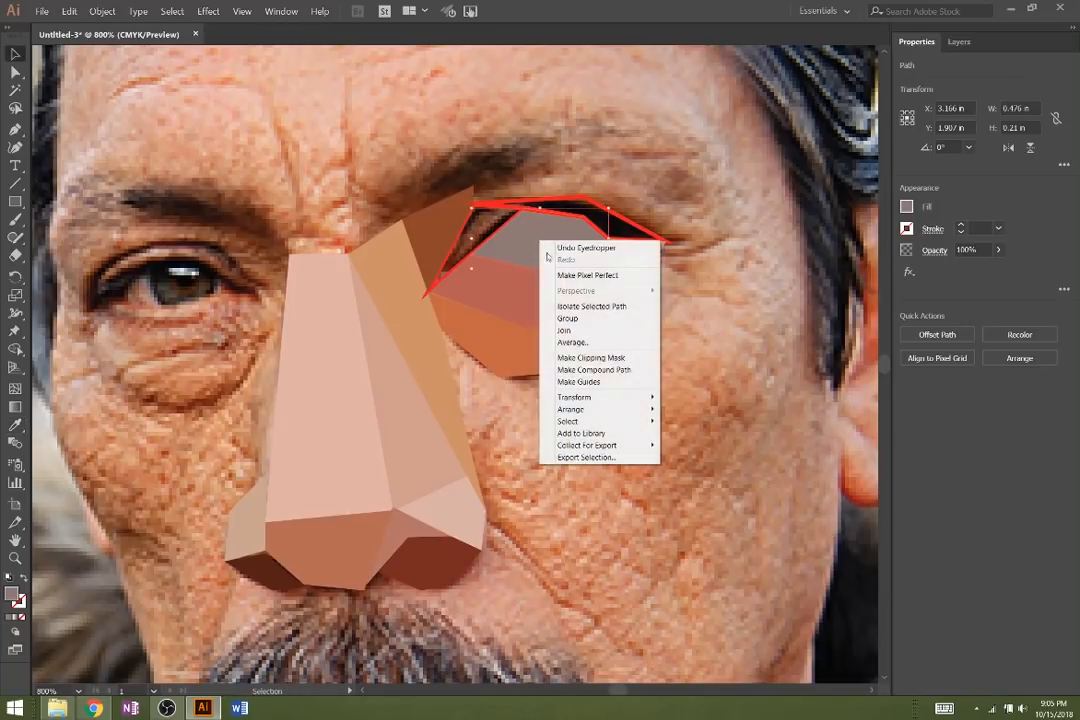
mouse_move(610, 409)
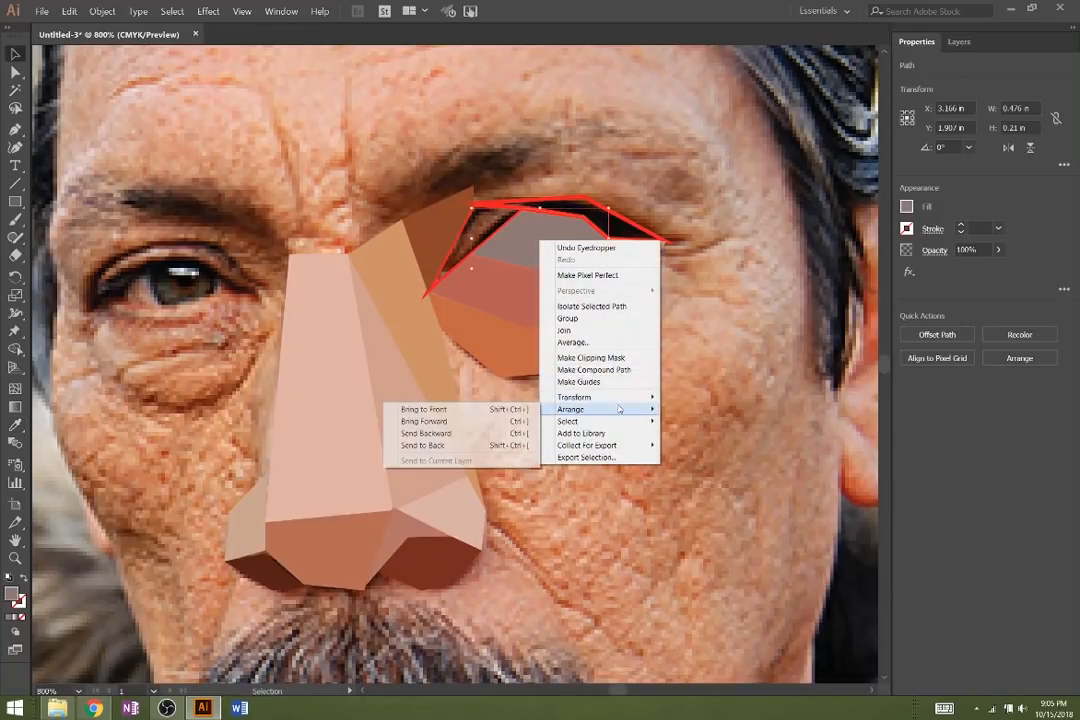
click(494, 445)
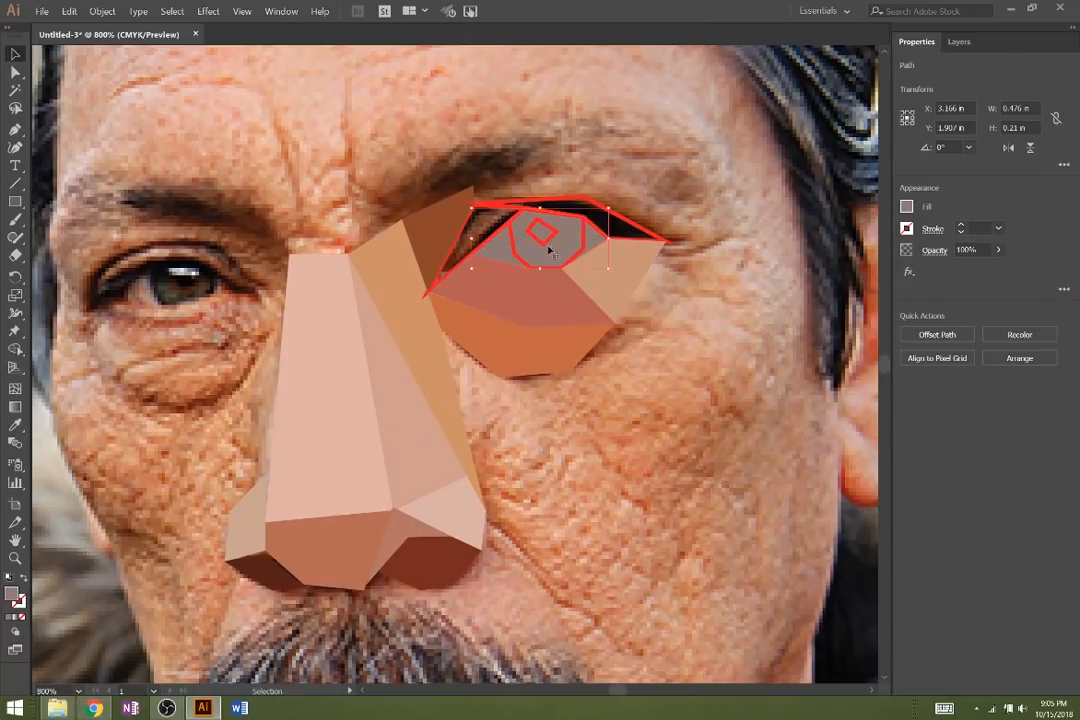
- Lower the opacity of the eye opening facet almost to zero to reveal the iris and pupil in the photo
click(997, 250)
drag(980, 270, 944, 269)
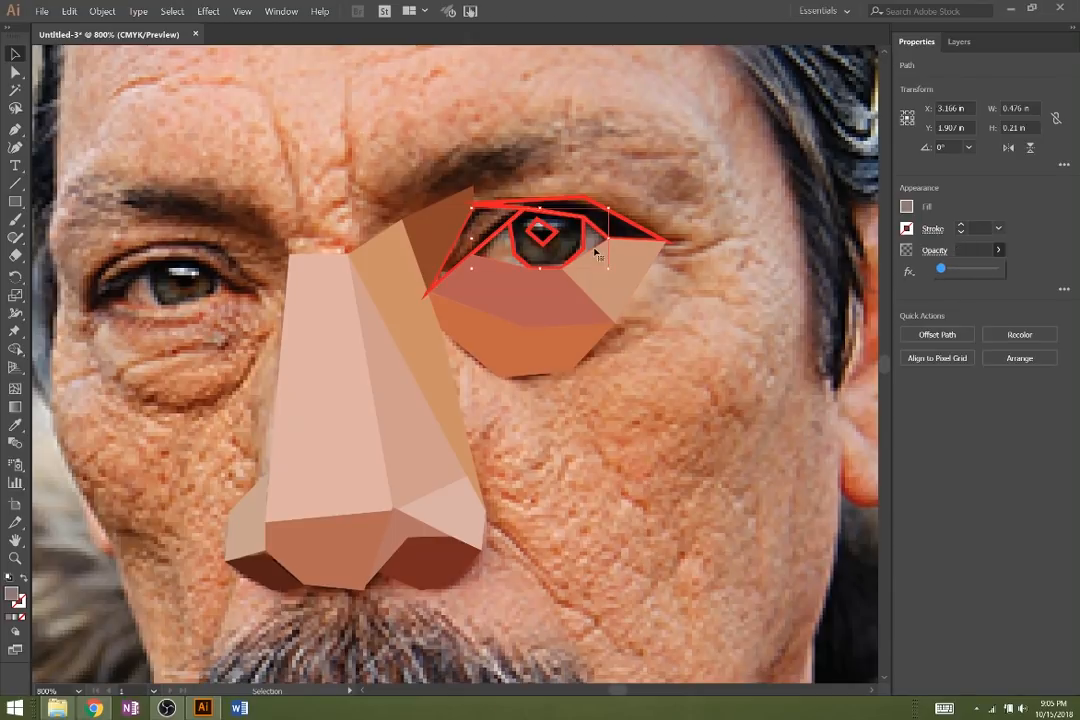
click(553, 242)
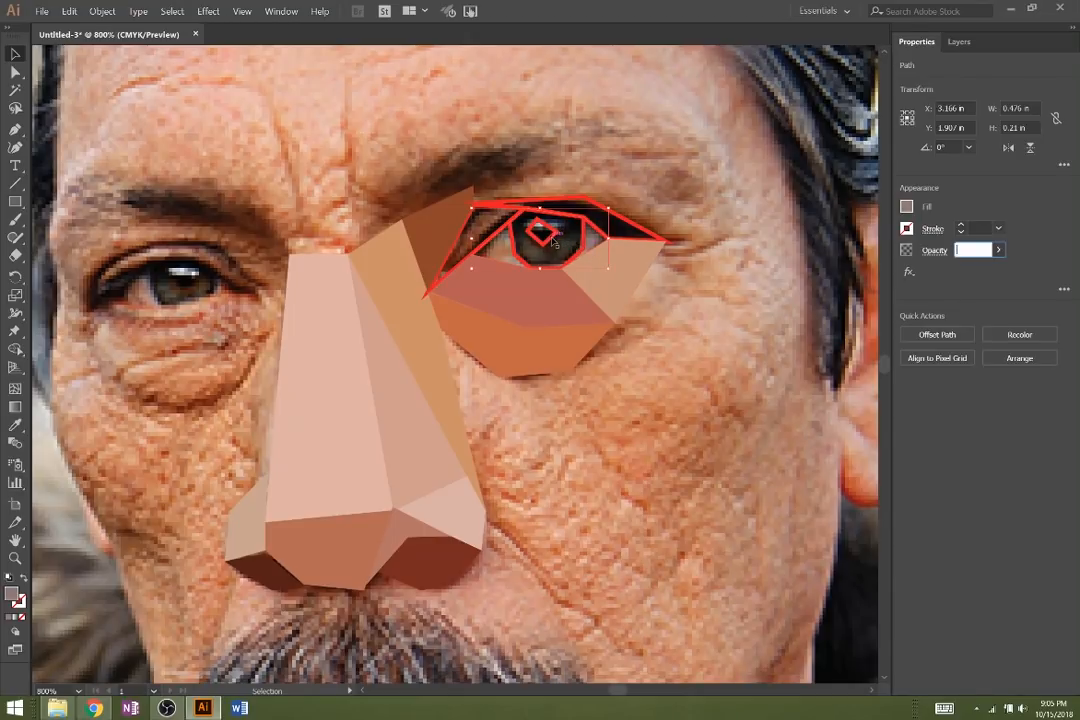
click(953, 263)
- Try to fill the pupil diamond with a dark color sampled from the photo and set its opacity to 100%
click(540, 231)
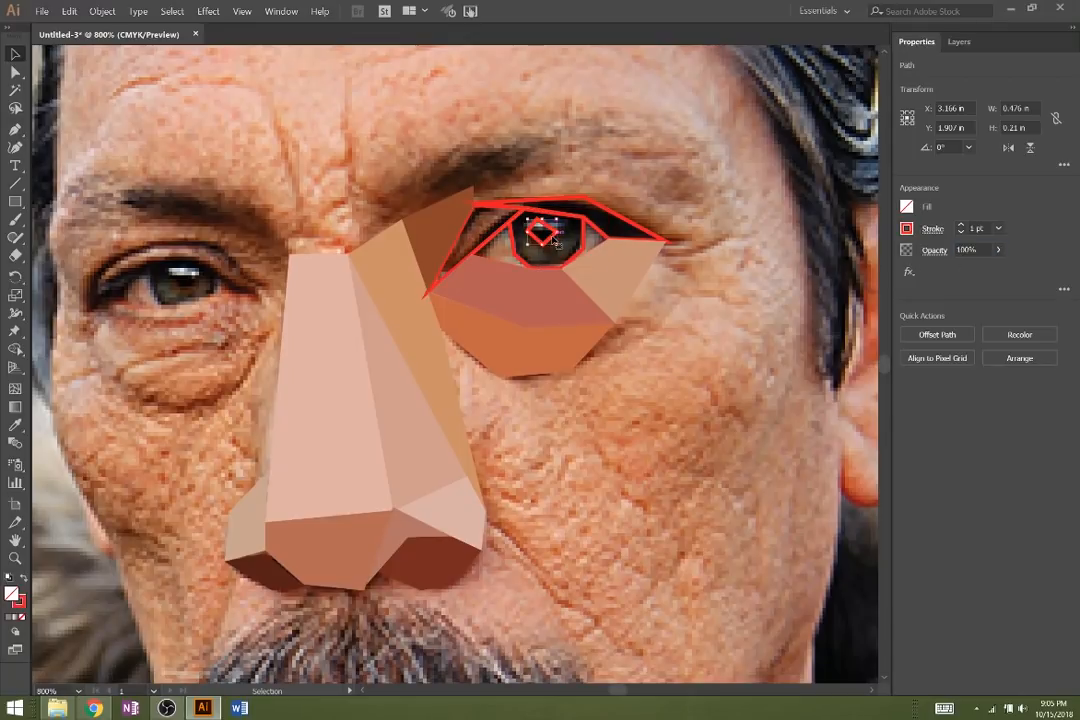
key(i)
click(548, 234)
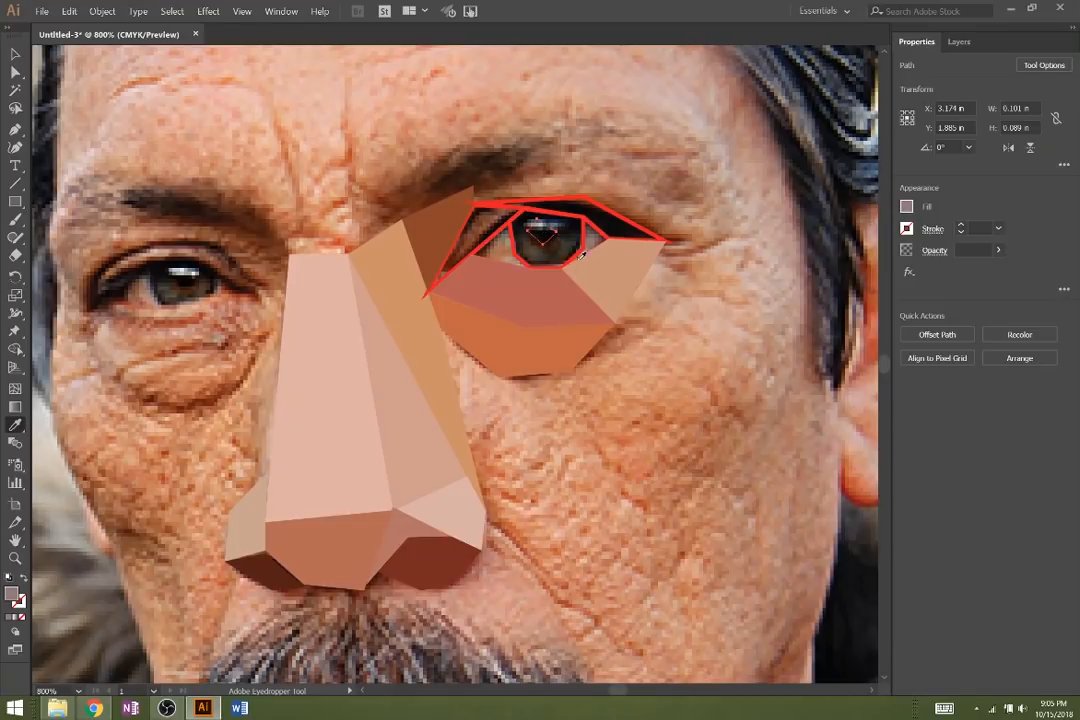
click(996, 251)
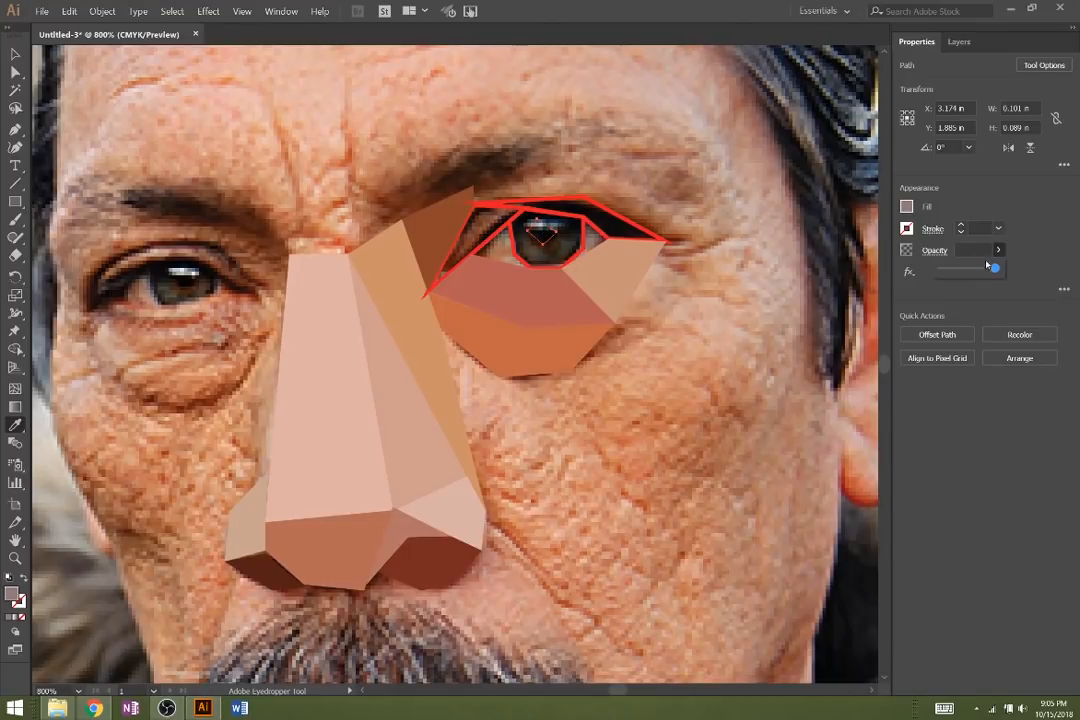
drag(994, 270, 1043, 273)
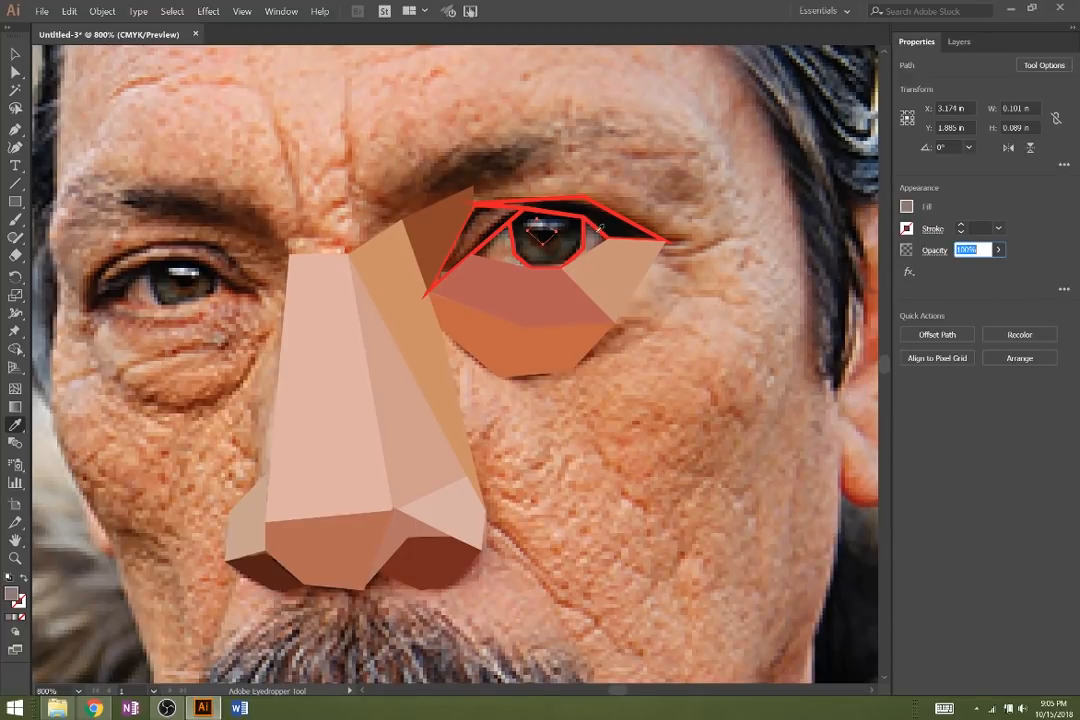
click(544, 236)
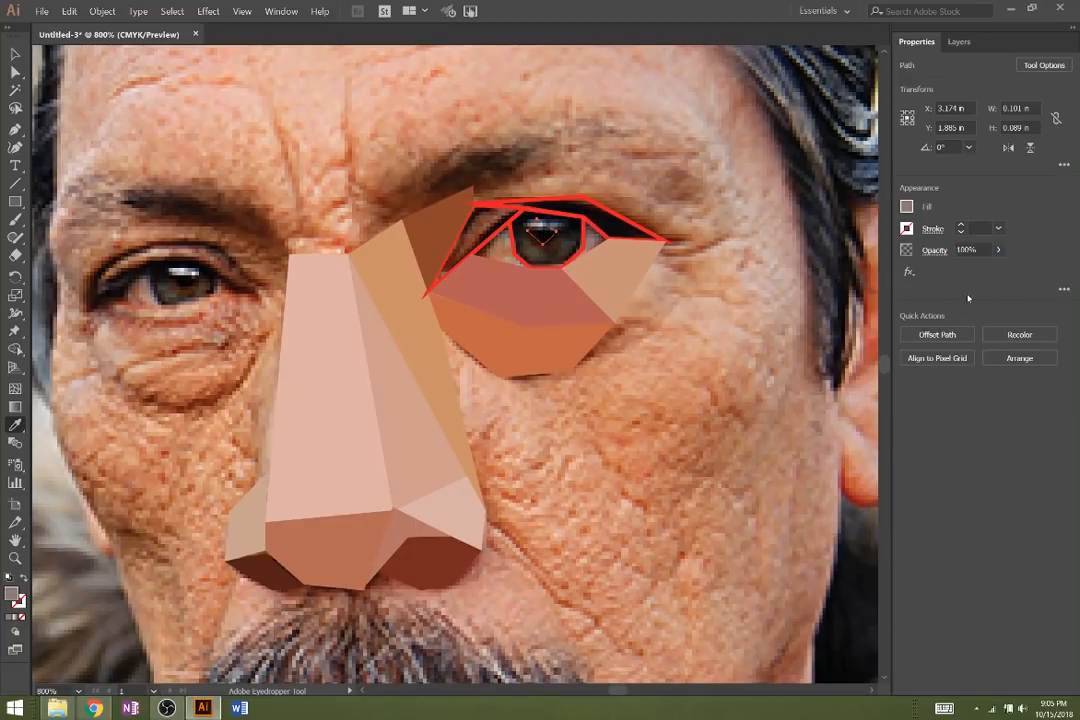
- Try to fill the iris outline with a dark color sampled from the photo's iris
click(16, 53)
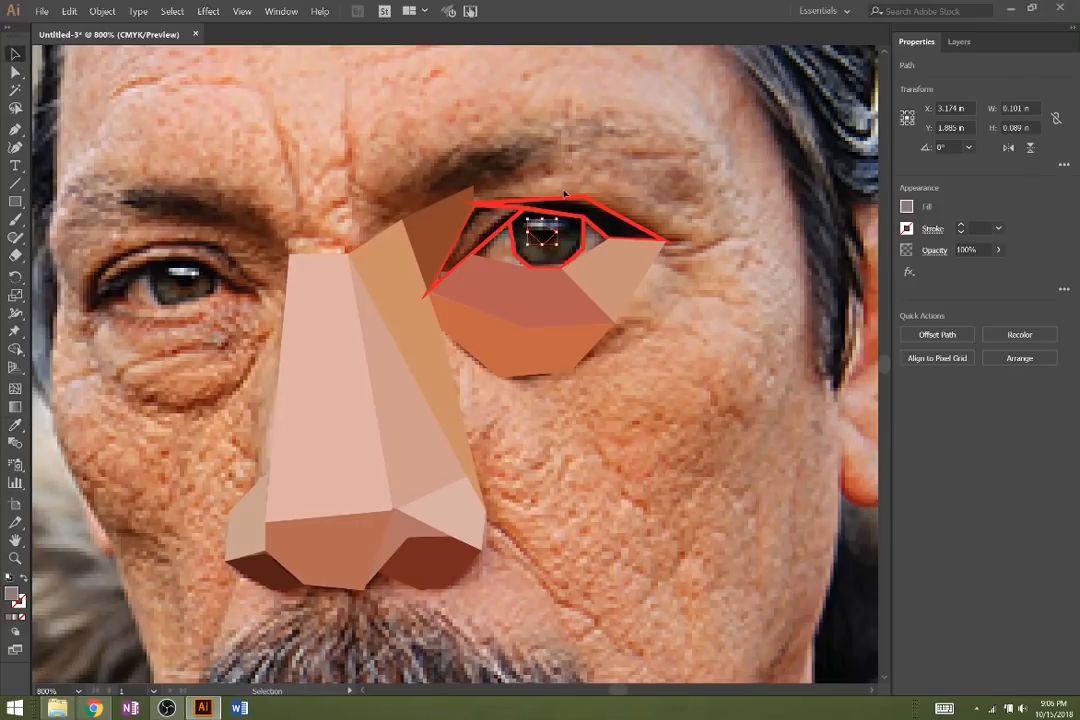
click(585, 242)
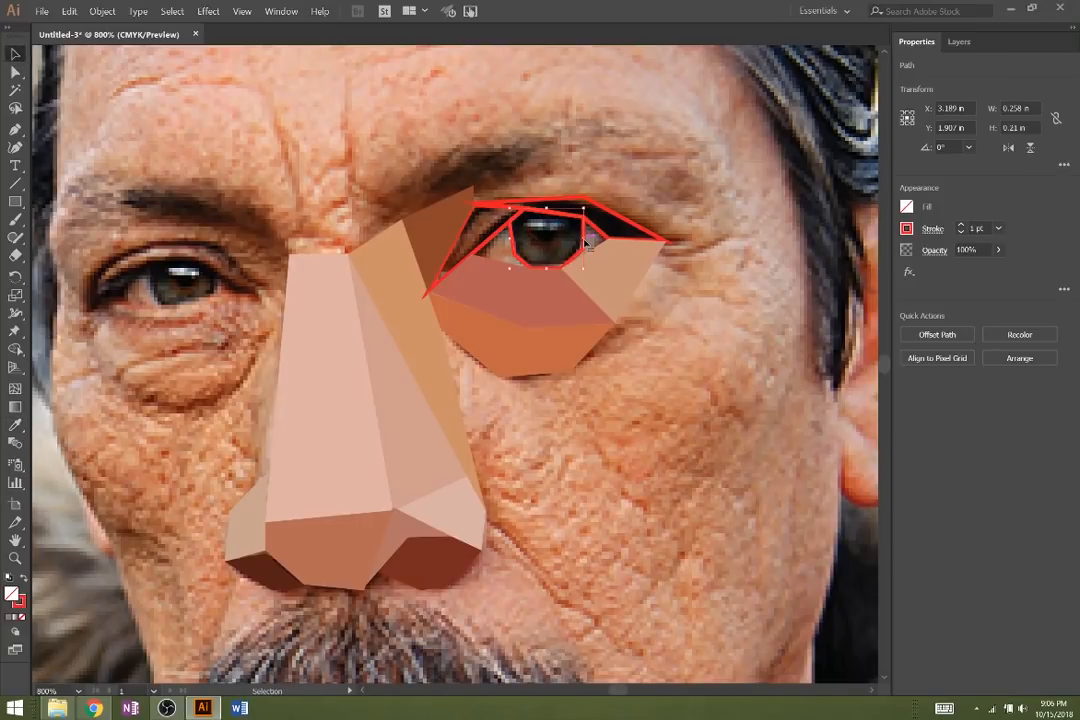
key(i)
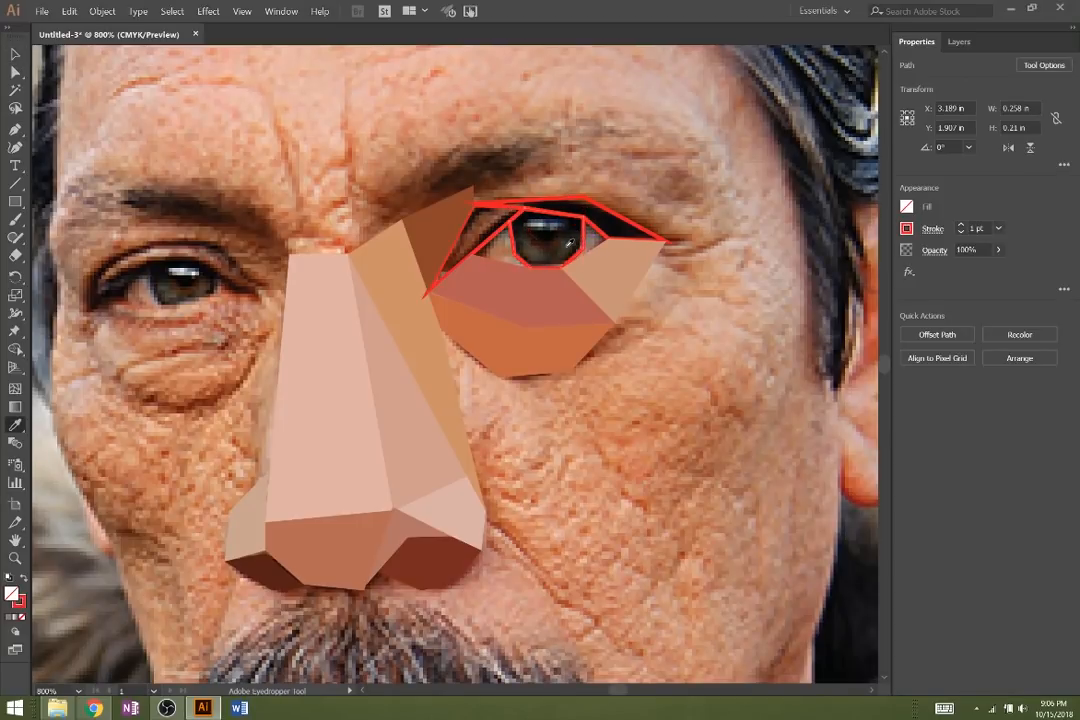
click(570, 243)
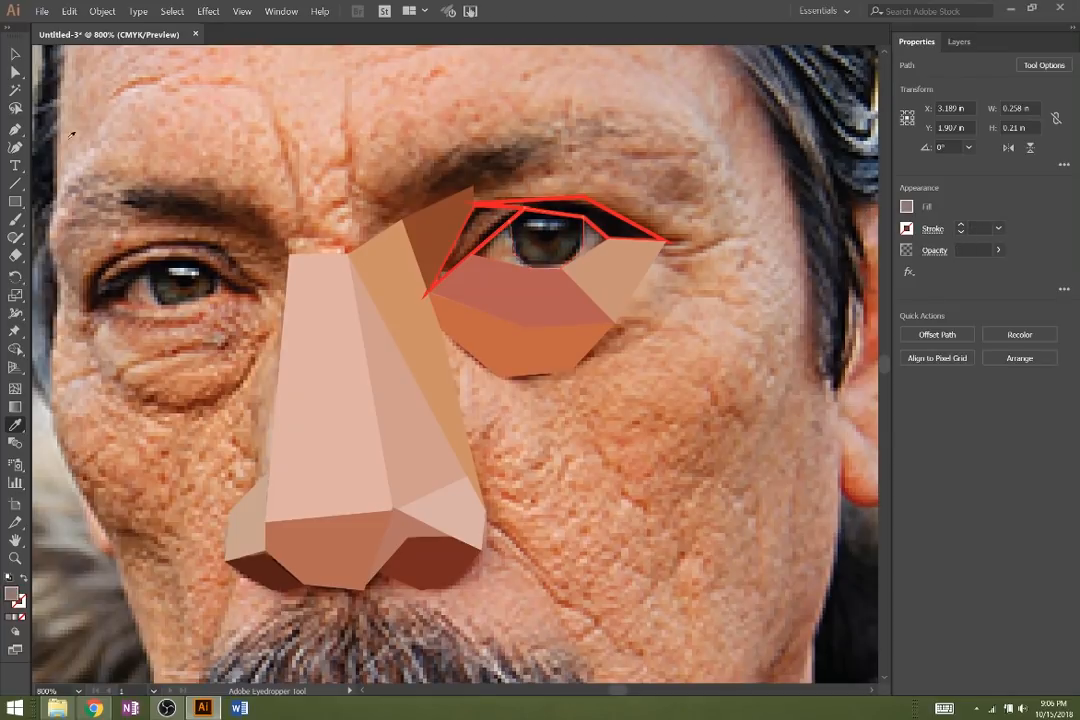
- Undo the fill, opacity and stacking changes made to the iris, pupil diamond and eye opening outlines
key(ctrl+z)
key(ctrl+z)
key(ctrl+z)
key(ctrl+z)
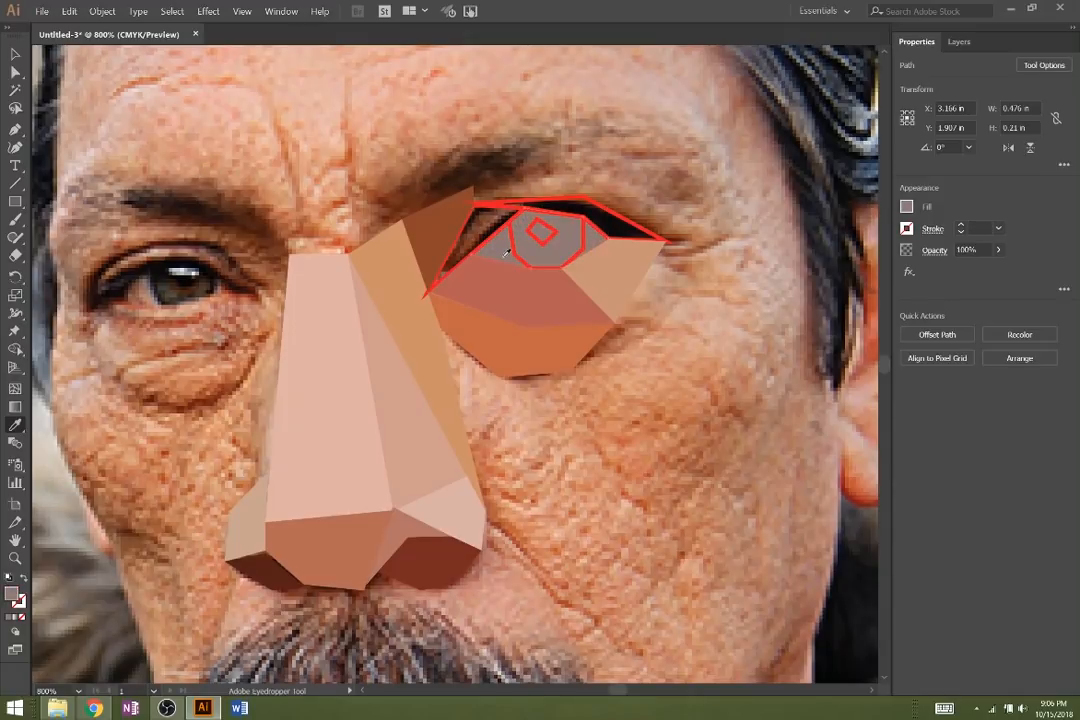
key(v)
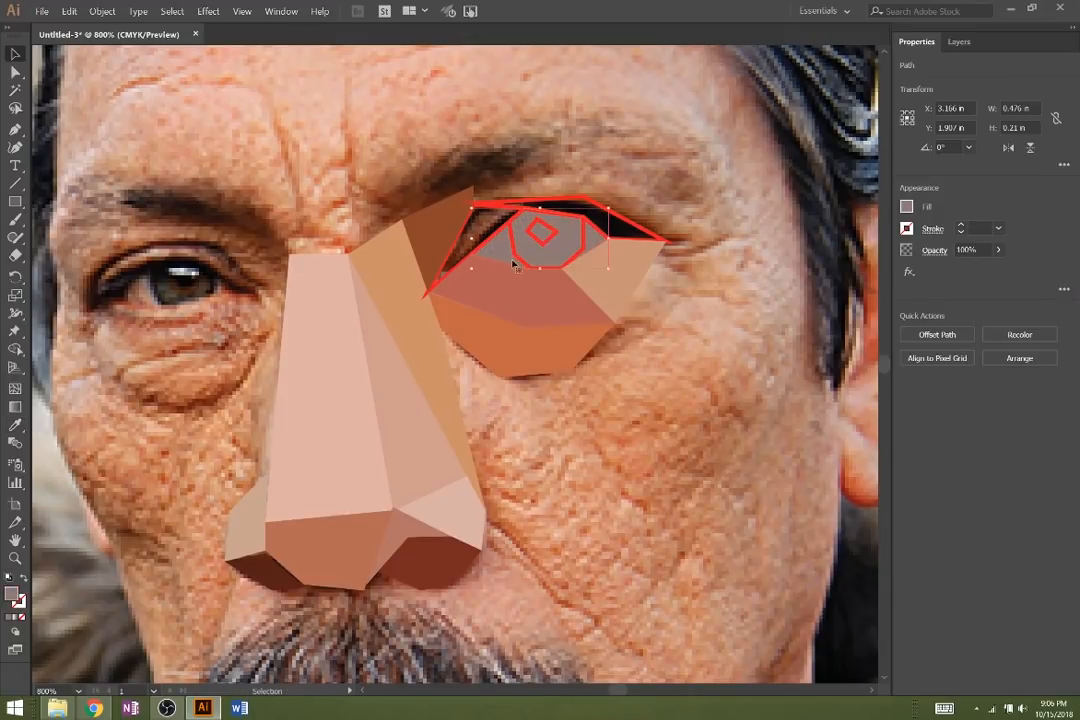
key(ctrl+z)
key(ctrl+z)
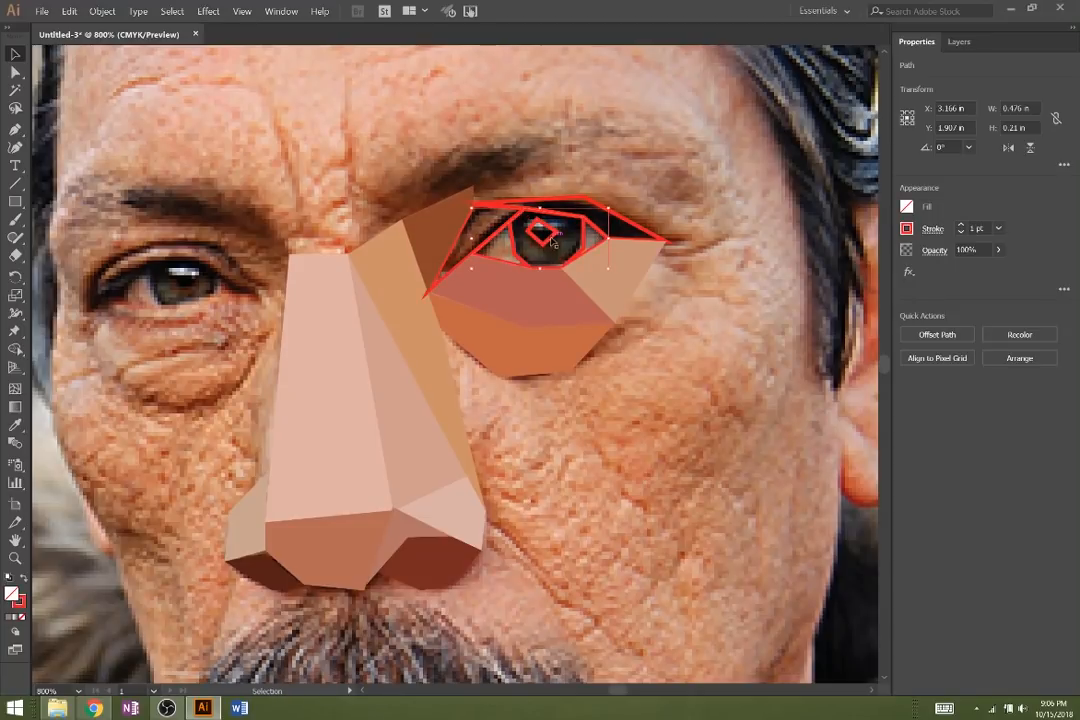
- Fill the pupil diamond and the iris outline with dark gray tones sampled from the photo's iris
click(542, 232)
key(i)
click(544, 229)
ctrl+click(570, 238)
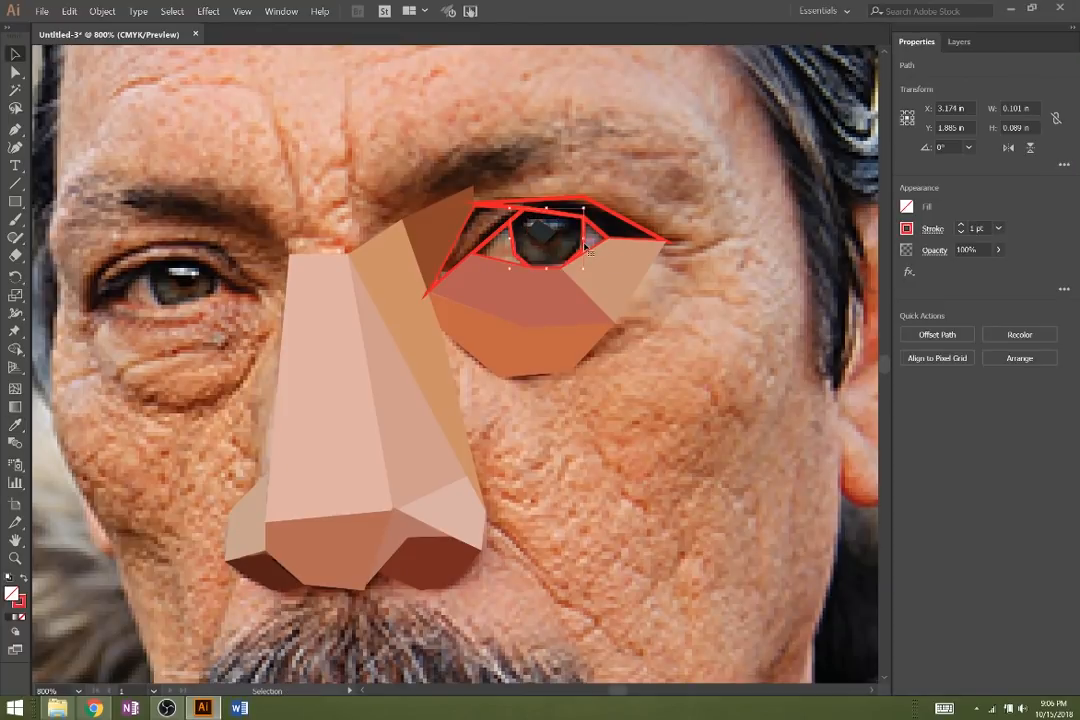
click(572, 238)
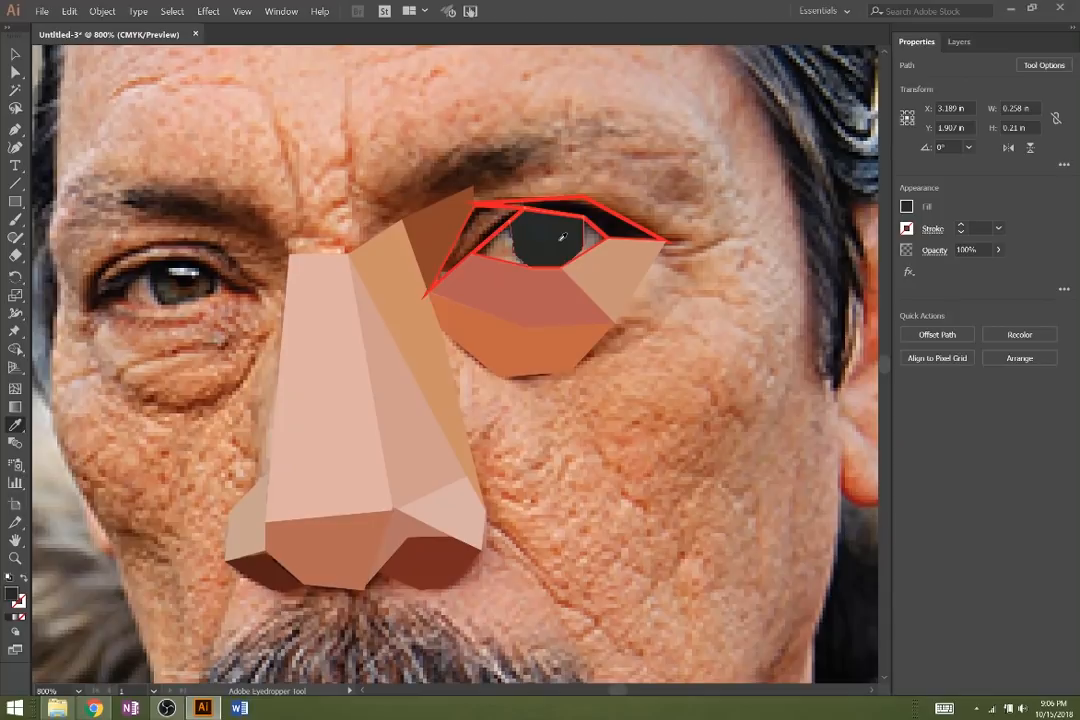
- Send the dark iris facet backward twice and finally to the back so that it lies behind the pupil diamond
key(v)
right_click(558, 241)
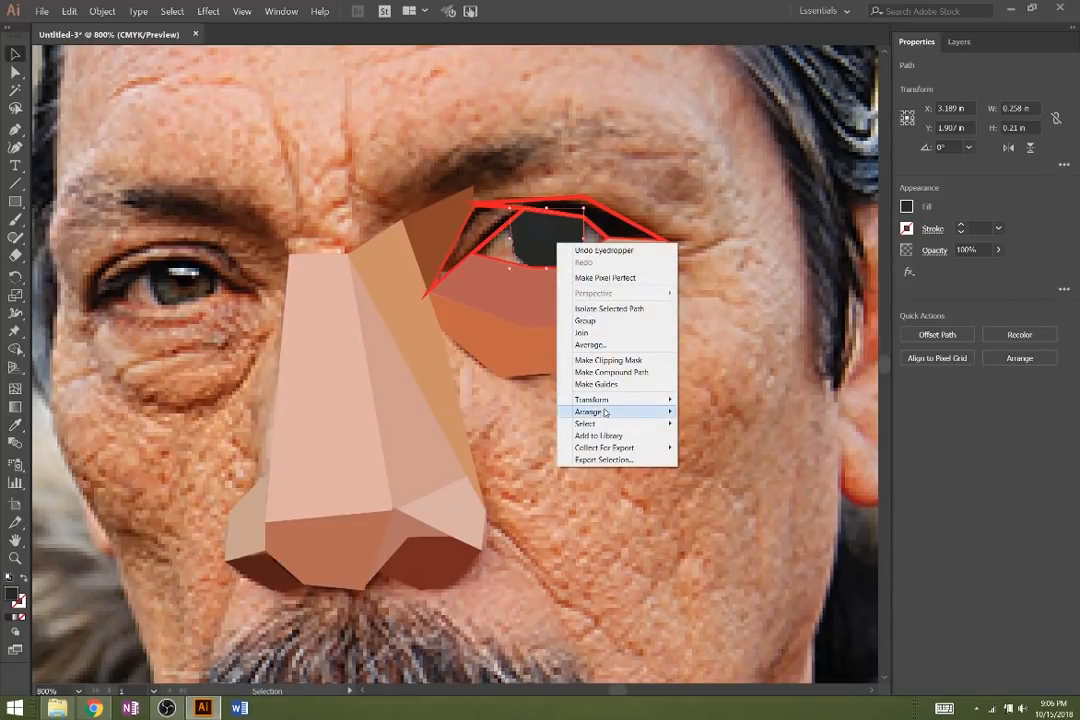
mouse_move(604, 412)
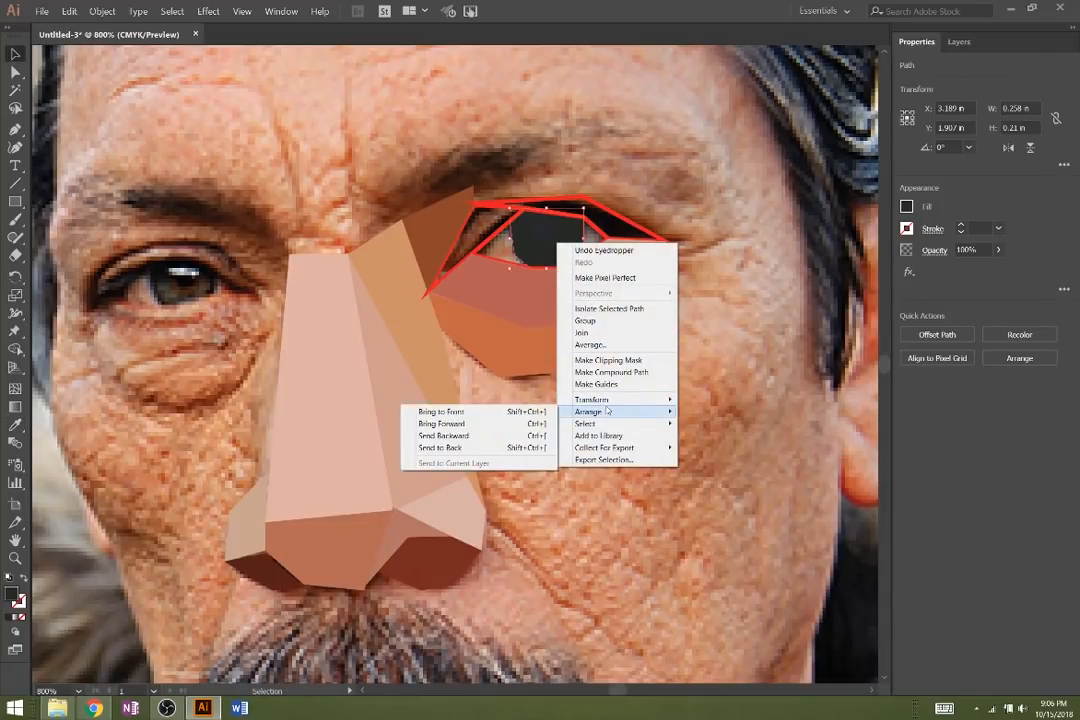
click(531, 436)
right_click(550, 248)
mouse_move(605, 415)
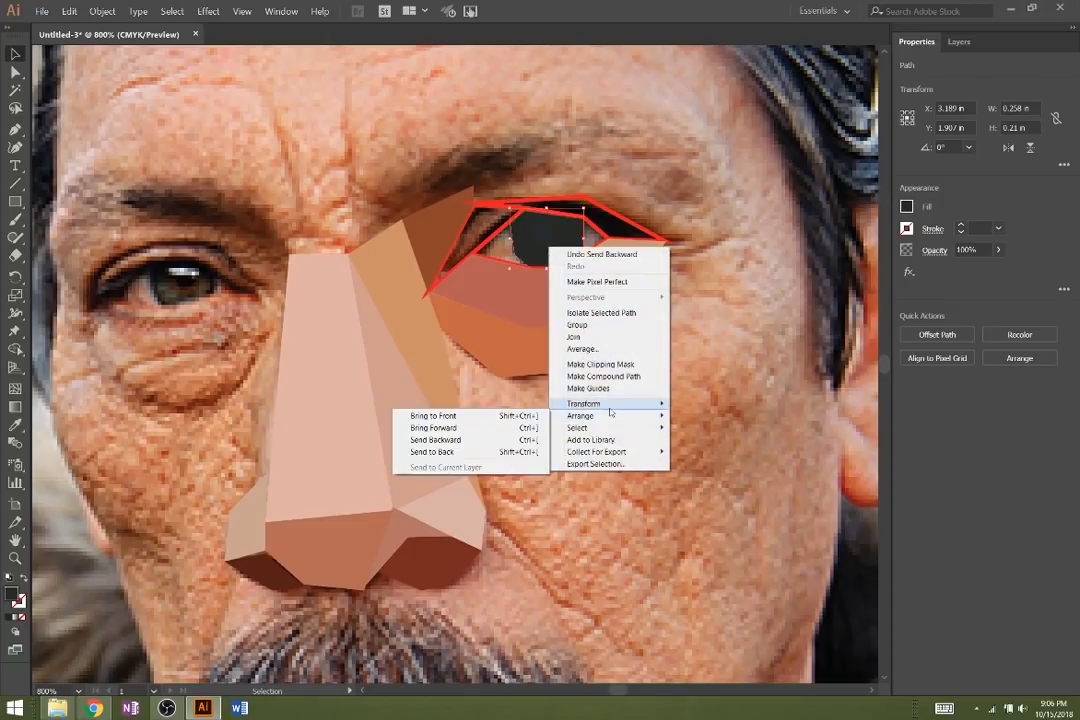
click(457, 440)
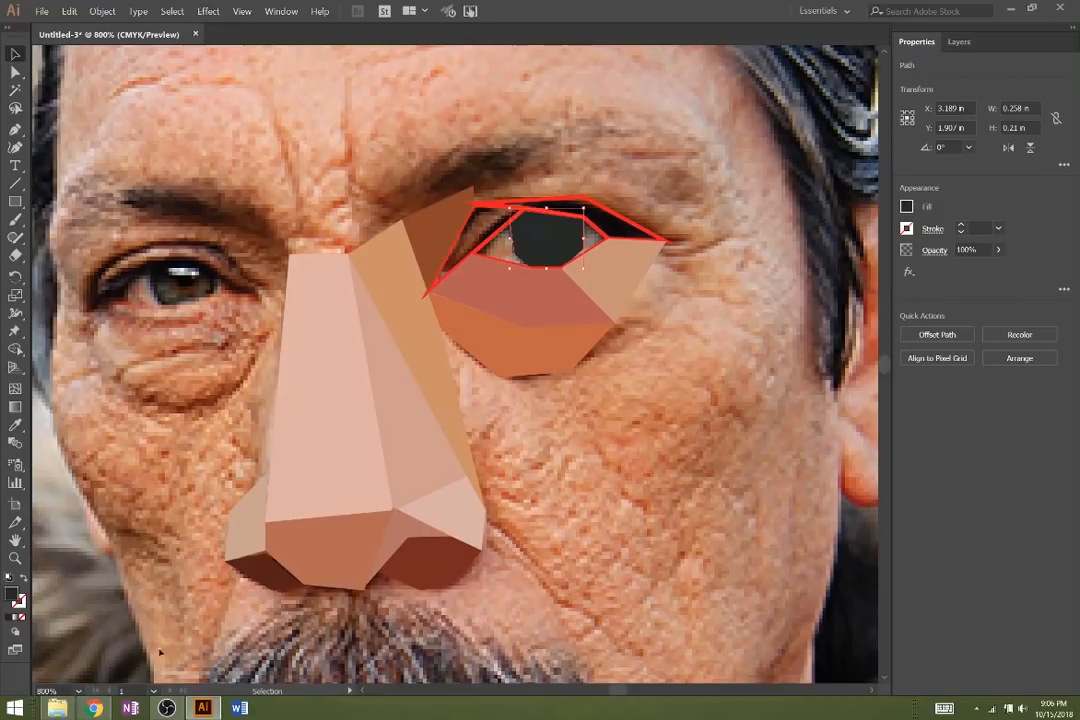
right_click(529, 240)
click(508, 240)
right_click(530, 242)
mouse_move(575, 410)
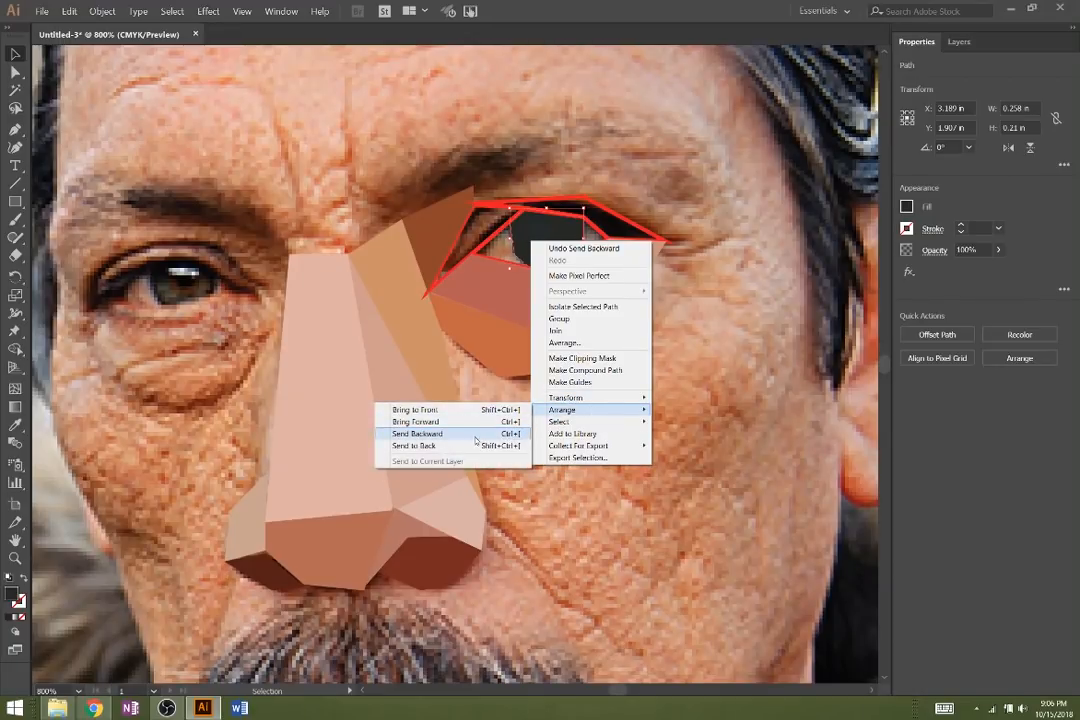
click(505, 445)
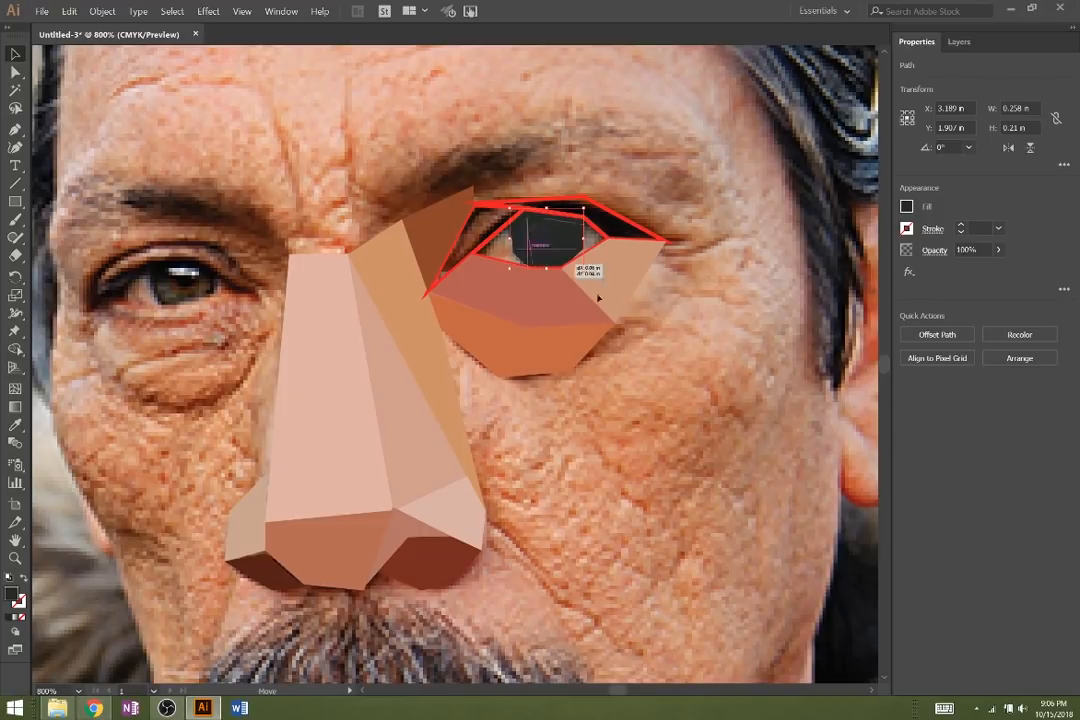
- Move the iris facet onto the cheek, place the pupil diamond on it, and move both together back into the eye opening
drag(539, 261, 640, 336)
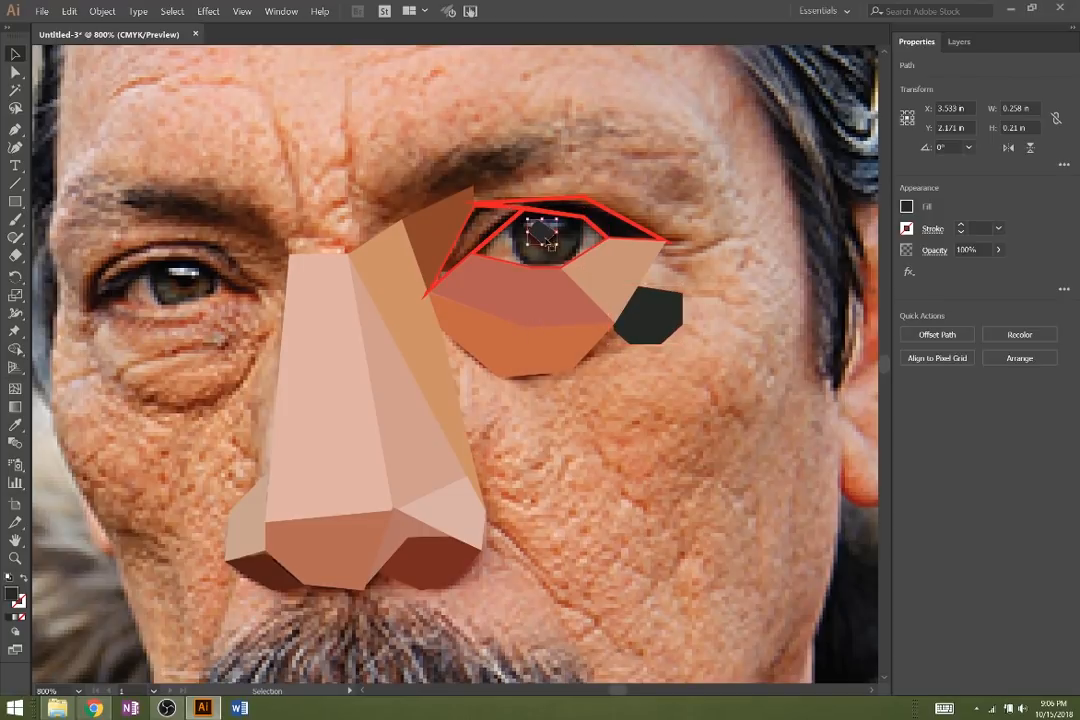
drag(546, 244, 648, 318)
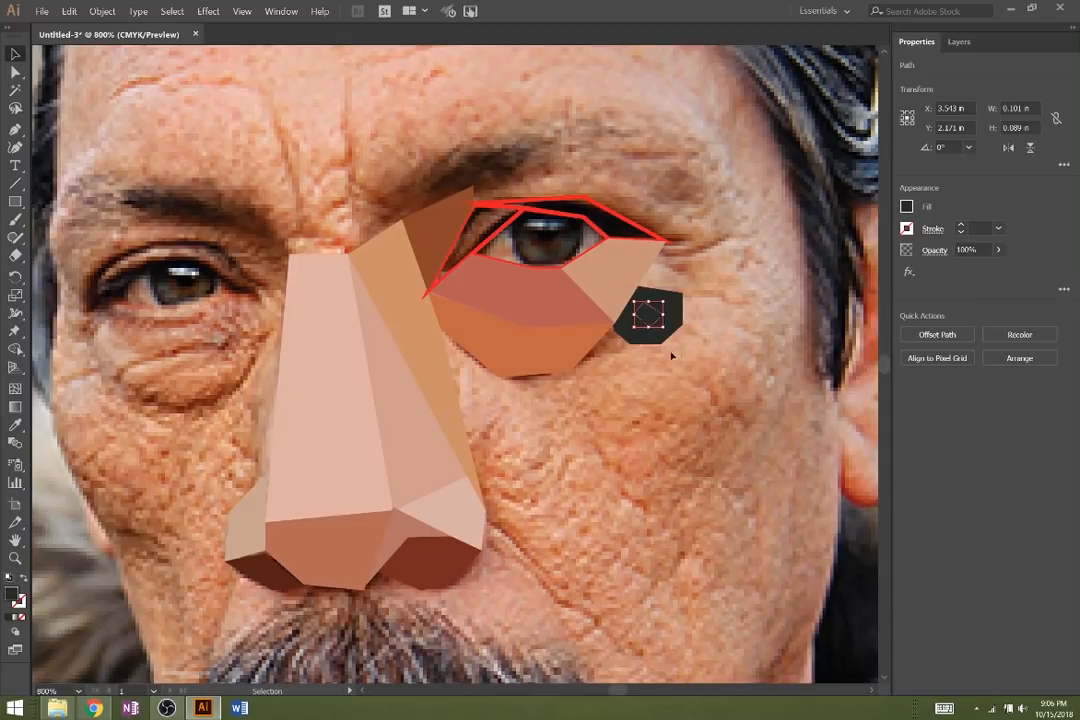
shift+click(651, 332)
drag(665, 313, 567, 246)
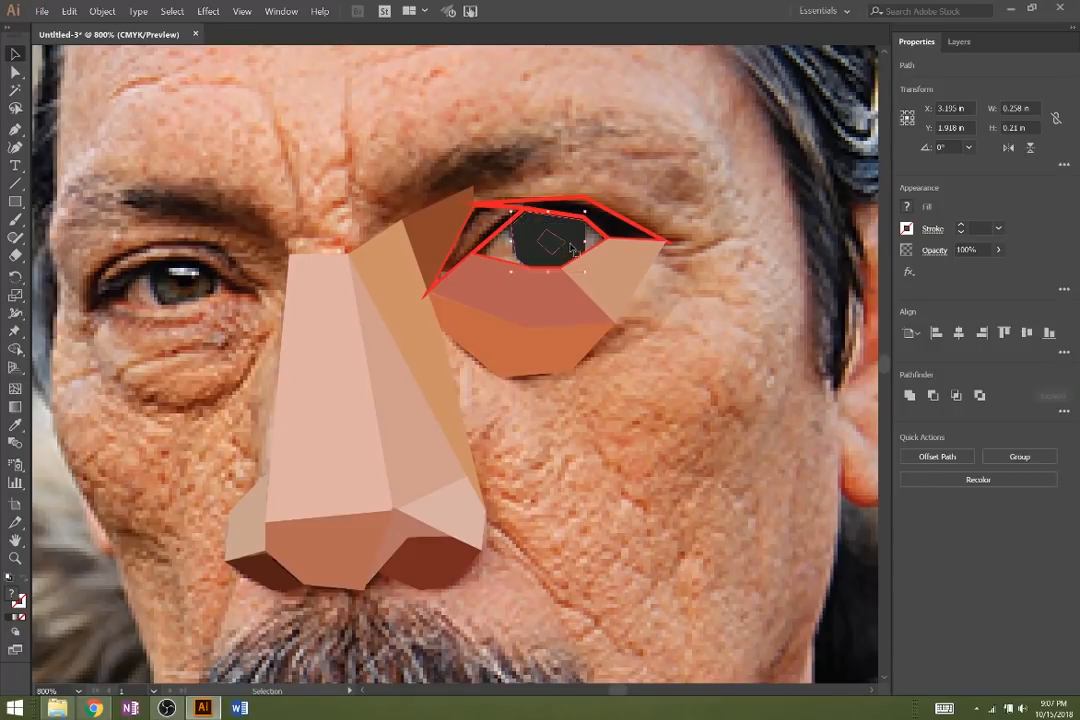
click(747, 319)
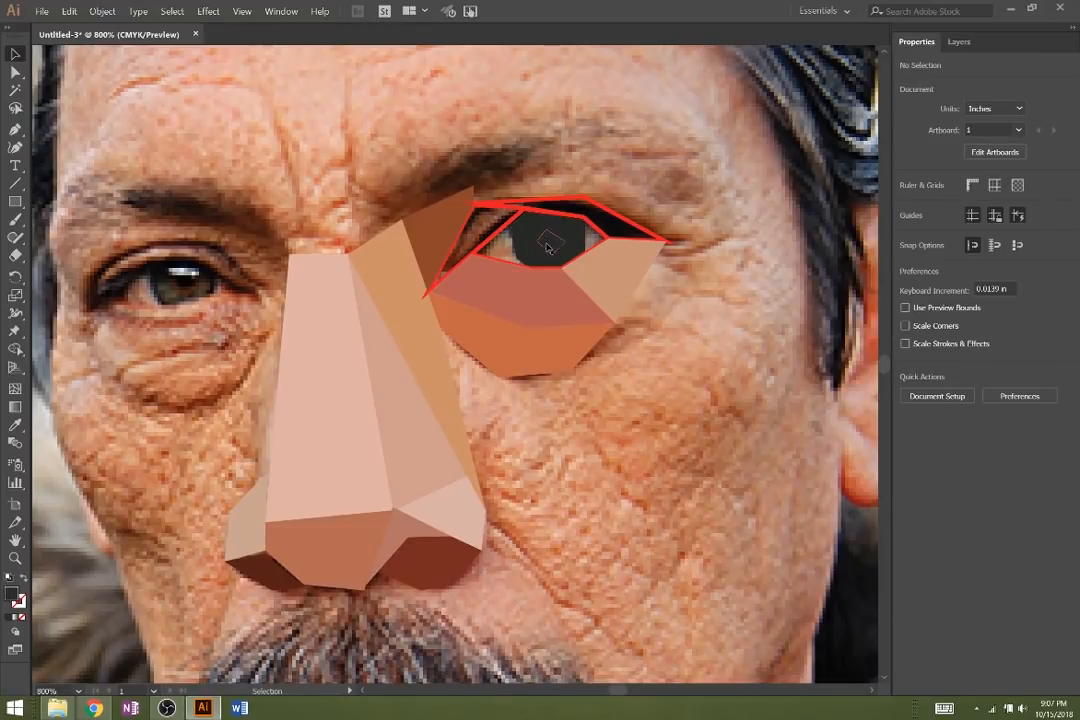
- Nudge the pupil diamond one increment left and one increment up within the iris
click(550, 242)
key(Left)
key(Up)
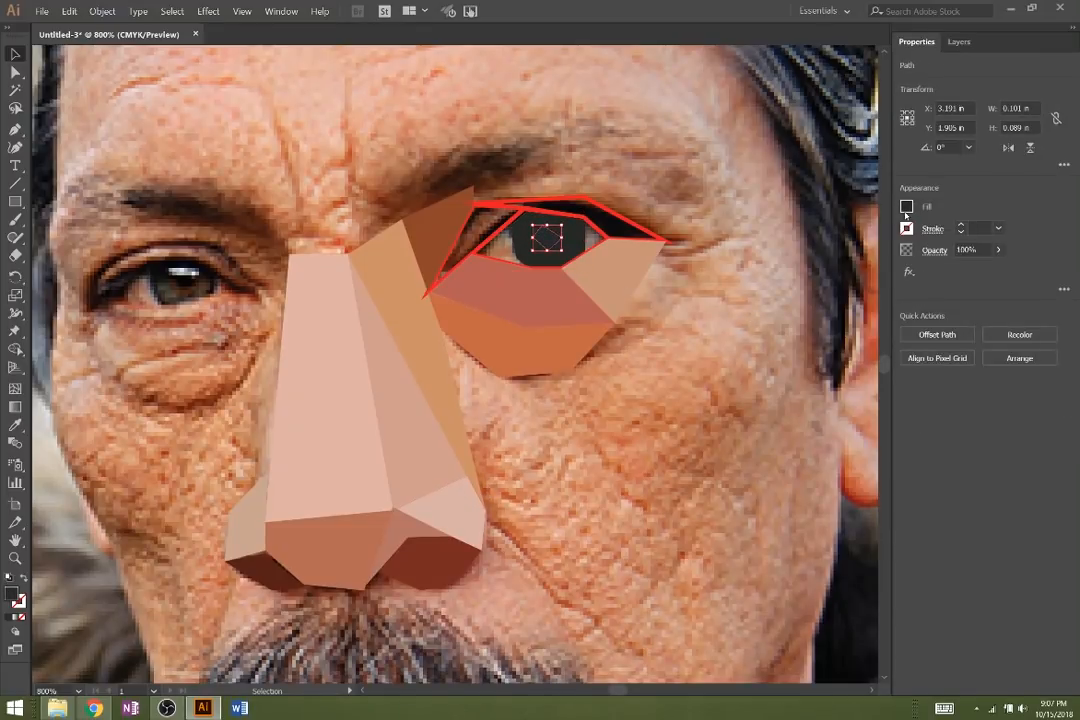
- Darken the pupil diamond's fill to black by lowering its brightness in the HSB color mode
click(906, 206)
click(836, 235)
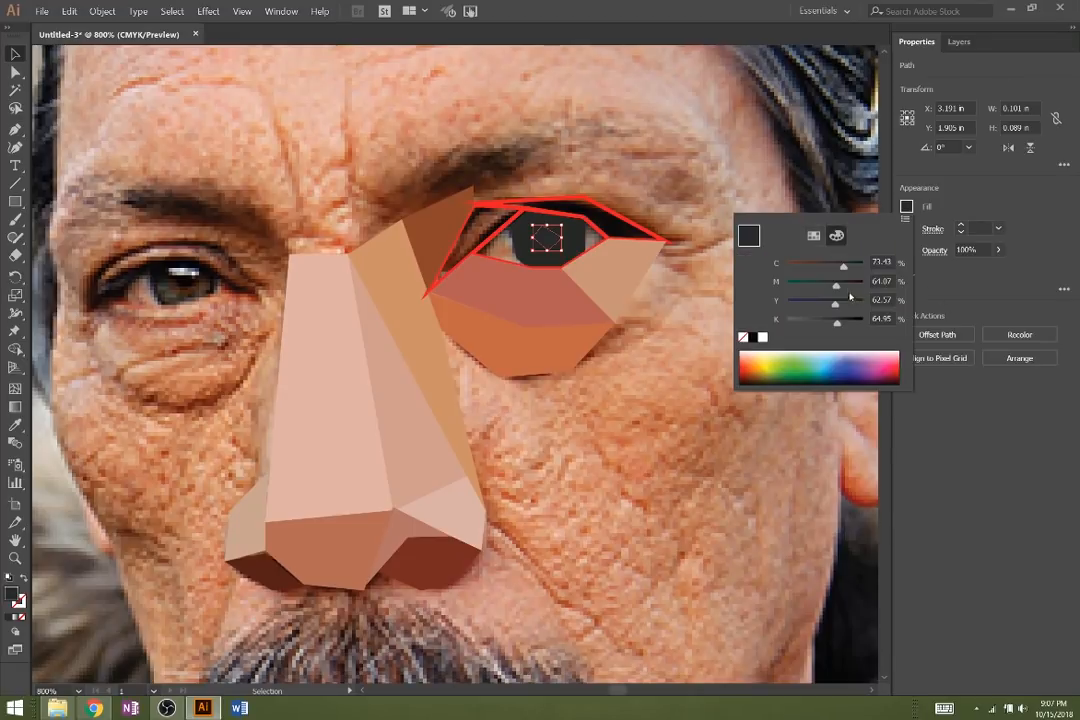
click(906, 218)
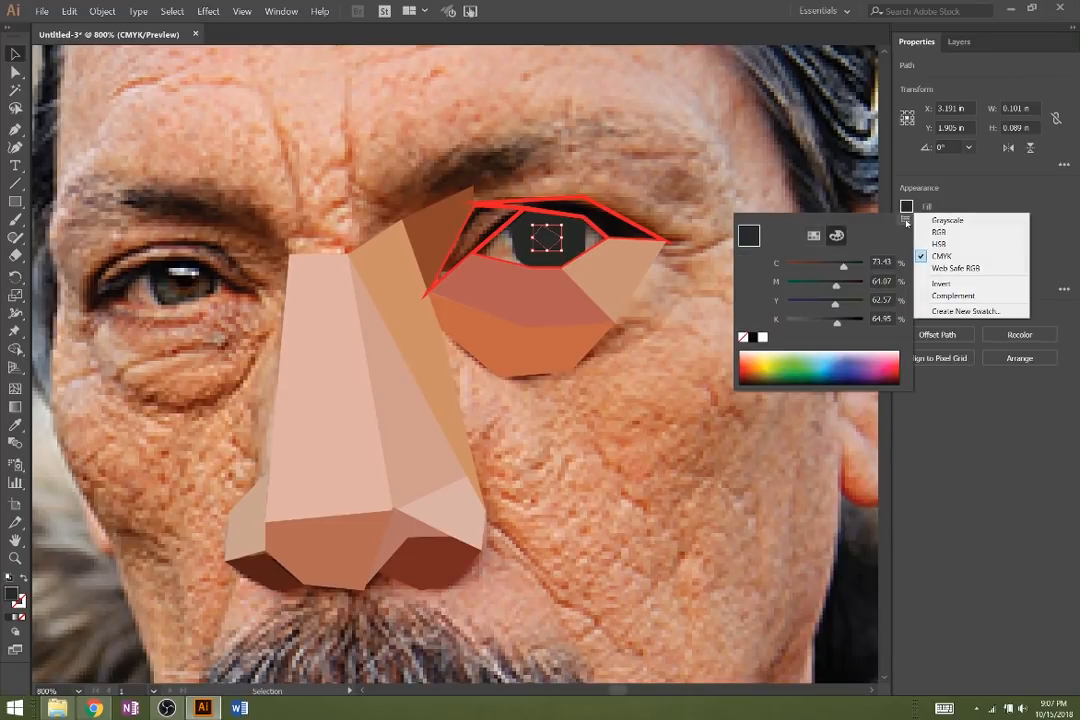
click(940, 243)
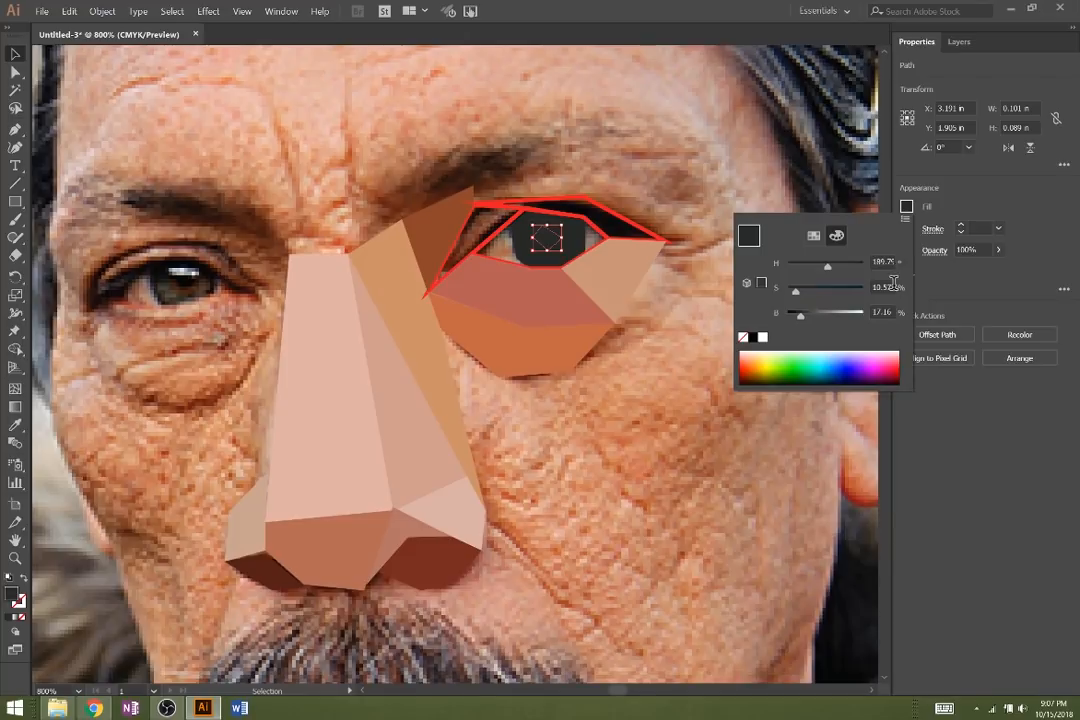
drag(798, 318, 790, 316)
click(689, 328)
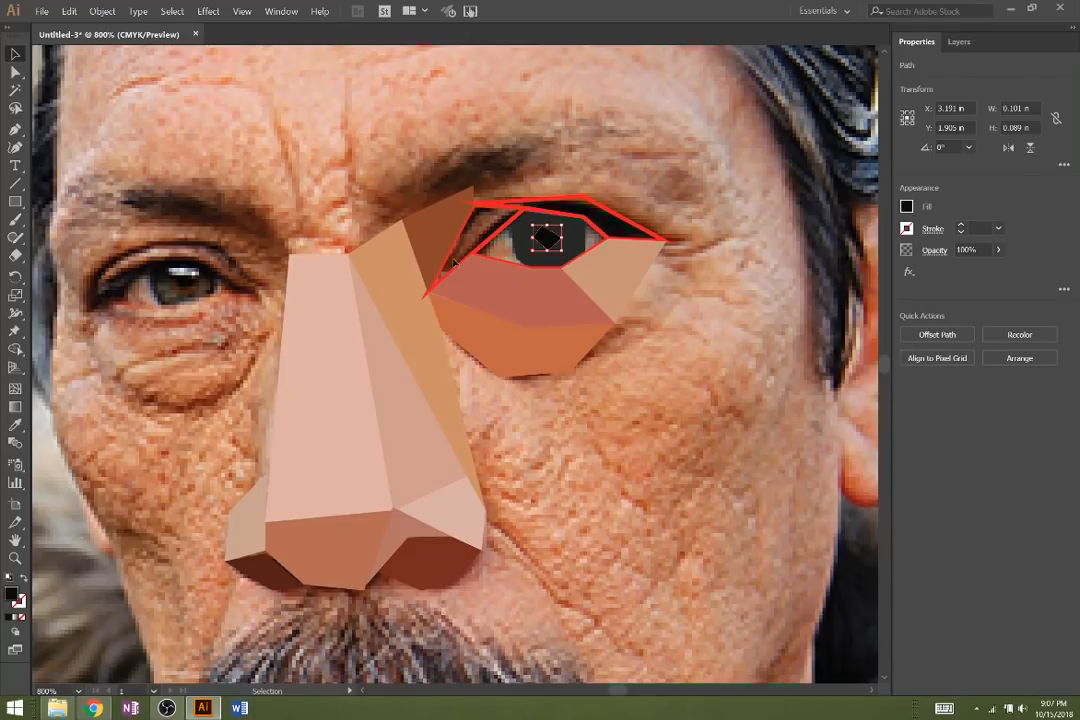
- Fill the eye-white facet with the beige sampled from the white of the eye in the photo
click(490, 246)
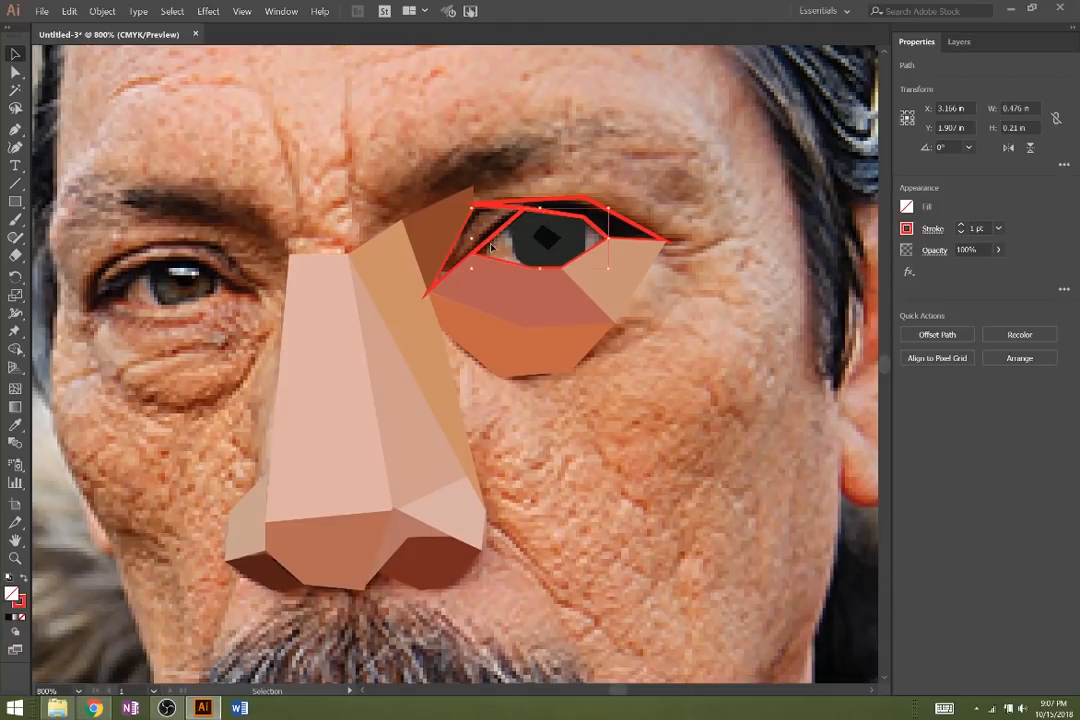
key(i)
click(507, 242)
right_click(522, 247)
key(Escape)
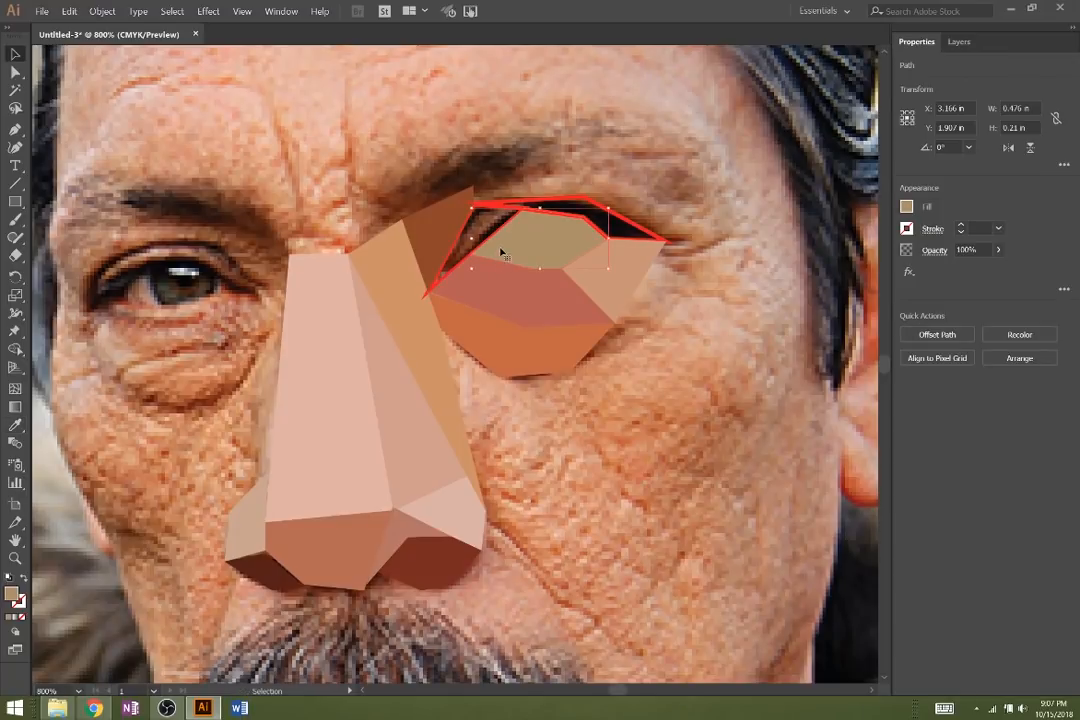
- Send the eye-white facet to the back behind the iris and pupil, and nudge the iris facet up one increment
key(v)
right_click(502, 250)
mouse_move(562, 406)
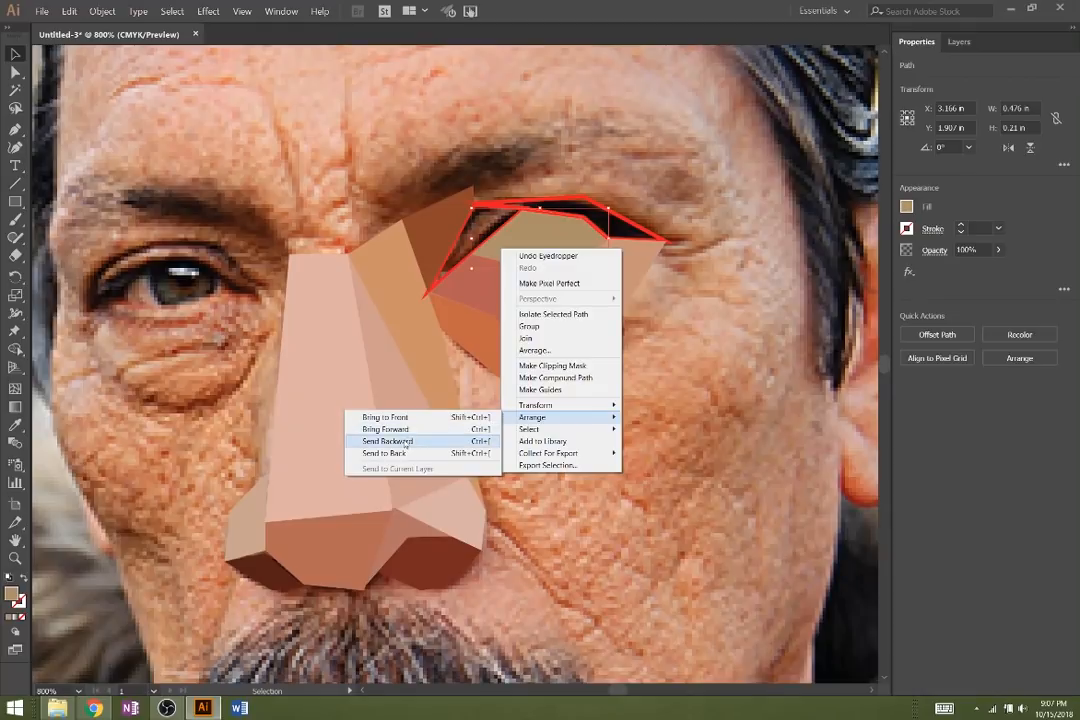
click(412, 453)
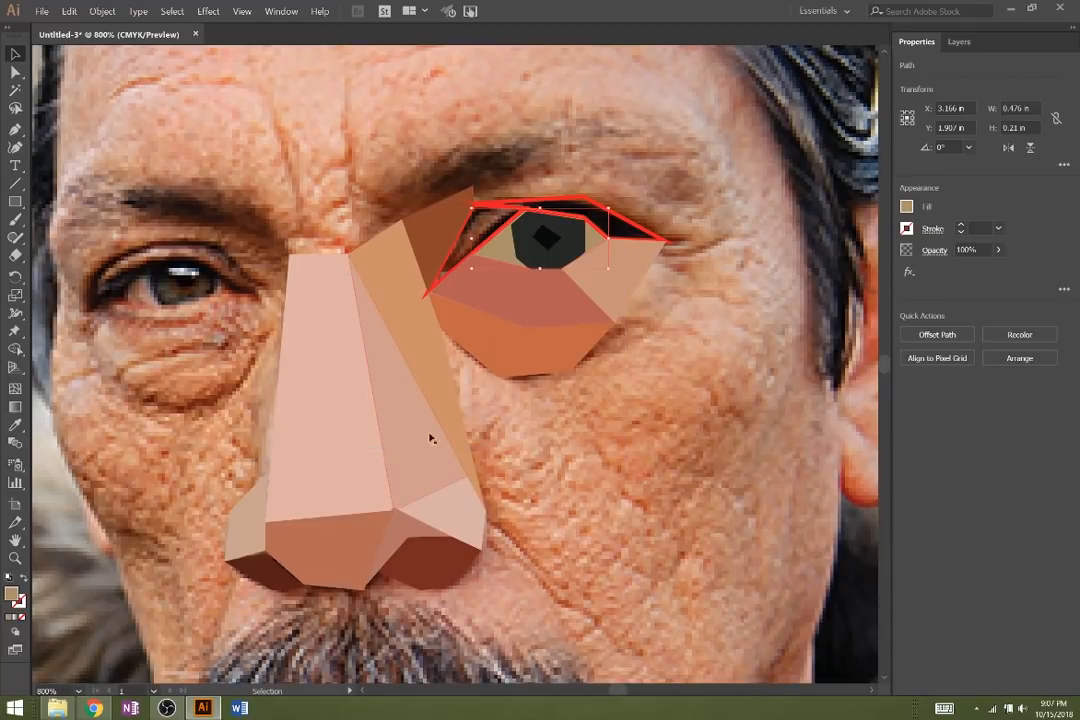
click(548, 265)
key(Up)
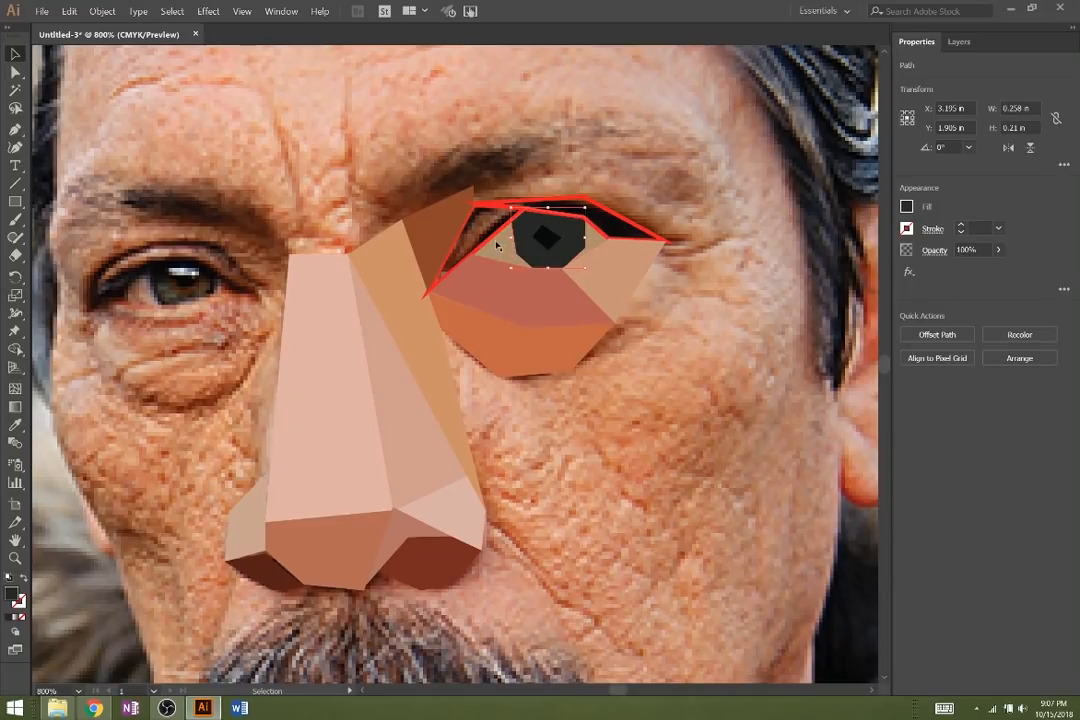
- Fill the inner eye-corner facet with sampled reddish brown and the upper eyelid facet with sampled black
click(490, 241)
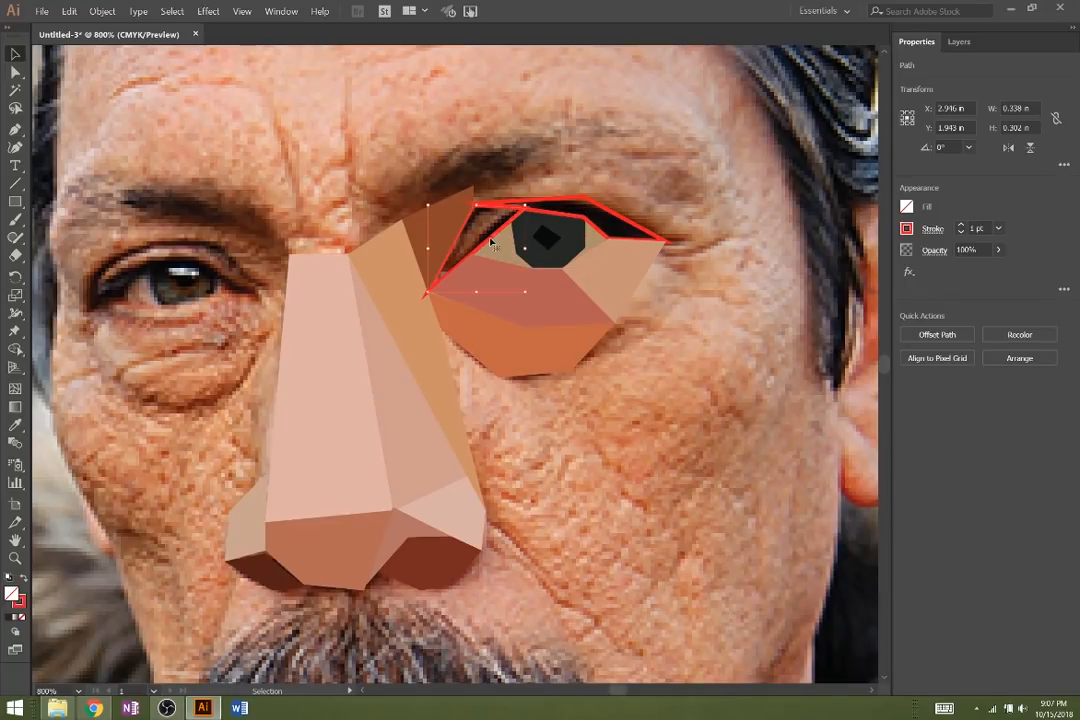
key(i)
click(505, 222)
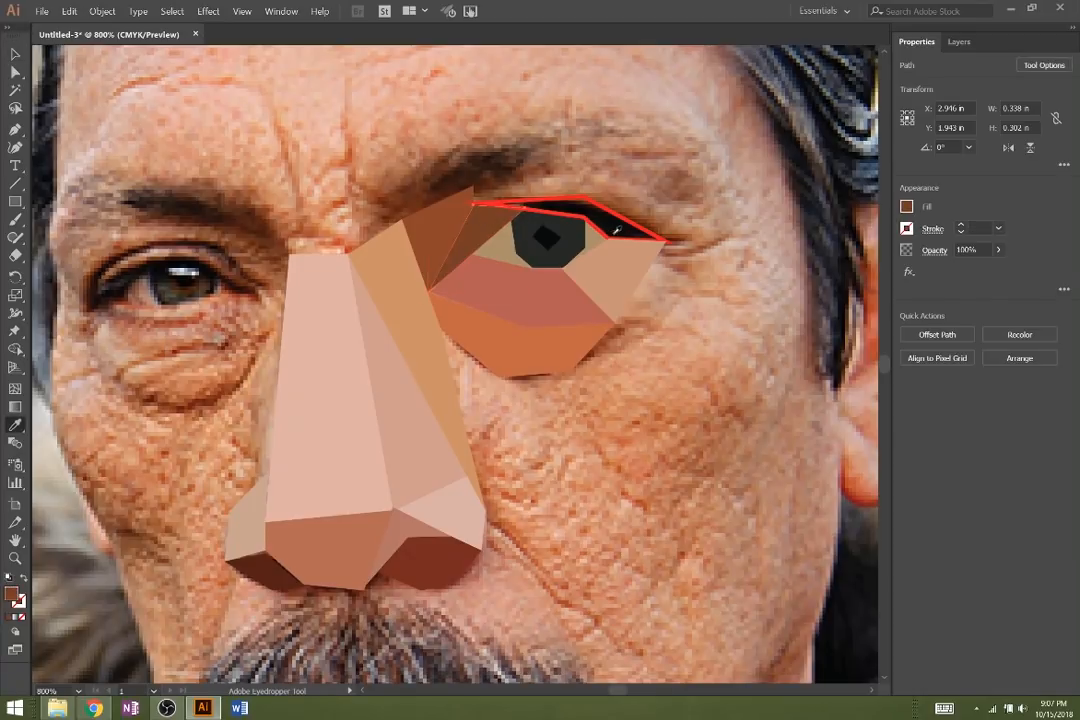
key(v)
click(649, 233)
key(i)
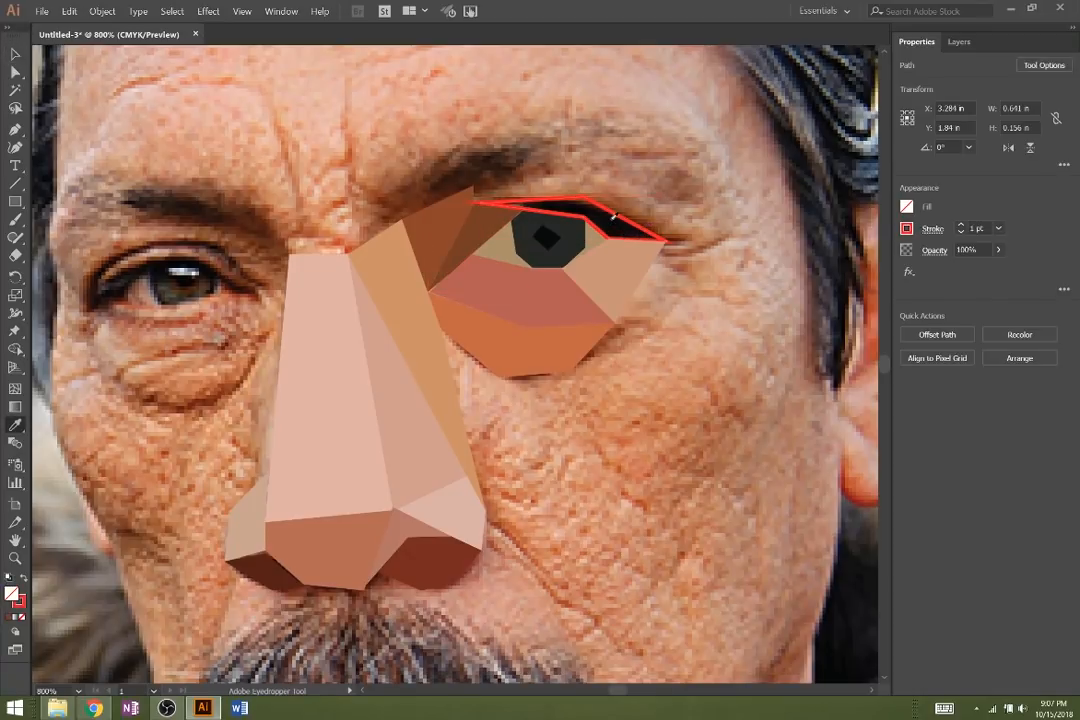
click(614, 215)
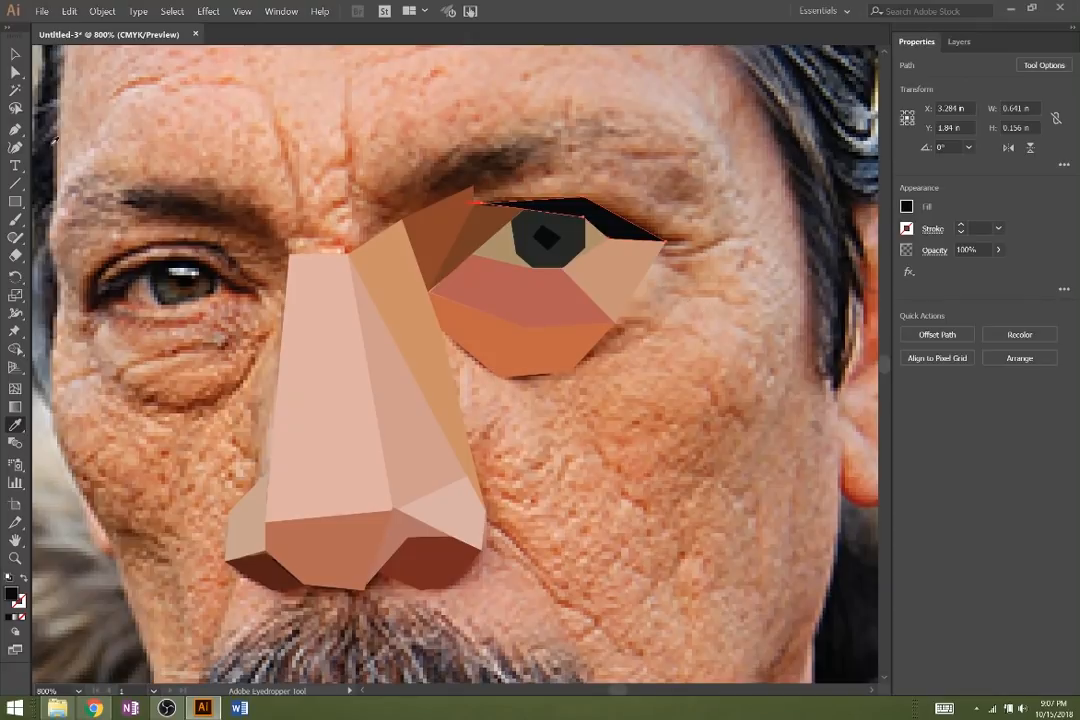
- Hide the locked photo layer, Layer 1, so that only the colored facets are shown
click(12, 50)
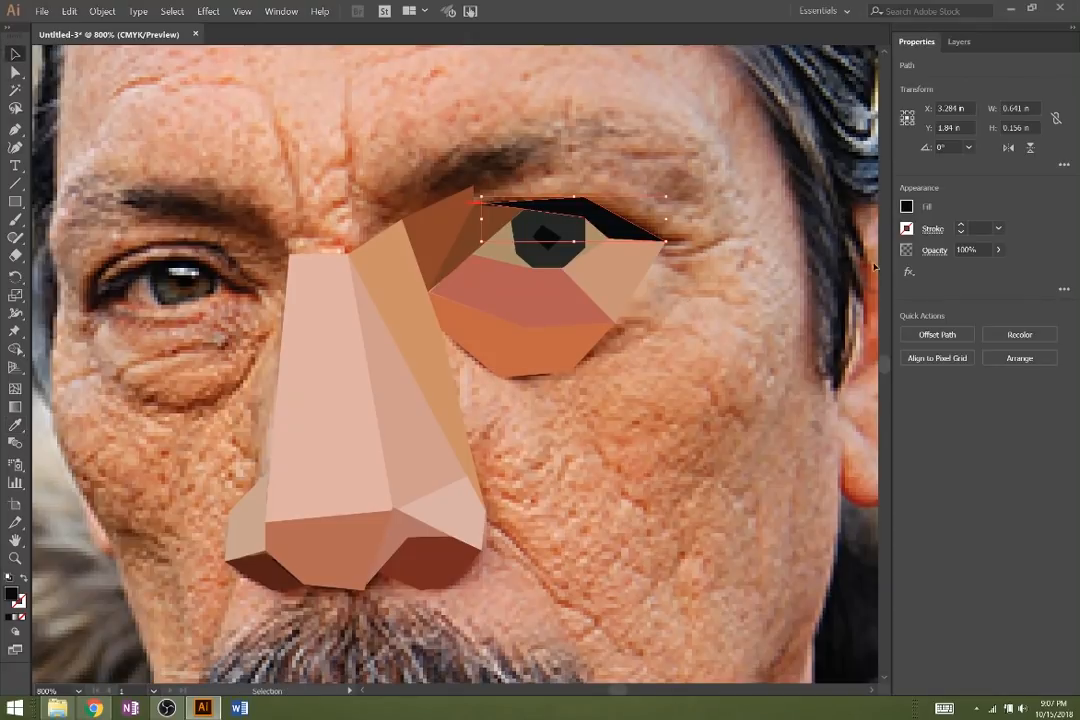
click(959, 41)
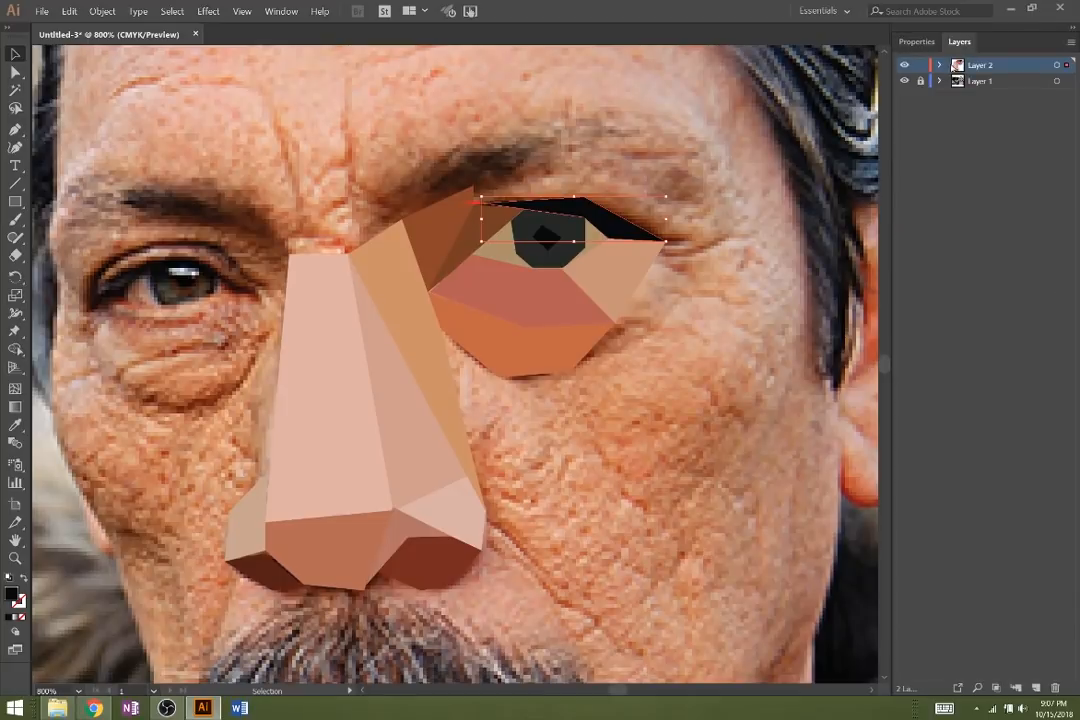
click(904, 81)
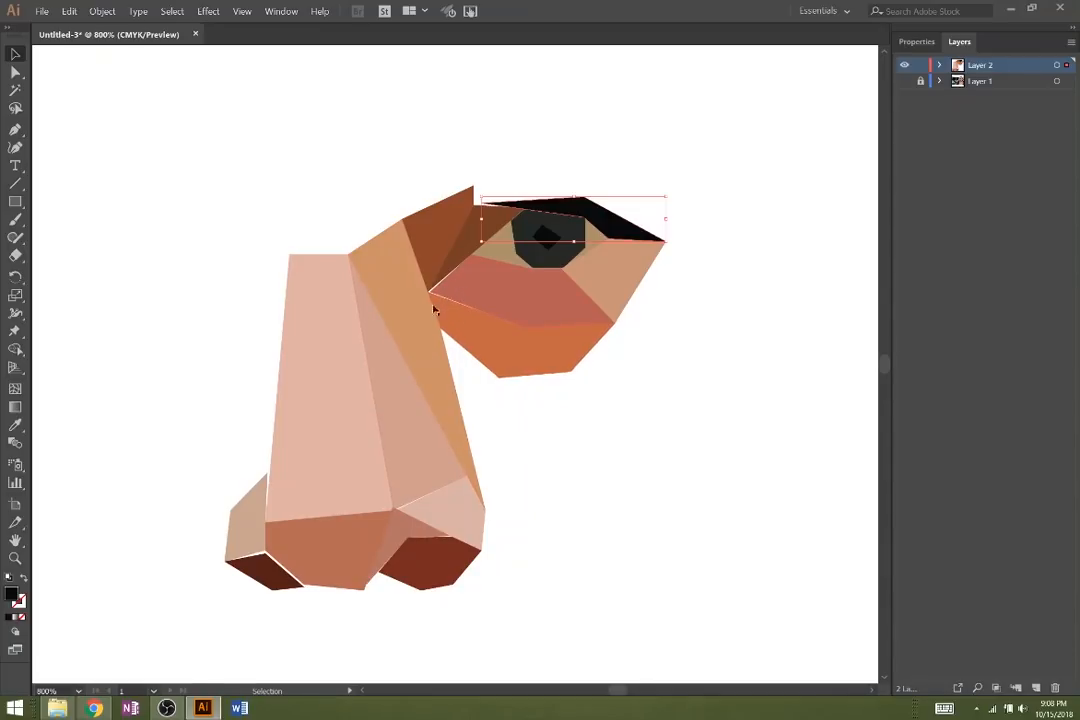
- Move only the upper-right anchor of the right dark red nostril facet up to close the gap with the neighboring facets
click(453, 563)
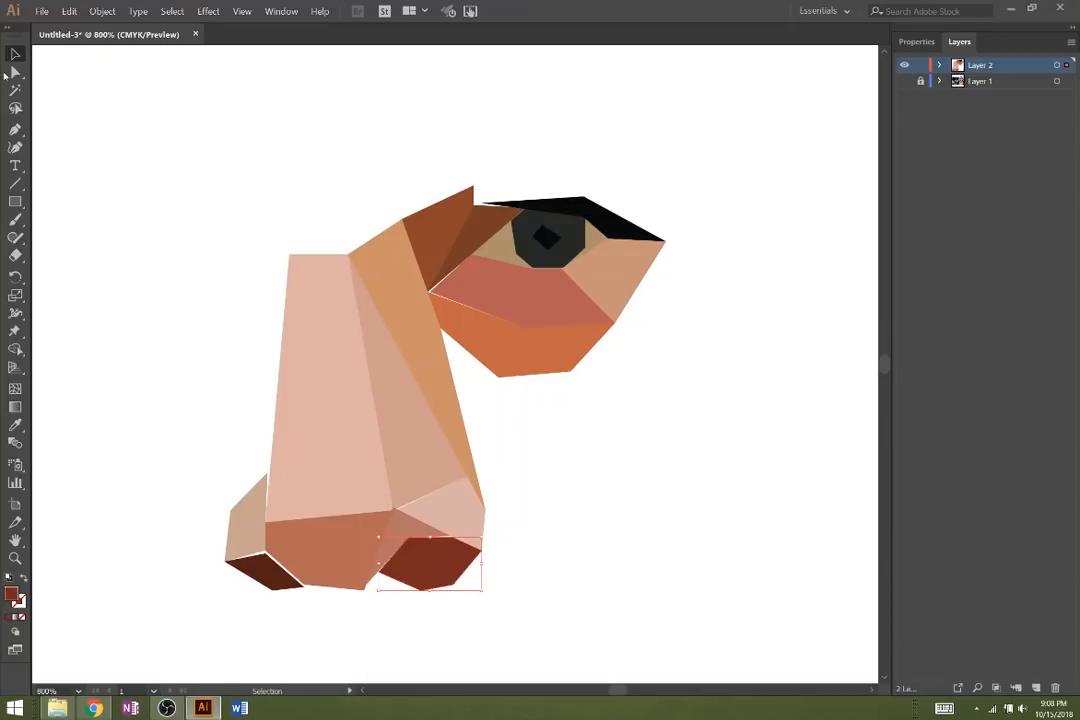
click(14, 72)
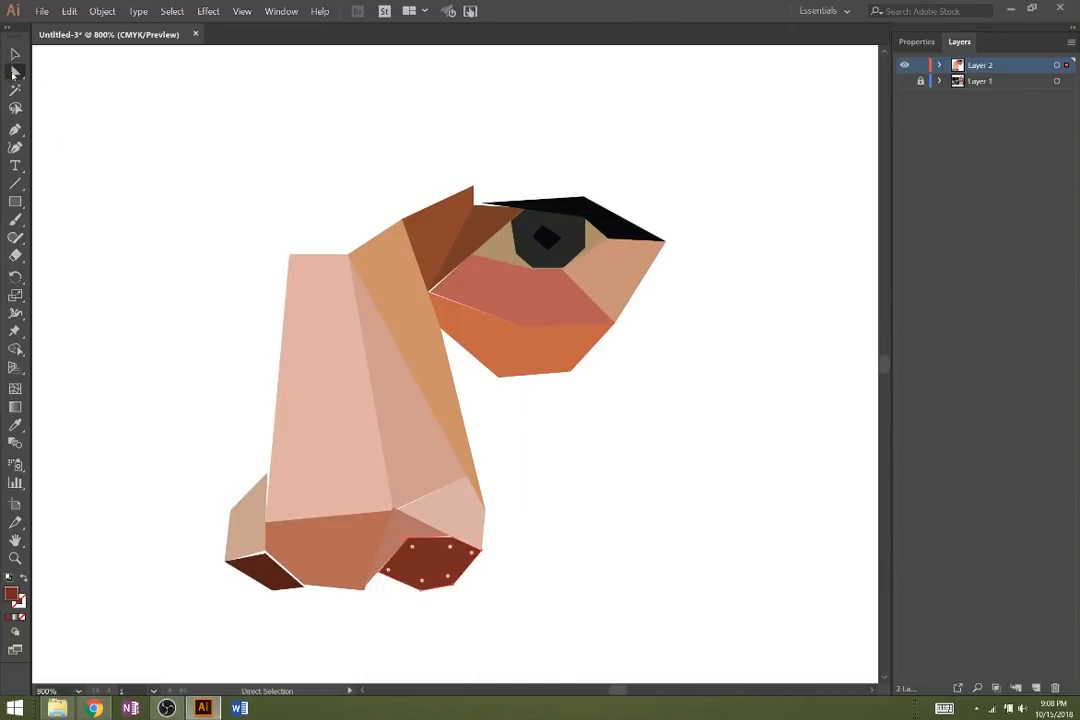
scroll(397, 626, up, 2)
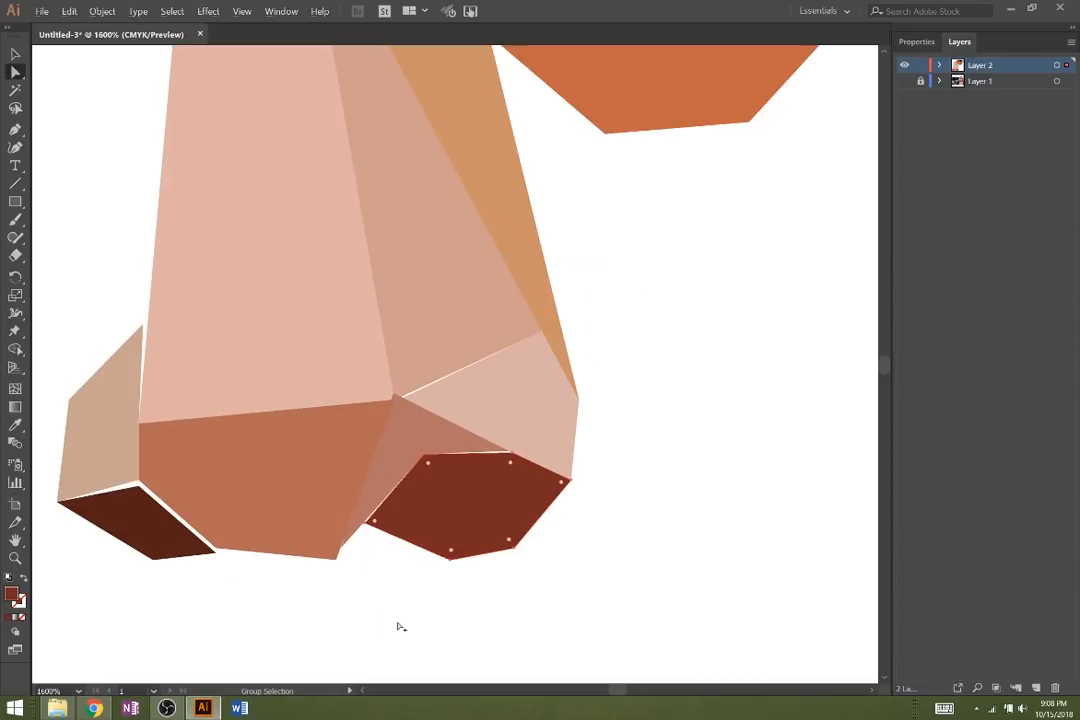
scroll(455, 497, up, 2)
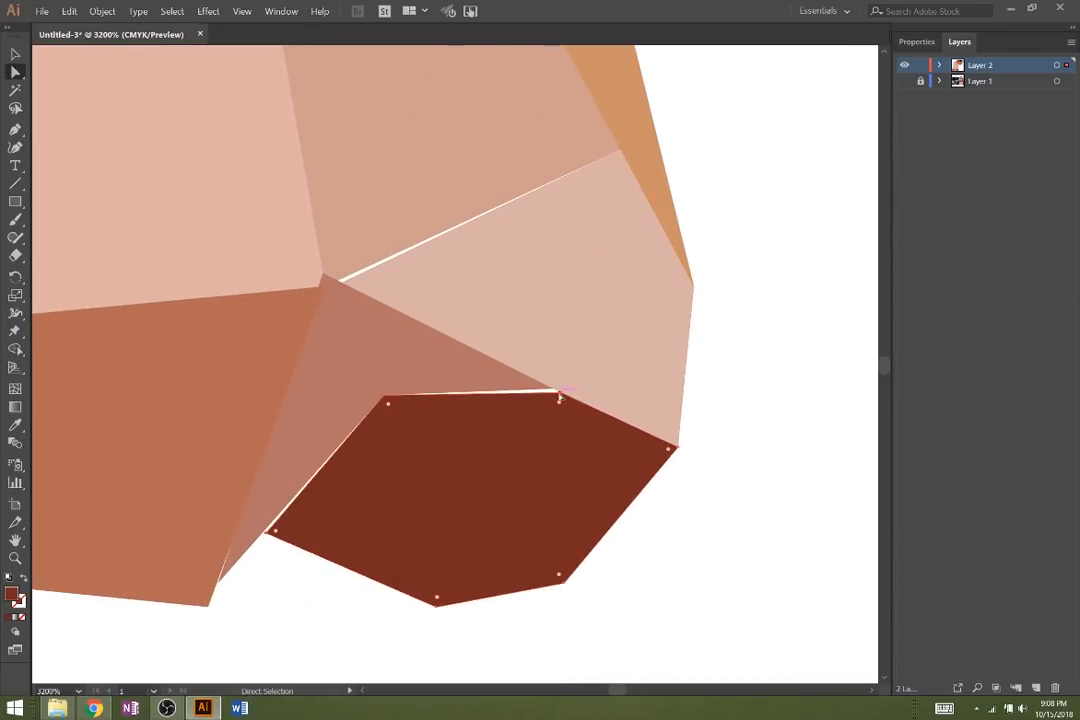
drag(559, 397, 550, 391)
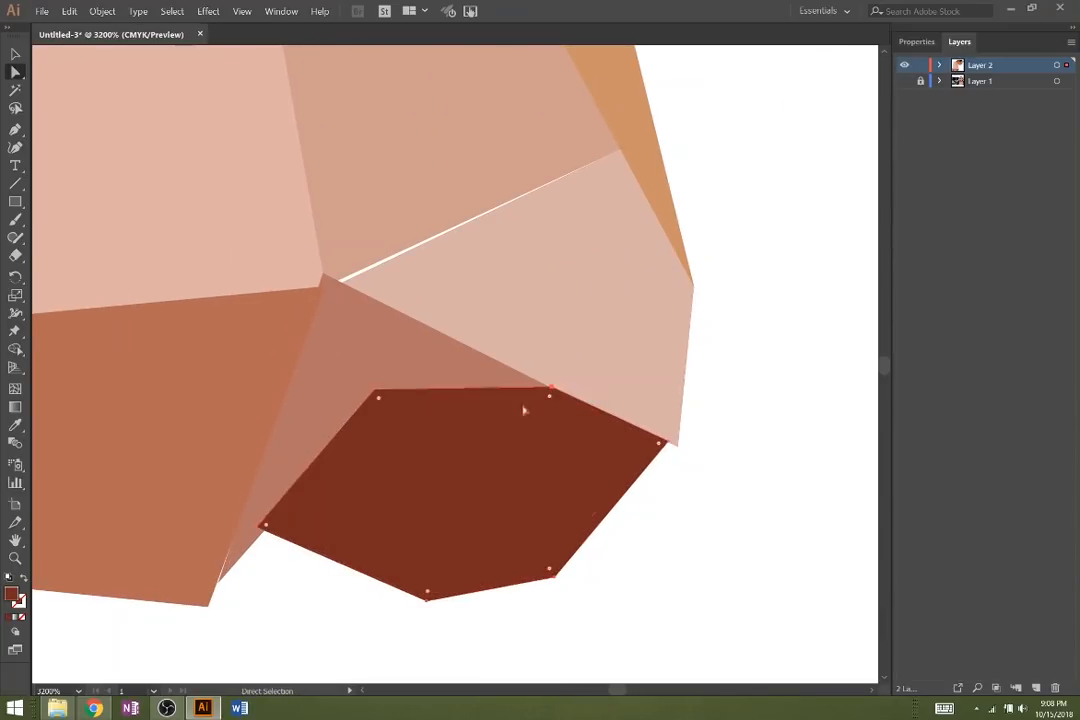
key(ctrl+z)
click(701, 523)
click(559, 396)
drag(559, 397, 552, 390)
- Move the inner anchor of the light right nose-wing facet up to close the gap along the nose side plane
click(380, 298)
drag(338, 287, 338, 282)
drag(152, 400, 270, 366)
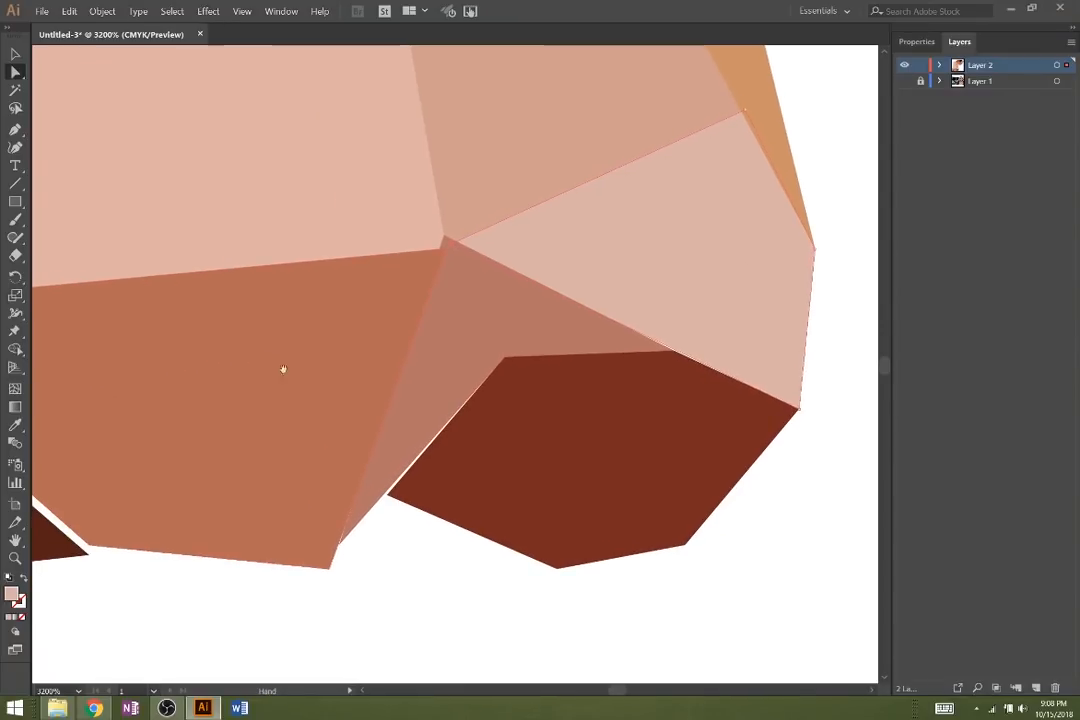
- Adjust the left anchor of the dark red nostril facet and the lower anchor of the adjoining mauve facet to close their gaps
click(448, 492)
drag(390, 497, 386, 499)
click(350, 528)
drag(338, 550, 596, 504)
- Move the top and right anchors of the dark brown left nostril facet onto the corners of the neighboring nose facets
scroll(289, 535, down, 1)
click(458, 460)
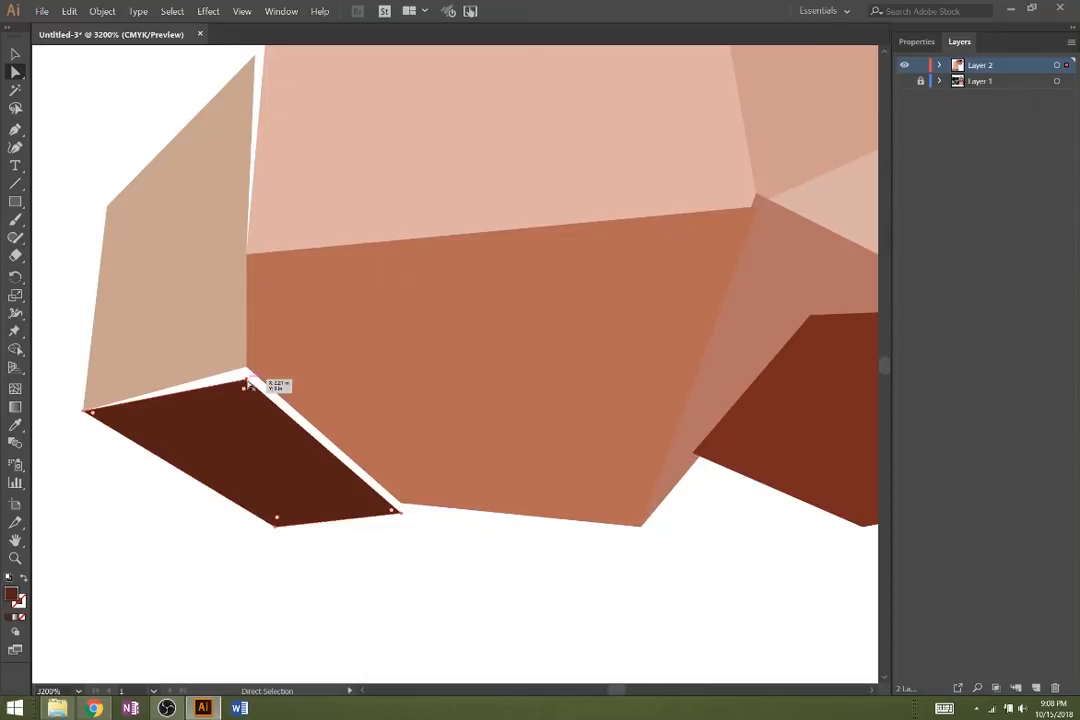
drag(249, 381, 244, 376)
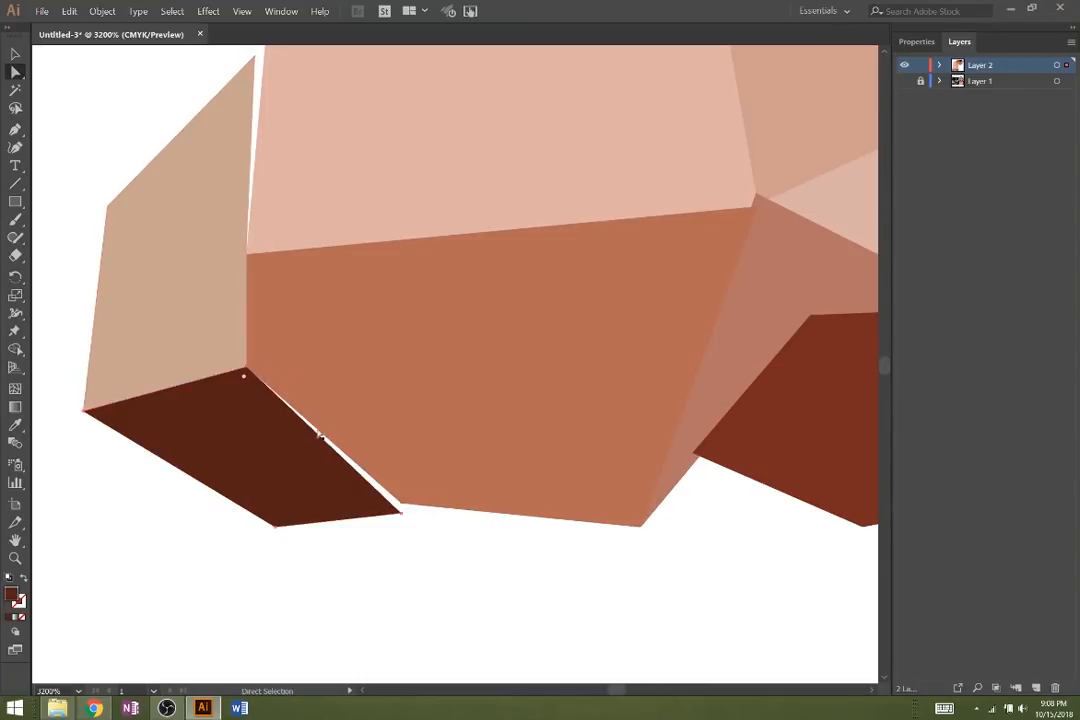
drag(403, 516, 399, 506)
- Move only the top anchor of the tan left nose-wing facet onto the edge of the nose's front plane
scroll(362, 477, up, 4)
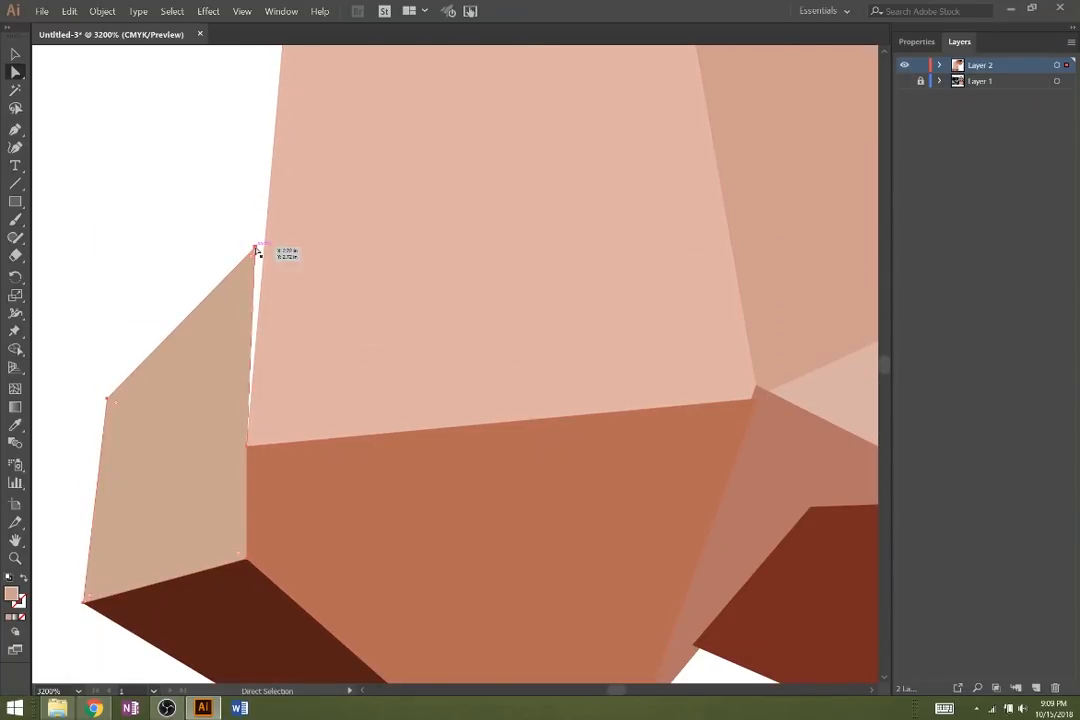
drag(255, 250, 263, 248)
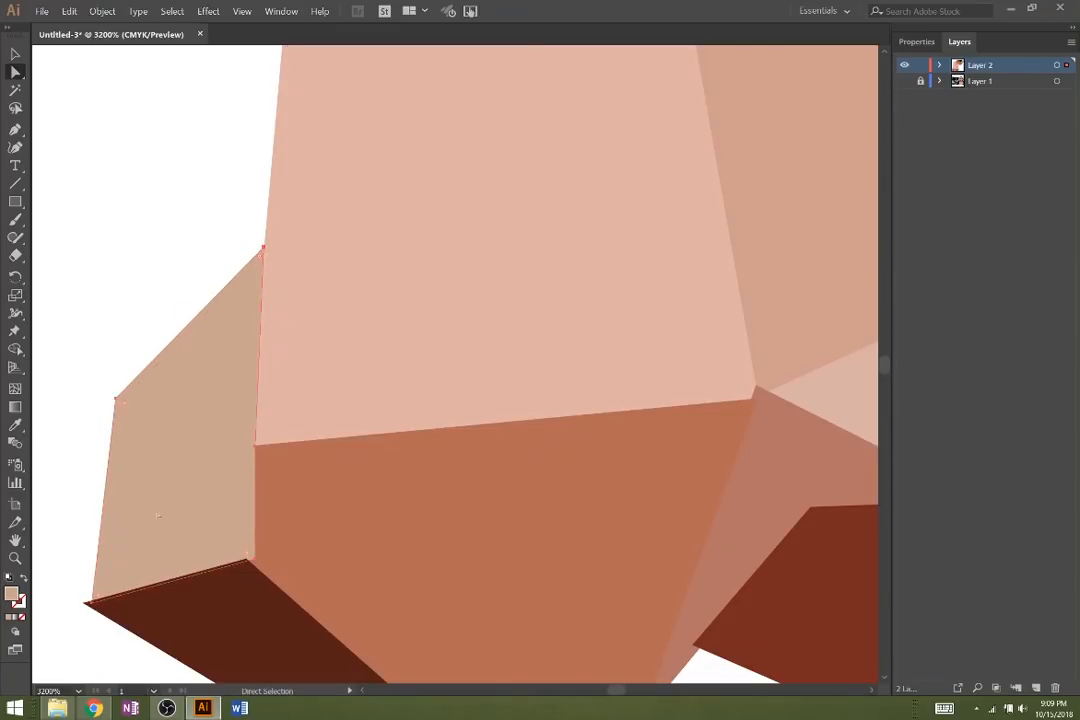
key(ctrl+z)
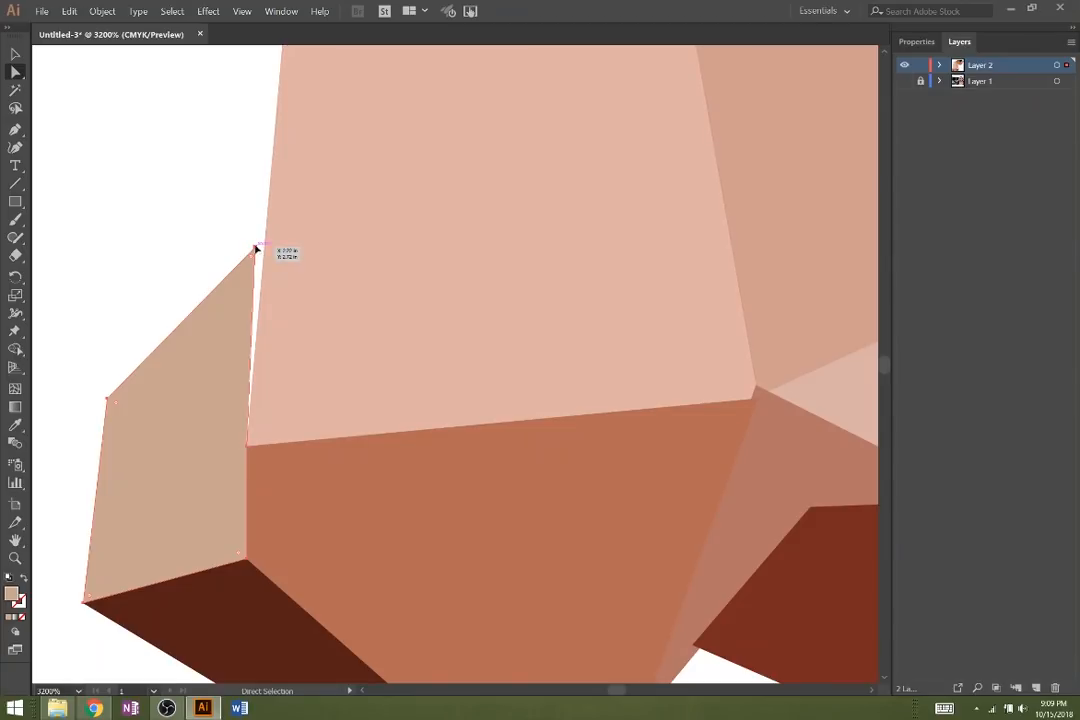
drag(255, 250, 264, 250)
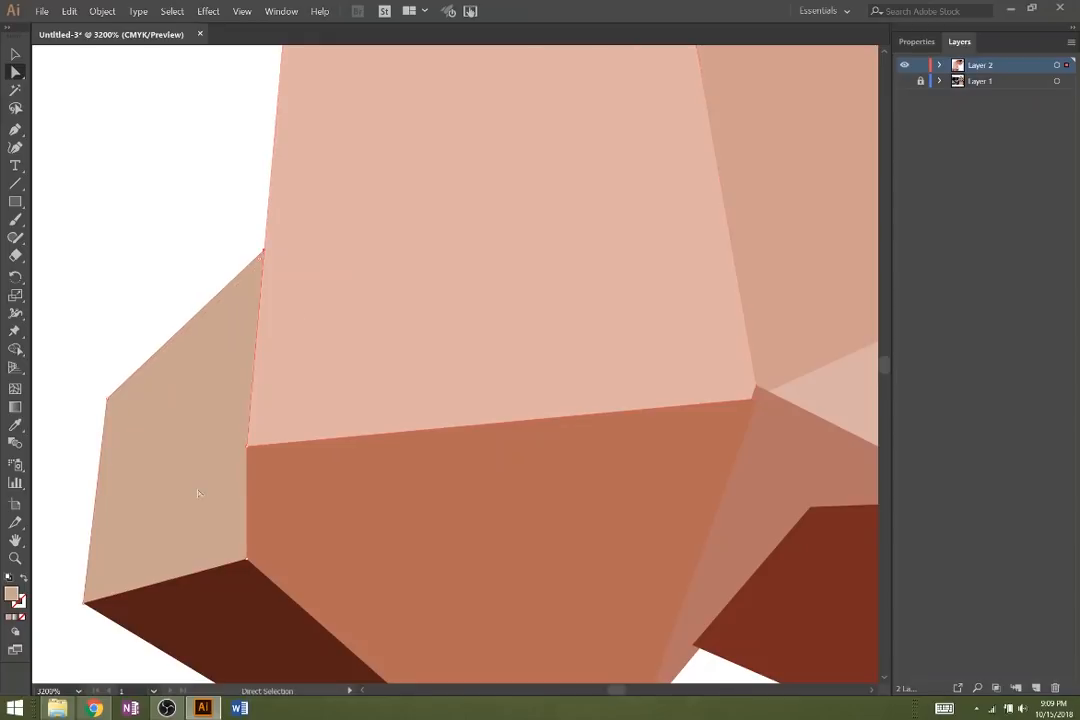
scroll(297, 458, down, 3)
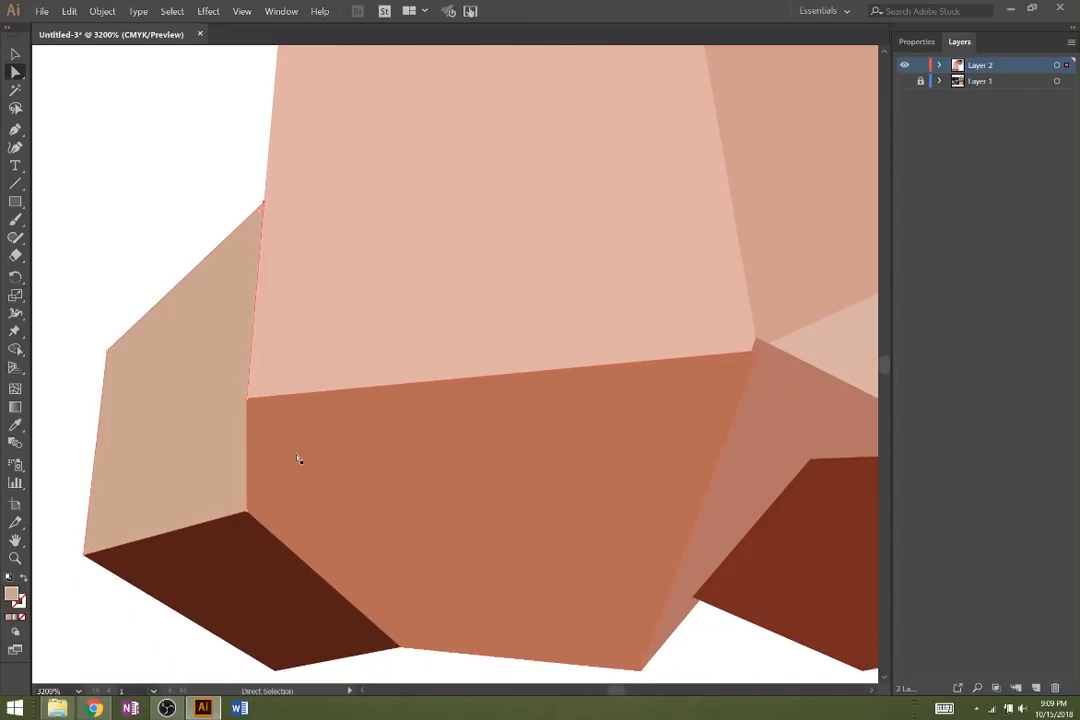
key(super)
key(super)
click(168, 707)
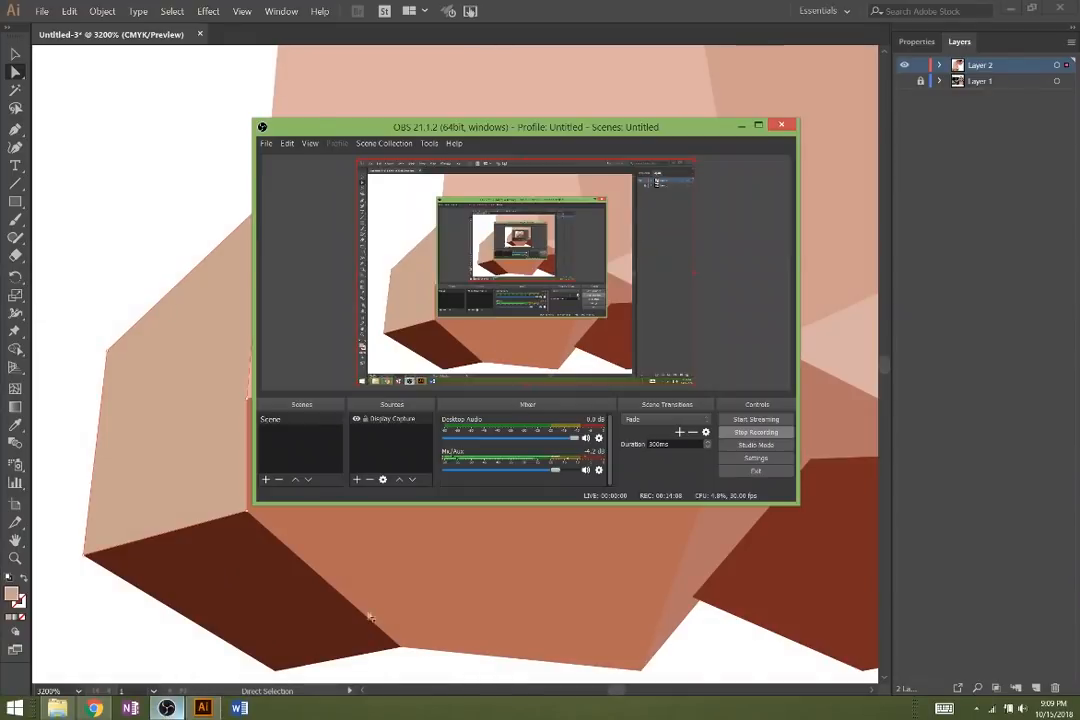
key(super)
key(super)
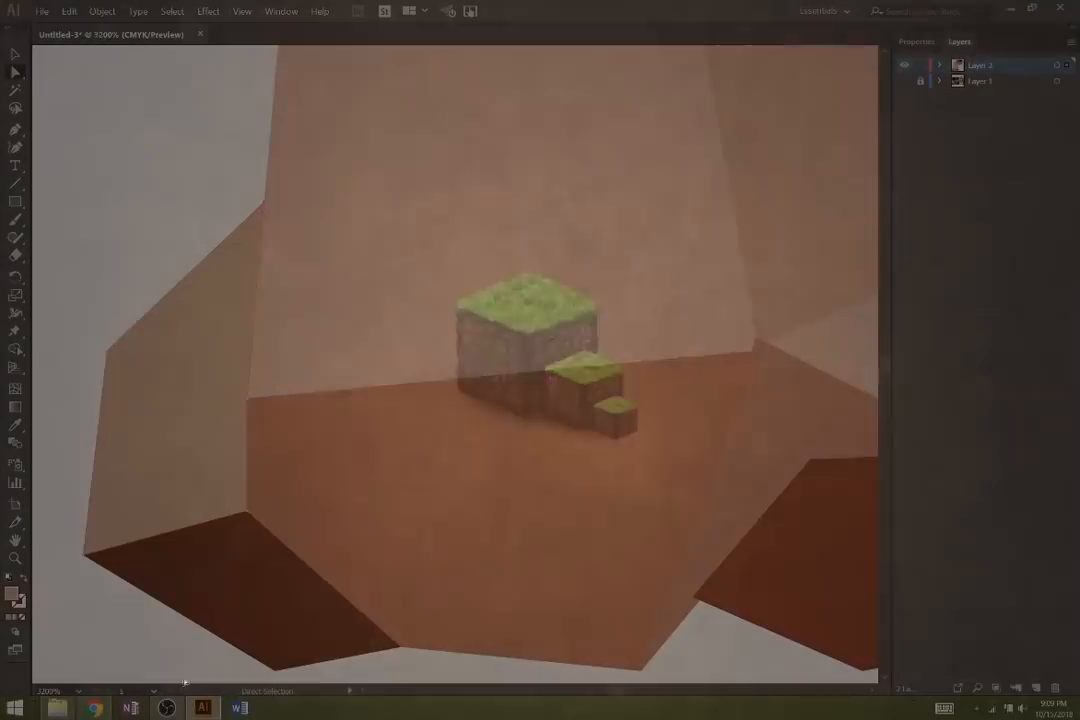
click(168, 707)
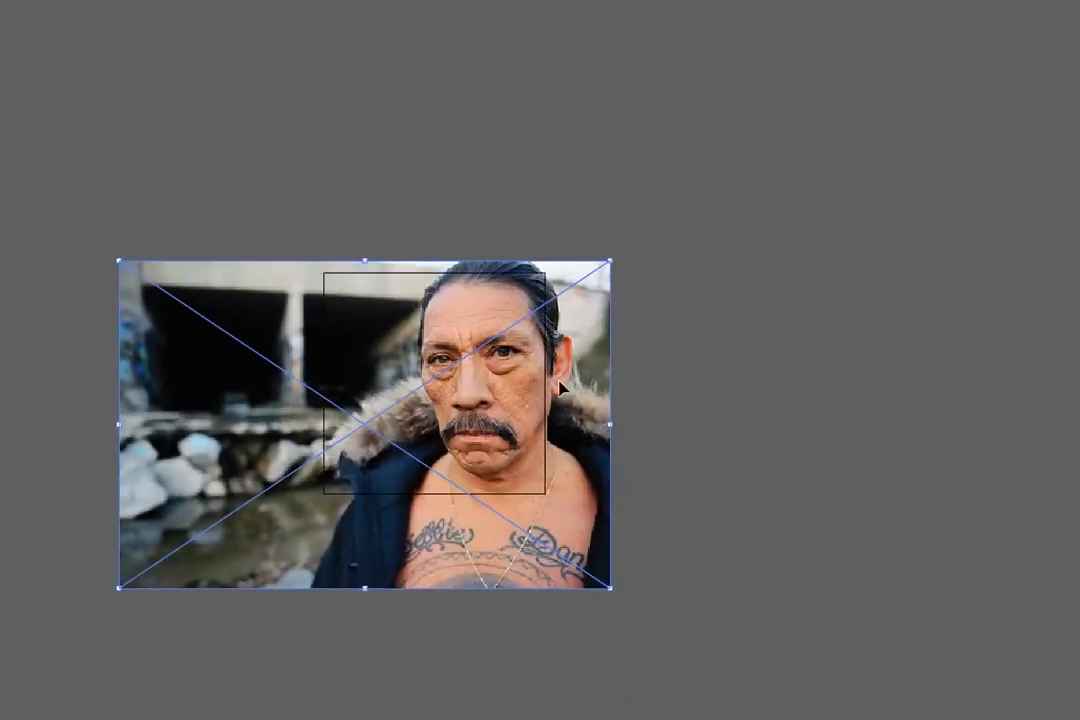
- Set the stroke color to the bright pink swatch for tracing the face in the placed photo
mouse_move(545, 270)
mouse_down()
mouse_move(552, 282)
mouse_move(549, 272)
mouse_up()
scroll(516, 366, up, 4)
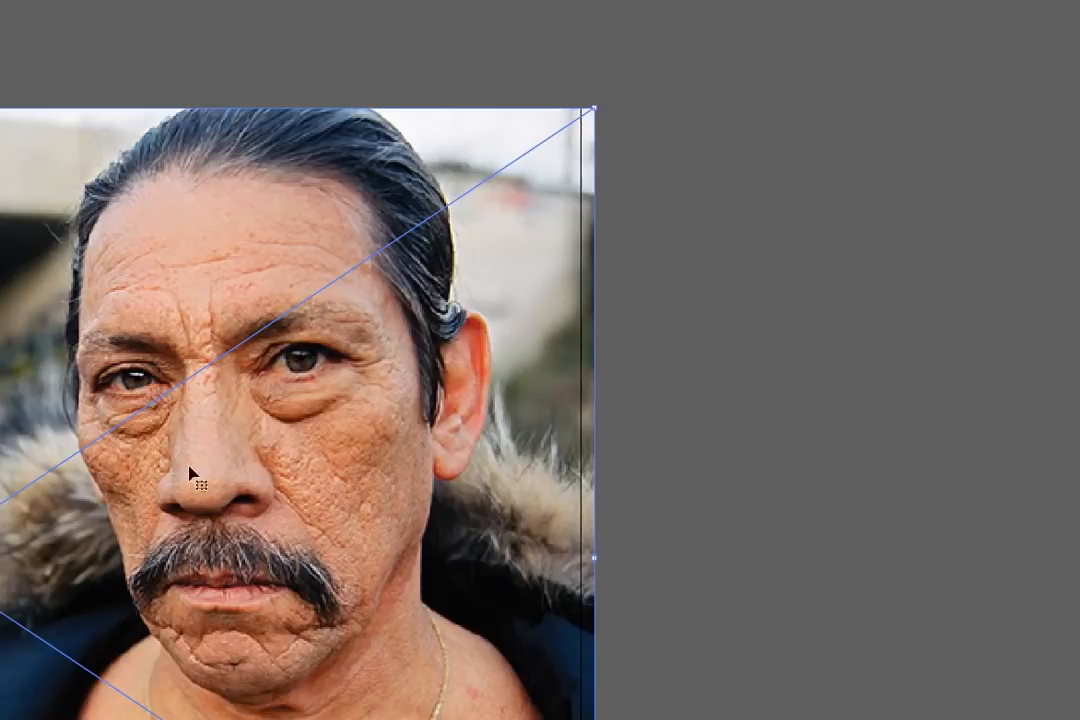
click(1010, 279)
click(1010, 235)
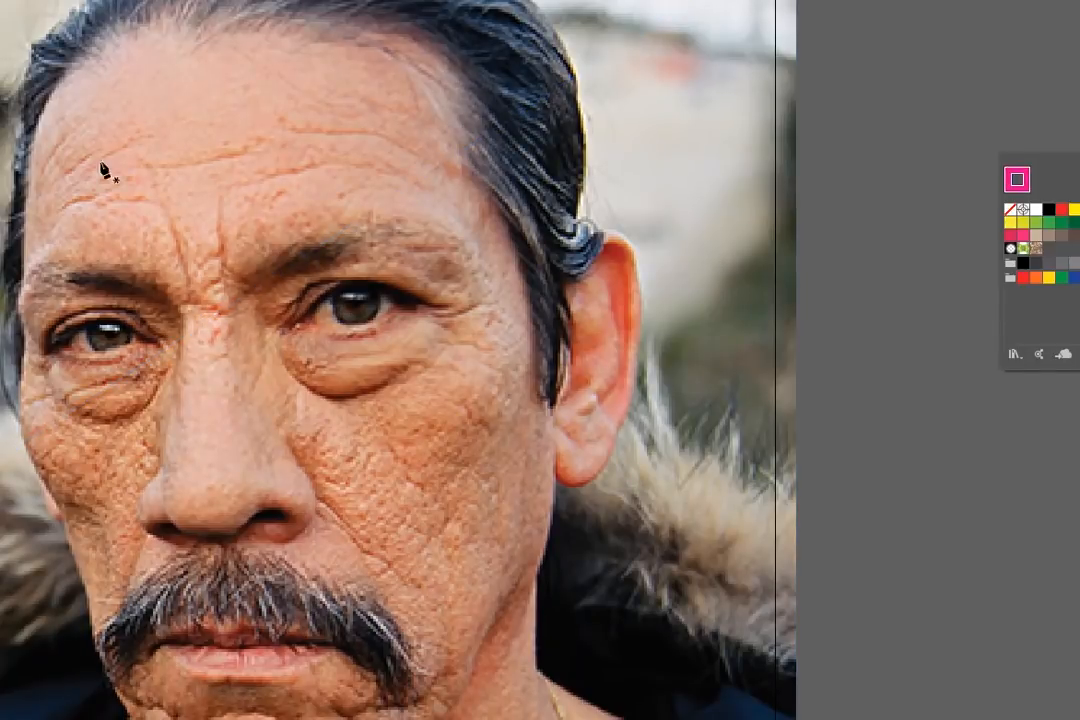
- Trace the nose's long front plane and the narrow triangular side plane to its right with the Pen tool
click(220, 311)
click(184, 312)
click(167, 490)
click(258, 471)
click(220, 311)
click(220, 311)
click(258, 471)
click(295, 465)
click(220, 311)
- Trace the right nose-wing facet below the side plane and the nostril facet beneath it
click(295, 465)
click(311, 480)
click(312, 508)
click(258, 471)
click(244, 526)
click(292, 543)
click(312, 512)
click(260, 500)
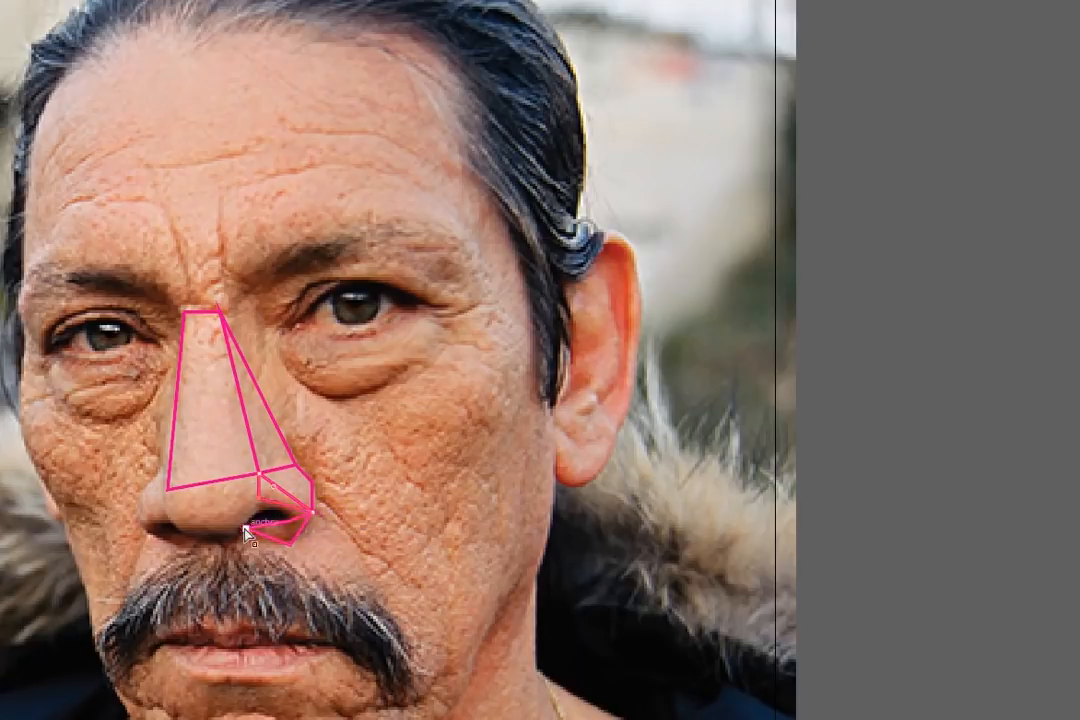
click(252, 510)
- Trace the nose tip facet between the front plane's lower edge and the right nostril
click(220, 518)
click(245, 526)
click(263, 504)
click(258, 473)
click(167, 490)
click(220, 518)
- Trace the facets along the nose's lower edge and around the left nostril up to the front plane's corner
click(232, 541)
click(178, 534)
click(147, 527)
click(140, 507)
click(148, 489)
click(168, 490)
- Trace the narrow facet down the left flank of the nose from the bridge to the left wing
click(184, 312)
click(162, 465)
click(138, 498)
click(168, 490)
- Trace the facet from the nose bridge past the eye's inner corner down to the right nose wing
click(220, 312)
click(253, 288)
click(271, 325)
click(296, 465)
click(220, 312)
- Trace the cheek facet between the side of the nose, the eye's inner corner and the bottom of the eye bag
click(271, 325)
click(293, 383)
click(331, 401)
click(314, 482)
click(296, 465)
click(271, 325)
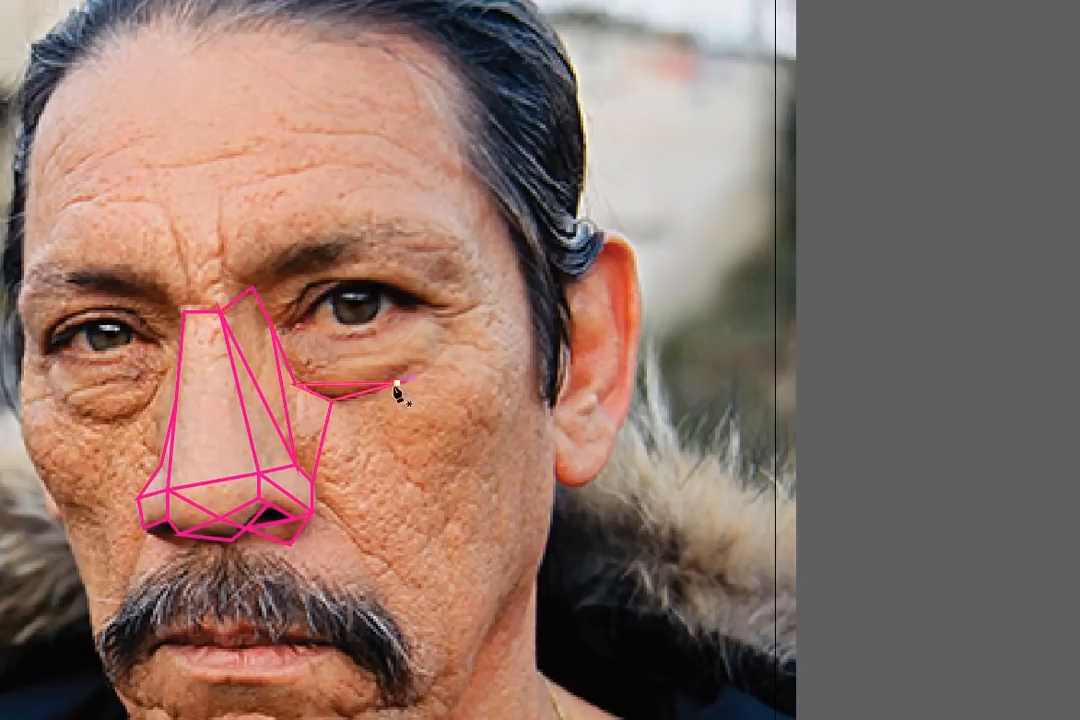
- Trace the facets under the right-hand eye and along the outer part of its upper eyelid
click(323, 365)
click(402, 312)
click(361, 283)
click(397, 284)
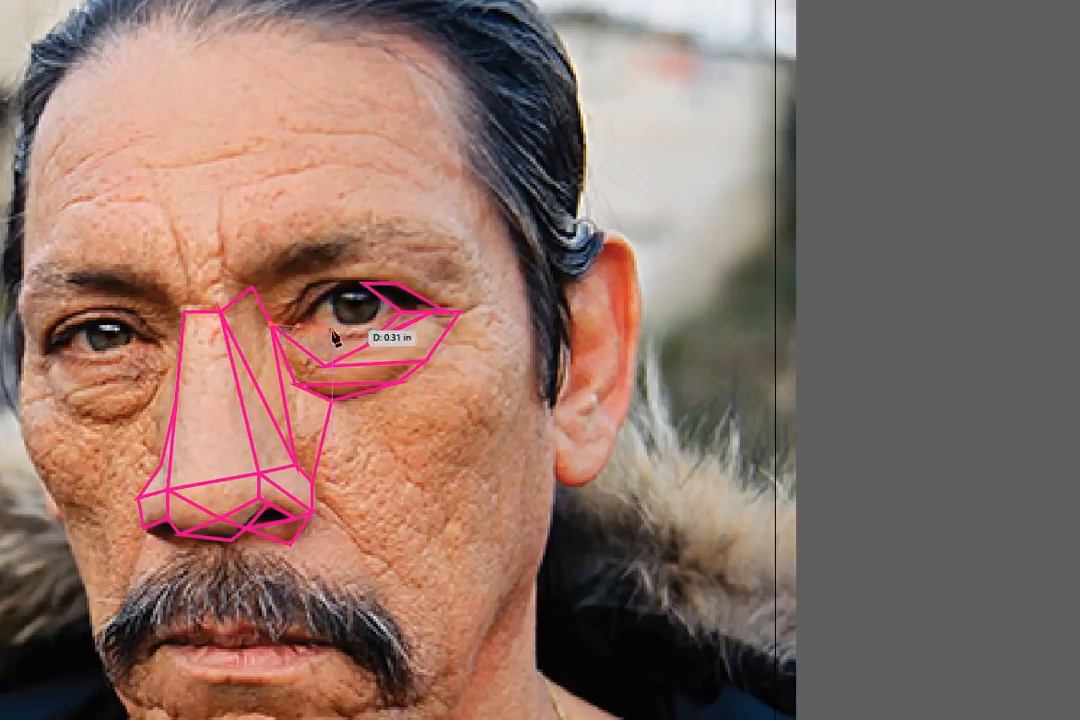
click(271, 325)
- Trace the eye-white facet between the inner corner of the eye and the iris
scroll(304, 338, up, 3)
click(286, 303)
click(369, 213)
click(347, 228)
click(385, 204)
click(385, 270)
click(430, 302)
click(286, 303)
- Trace the small eye-white facet between the iris and the outer corner of the eye
click(507, 229)
click(541, 254)
click(492, 288)
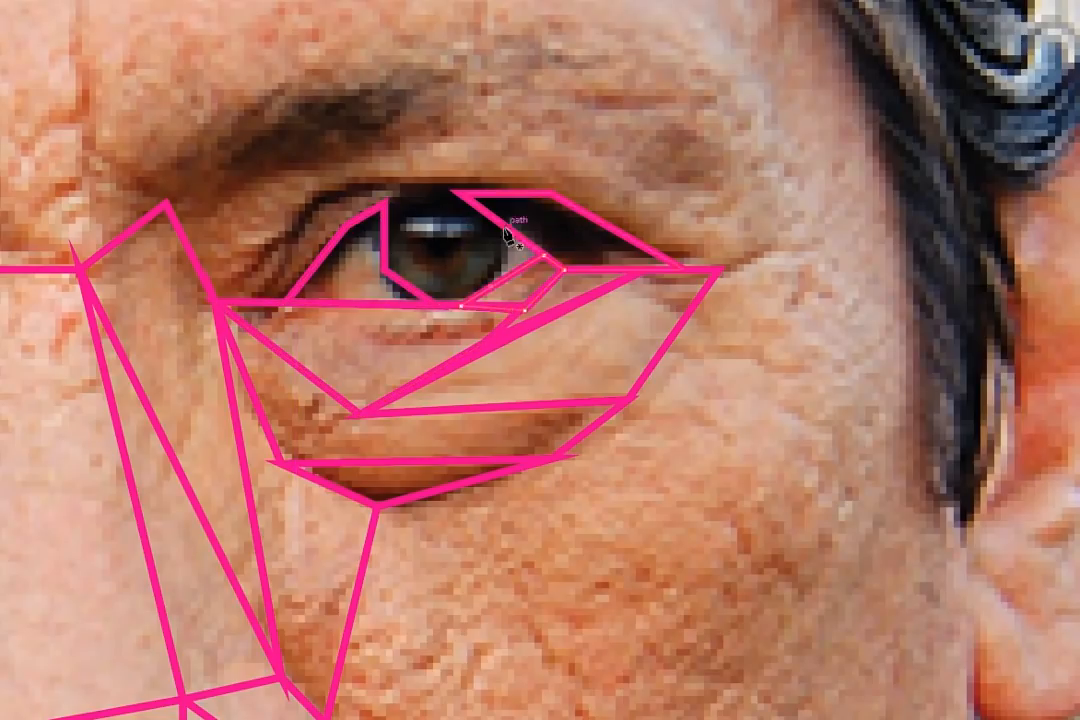
click(507, 260)
click(507, 229)
- Complete the iris outline and trace a hexagonal pupil inside it
click(461, 194)
click(415, 210)
click(403, 232)
click(417, 257)
click(455, 257)
click(470, 232)
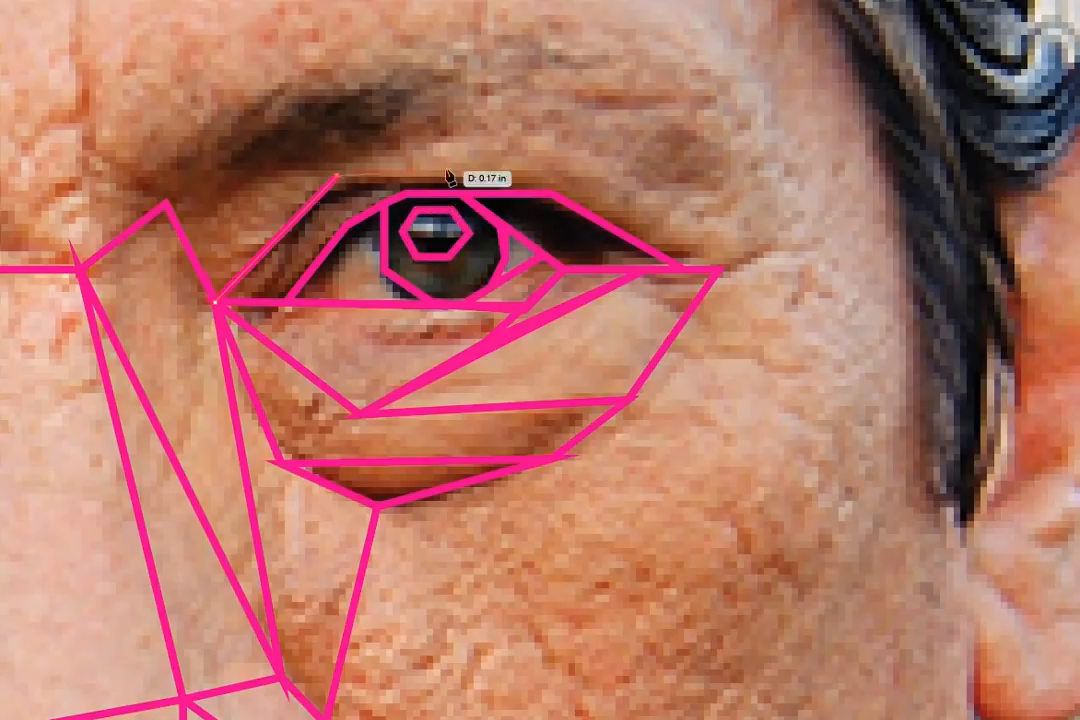
- Trace the inner upper eyelid facet and the eyebrow facets above the right-hand eye
click(450, 78)
click(338, 176)
click(166, 203)
scroll(540, 360, up, 3)
click(281, 247)
click(450, 233)
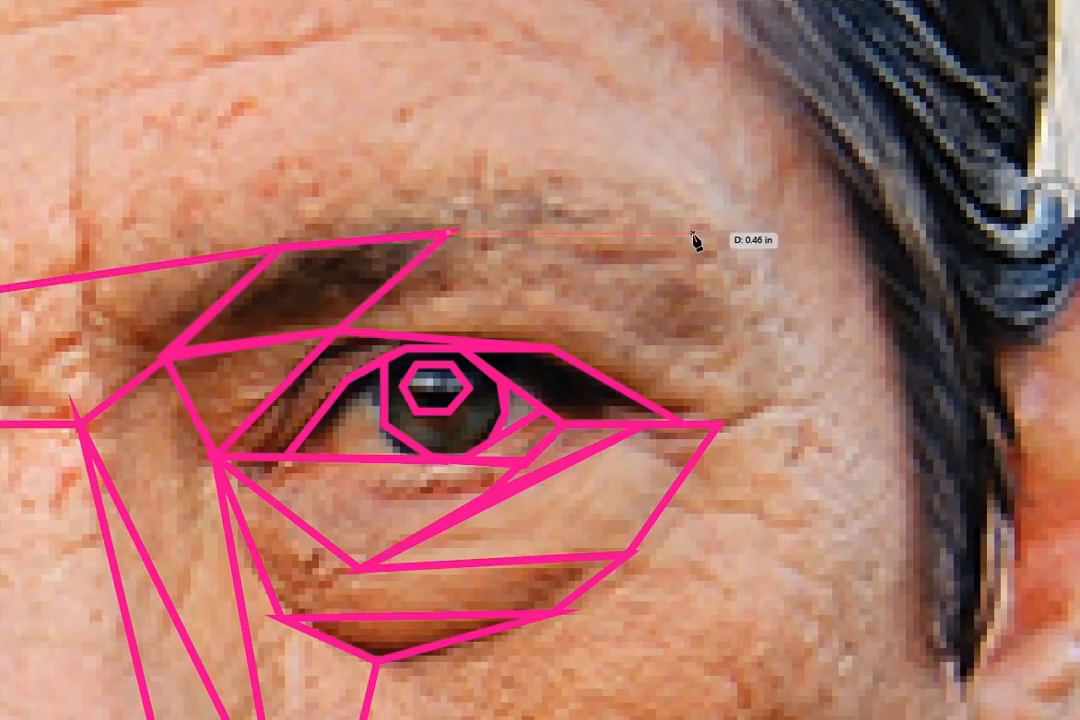